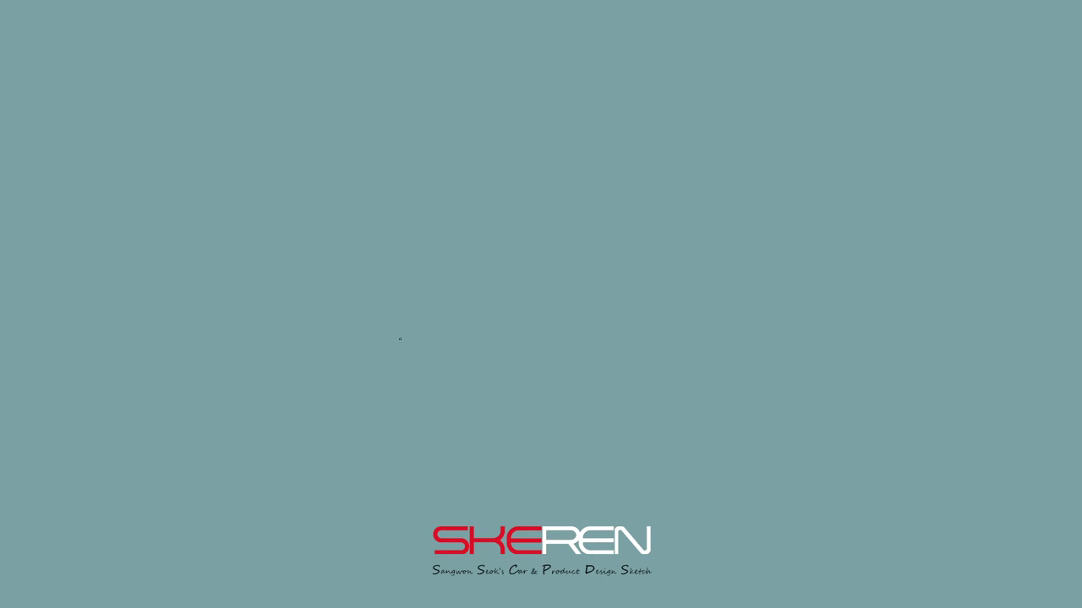
# Rough in the car's first outline: long roofline, lower body diagonal, front curves and wheel arches
pyautogui.moveTo(123, 302); pyautogui.dragTo(117, 460)
pyautogui.moveTo(205, 242); pyautogui.dragTo(651, 65)
pyautogui.moveTo(727, 68); pyautogui.dragTo(864, 110)
pyautogui.moveTo(237, 470); pyautogui.dragTo(824, 211)
pyautogui.moveTo(81, 439); pyautogui.dragTo(278, 334)
pyautogui.moveTo(100, 316); pyautogui.dragTo(241, 243)
pyautogui.moveTo(581, 104); pyautogui.dragTo(678, 51)
pyautogui.moveTo(890, 161); pyautogui.dragTo(756, 211)
pyautogui.moveTo(110, 477); pyautogui.dragTo(254, 494)
pyautogui.moveTo(203, 401); pyautogui.dragTo(135, 539)
pyautogui.moveTo(119, 287); pyautogui.dragTo(215, 233)
pyautogui.moveTo(109, 391); pyautogui.dragTo(91, 433)
# Sketch the windshield, front pillar and long roof diagonal lines
pyautogui.moveTo(164, 325); pyautogui.dragTo(370, 164)
pyautogui.moveTo(203, 279); pyautogui.dragTo(419, 141)
pyautogui.moveTo(365, 166); pyautogui.dragTo(810, 75)
pyautogui.moveTo(706, 174); pyautogui.dragTo(812, 95)
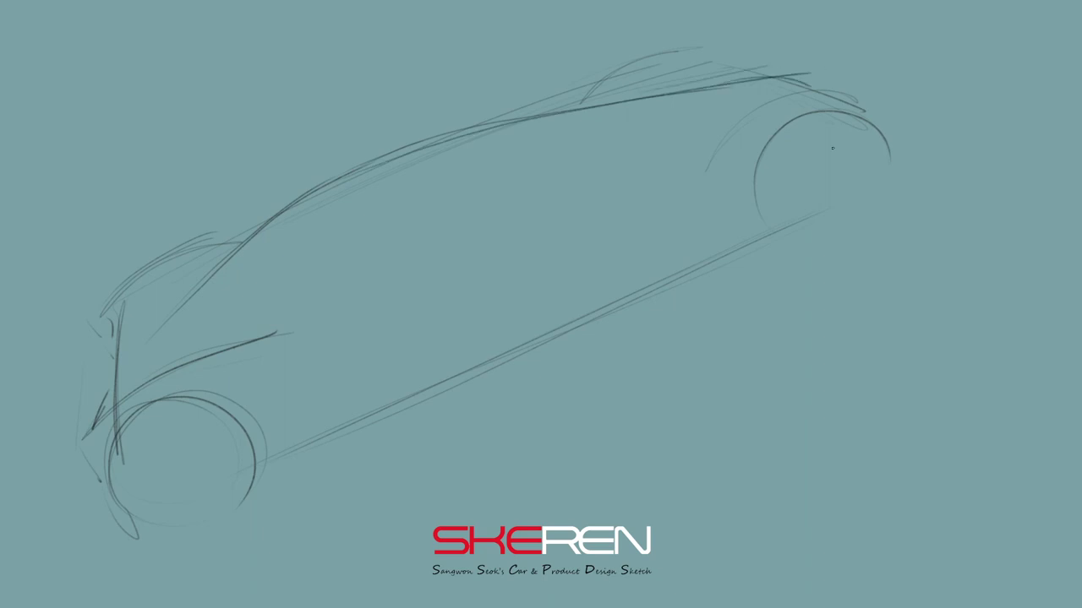
pyautogui.moveTo(185, 275); pyautogui.dragTo(165, 355)
pyautogui.moveTo(219, 241)
pyautogui.mouseDown()
pyautogui.moveTo(397, 132)
pyautogui.moveTo(597, 88)
pyautogui.mouseUp()
# Add lower body lines toward the rear wheel, rear fender arcs and darker mid-body and roof lines
pyautogui.moveTo(394, 382); pyautogui.dragTo(259, 497)
pyautogui.moveTo(667, 248); pyautogui.dragTo(764, 238)
pyautogui.moveTo(568, 274); pyautogui.dragTo(752, 236)
pyautogui.moveTo(872, 94)
pyautogui.mouseDown()
pyautogui.moveTo(900, 177)
pyautogui.moveTo(907, 149)
pyautogui.moveTo(897, 158)
pyautogui.mouseUp()
pyautogui.moveTo(715, 48)
pyautogui.mouseDown()
pyautogui.moveTo(586, 88)
pyautogui.moveTo(724, 112)
pyautogui.mouseUp()
pyautogui.moveTo(475, 193); pyautogui.dragTo(716, 127)
pyautogui.moveTo(458, 134); pyautogui.dragTo(806, 76)
pyautogui.moveTo(505, 201)
pyautogui.mouseDown()
pyautogui.moveTo(210, 335)
pyautogui.moveTo(329, 315)
pyautogui.mouseUp()
pyautogui.moveTo(477, 194); pyautogui.dragTo(690, 129)
pyautogui.moveTo(485, 114); pyautogui.dragTo(663, 81)
# Sketch the hood curve, nose and bumper lines, front wheel arch and front wheel centre lines
pyautogui.moveTo(110, 296)
pyautogui.mouseDown()
pyautogui.moveTo(98, 344)
pyautogui.moveTo(220, 235)
pyautogui.mouseUp()
pyautogui.moveTo(119, 312); pyautogui.dragTo(109, 363)
pyautogui.moveTo(92, 430); pyautogui.dragTo(88, 464)
pyautogui.moveTo(95, 487); pyautogui.dragTo(157, 529)
pyautogui.moveTo(255, 426); pyautogui.dragTo(265, 498)
pyautogui.moveTo(186, 433); pyautogui.dragTo(188, 554)
pyautogui.moveTo(135, 469); pyautogui.dragTo(247, 467)
pyautogui.moveTo(171, 446); pyautogui.dragTo(196, 446)
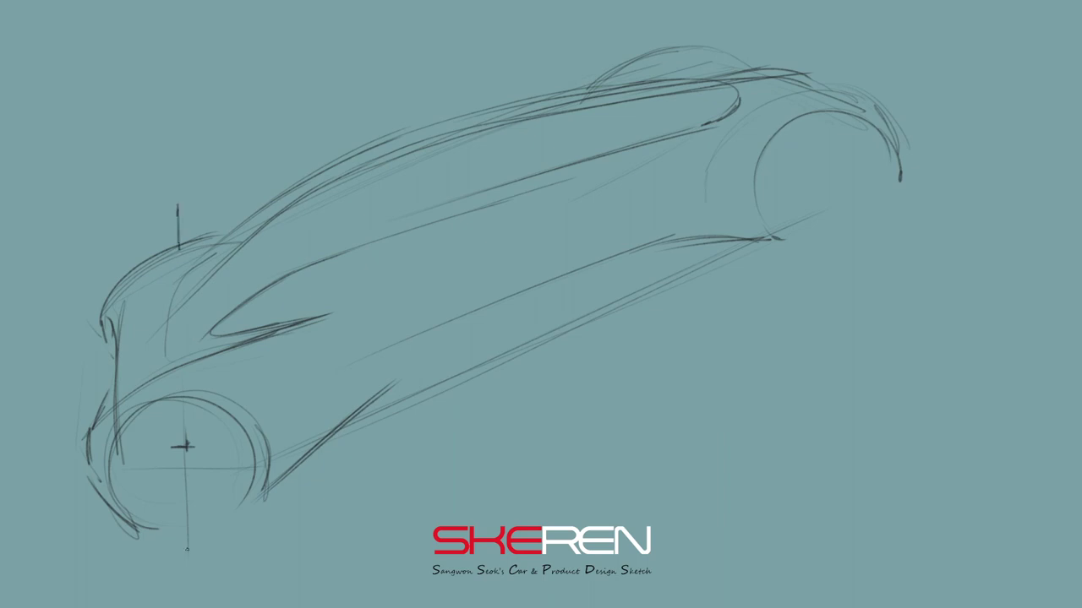
# Draw the rear wheel axis lines and arch, plus long lower body and upper side strokes
pyautogui.moveTo(595, 34); pyautogui.dragTo(605, 44)
pyautogui.moveTo(845, 186); pyautogui.dragTo(935, 240)
pyautogui.moveTo(848, 149); pyautogui.dragTo(830, 176)
pyautogui.moveTo(774, 147); pyautogui.dragTo(810, 116)
pyautogui.moveTo(279, 359); pyautogui.dragTo(429, 328)
pyautogui.moveTo(455, 314)
pyautogui.mouseDown()
pyautogui.moveTo(706, 172)
pyautogui.moveTo(663, 232)
pyautogui.mouseUp()
pyautogui.moveTo(697, 196); pyautogui.dragTo(540, 280)
pyautogui.moveTo(608, 47); pyautogui.dragTo(696, 92)
pyautogui.moveTo(492, 189); pyautogui.dragTo(325, 213)
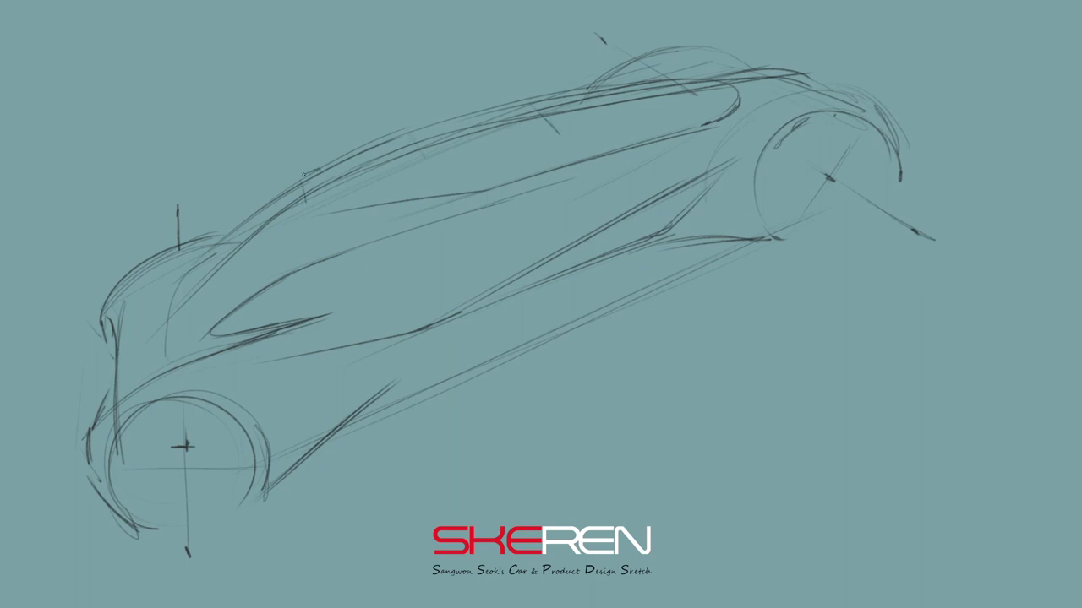
# Refine the hood curves and front verticals, and add a long lower front diagonal
pyautogui.moveTo(526, 189); pyautogui.dragTo(355, 208)
pyautogui.moveTo(213, 267); pyautogui.dragTo(157, 311)
pyautogui.moveTo(248, 238); pyautogui.dragTo(157, 314)
pyautogui.moveTo(116, 341); pyautogui.dragTo(108, 390)
pyautogui.moveTo(192, 289)
pyautogui.mouseDown()
pyautogui.moveTo(109, 349)
pyautogui.moveTo(159, 373)
pyautogui.mouseUp()
pyautogui.moveTo(263, 205)
pyautogui.mouseDown()
pyautogui.moveTo(159, 287)
pyautogui.moveTo(157, 378)
pyautogui.moveTo(106, 403)
pyautogui.mouseUp()
pyautogui.moveTo(241, 345); pyautogui.dragTo(80, 450)
# Hatch above the front wheel arch and add strokes along the lower body side
pyautogui.moveTo(184, 393); pyautogui.dragTo(228, 363)
pyautogui.moveTo(210, 405)
pyautogui.mouseDown()
pyautogui.moveTo(288, 338)
pyautogui.moveTo(467, 322)
pyautogui.mouseUp()
pyautogui.moveTo(309, 346); pyautogui.dragTo(449, 313)
pyautogui.moveTo(411, 283); pyautogui.dragTo(647, 193)
pyautogui.moveTo(411, 365)
pyautogui.mouseDown()
pyautogui.moveTo(362, 406)
pyautogui.moveTo(537, 310)
pyautogui.mouseUp()
# Draw long lower body lines, the rocker line and rear wheel arch lines with hatching
pyautogui.moveTo(445, 356); pyautogui.dragTo(662, 265)
pyautogui.moveTo(424, 377); pyautogui.dragTo(764, 253)
pyautogui.moveTo(663, 289); pyautogui.dragTo(789, 244)
pyautogui.moveTo(609, 267); pyautogui.dragTo(787, 241)
pyautogui.moveTo(560, 286); pyautogui.dragTo(747, 240)
pyautogui.moveTo(723, 152)
pyautogui.mouseDown()
pyautogui.moveTo(808, 88)
pyautogui.moveTo(871, 100)
pyautogui.mouseUp()
pyautogui.moveTo(766, 137); pyautogui.dragTo(715, 179)
# Reinforce the front pillar and roof line and extend the rear roofline
pyautogui.moveTo(203, 270); pyautogui.dragTo(277, 211)
pyautogui.moveTo(172, 295); pyautogui.dragTo(314, 173)
pyautogui.moveTo(299, 196); pyautogui.dragTo(539, 110)
pyautogui.moveTo(607, 81); pyautogui.dragTo(715, 56)
pyautogui.moveTo(667, 56); pyautogui.dragTo(737, 42)
pyautogui.moveTo(607, 73)
pyautogui.mouseDown()
pyautogui.moveTo(750, 54)
pyautogui.moveTo(885, 110)
pyautogui.mouseUp()
# Draw the headlight ellipse and darken the front face, hood line and lower front strokes
pyautogui.moveTo(116, 327); pyautogui.dragTo(104, 400)
pyautogui.moveTo(189, 370); pyautogui.dragTo(306, 330)
pyautogui.moveTo(274, 294); pyautogui.dragTo(220, 332)
pyautogui.moveTo(160, 305); pyautogui.dragTo(256, 223)
pyautogui.moveTo(136, 259); pyautogui.dragTo(229, 233)
pyautogui.moveTo(119, 276); pyautogui.dragTo(98, 309)
pyautogui.moveTo(108, 409); pyautogui.dragTo(85, 465)
# Draw the front wheel hub ellipse with radial spokes around it
pyautogui.moveTo(165, 436); pyautogui.dragTo(203, 438)
pyautogui.moveTo(179, 488); pyautogui.dragTo(174, 532)
pyautogui.moveTo(192, 487); pyautogui.dragTo(198, 525)
pyautogui.moveTo(124, 413); pyautogui.dragTo(159, 426)
pyautogui.moveTo(142, 397); pyautogui.dragTo(161, 421)
pyautogui.moveTo(228, 392); pyautogui.dragTo(203, 416)
pyautogui.moveTo(221, 461); pyautogui.dragTo(258, 471)
pyautogui.moveTo(218, 470); pyautogui.dragTo(250, 494)
pyautogui.moveTo(145, 463)
pyautogui.mouseDown()
pyautogui.moveTo(100, 472)
pyautogui.moveTo(115, 500)
pyautogui.mouseUp()
pyautogui.moveTo(169, 443); pyautogui.dragTo(152, 469)
pyautogui.moveTo(199, 443); pyautogui.dragTo(223, 468)
pyautogui.moveTo(159, 431)
pyautogui.mouseDown()
pyautogui.moveTo(194, 419)
pyautogui.moveTo(200, 427)
pyautogui.moveTo(181, 494)
pyautogui.mouseUp()
pyautogui.moveTo(176, 402); pyautogui.dragTo(206, 400)
# Outline the rear wheel and fill it with dark spokes and a hub
pyautogui.moveTo(853, 126); pyautogui.dragTo(785, 221)
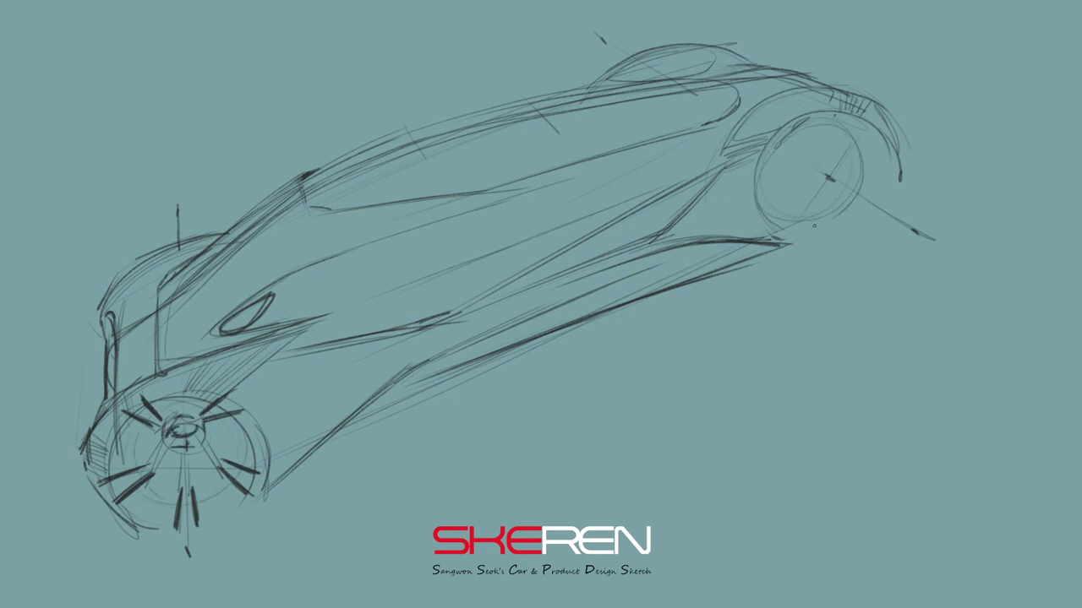
pyautogui.moveTo(843, 192)
pyautogui.mouseDown()
pyautogui.moveTo(866, 214)
pyautogui.moveTo(887, 199)
pyautogui.mouseUp()
pyautogui.moveTo(794, 117); pyautogui.dragTo(804, 142)
pyautogui.moveTo(813, 114); pyautogui.dragTo(816, 137)
pyautogui.moveTo(751, 172); pyautogui.dragTo(786, 163)
pyautogui.moveTo(756, 190); pyautogui.dragTo(786, 177)
pyautogui.moveTo(771, 233); pyautogui.dragTo(804, 201)
pyautogui.moveTo(811, 203); pyautogui.dragTo(807, 241)
pyautogui.moveTo(845, 151); pyautogui.dragTo(887, 130)
pyautogui.moveTo(806, 148)
pyautogui.mouseDown()
pyautogui.moveTo(817, 199)
pyautogui.moveTo(841, 173)
pyautogui.mouseUp()
pyautogui.moveTo(650, 70); pyautogui.dragTo(712, 56)
# Redraw and darken the body's mid and upper side lines and the rear sill
pyautogui.moveTo(397, 200); pyautogui.dragTo(703, 113)
pyautogui.moveTo(463, 194); pyautogui.dragTo(715, 125)
pyautogui.moveTo(487, 191); pyautogui.dragTo(725, 110)
pyautogui.moveTo(385, 142); pyautogui.dragTo(649, 88)
pyautogui.moveTo(678, 249); pyautogui.dragTo(747, 243)
# Fan hatching above the sill from the rear arch and draw long ground lines under the body
pyautogui.moveTo(709, 177); pyautogui.dragTo(663, 228)
pyautogui.moveTo(664, 202)
pyautogui.mouseDown()
pyautogui.moveTo(648, 231)
pyautogui.moveTo(561, 252)
pyautogui.moveTo(439, 316)
pyautogui.mouseUp()
pyautogui.moveTo(668, 233); pyautogui.dragTo(499, 299)
pyautogui.moveTo(692, 180)
pyautogui.mouseDown()
pyautogui.moveTo(750, 149)
pyautogui.moveTo(812, 85)
pyautogui.mouseUp()
pyautogui.moveTo(723, 147)
pyautogui.mouseDown()
pyautogui.moveTo(794, 88)
pyautogui.moveTo(828, 86)
pyautogui.mouseUp()
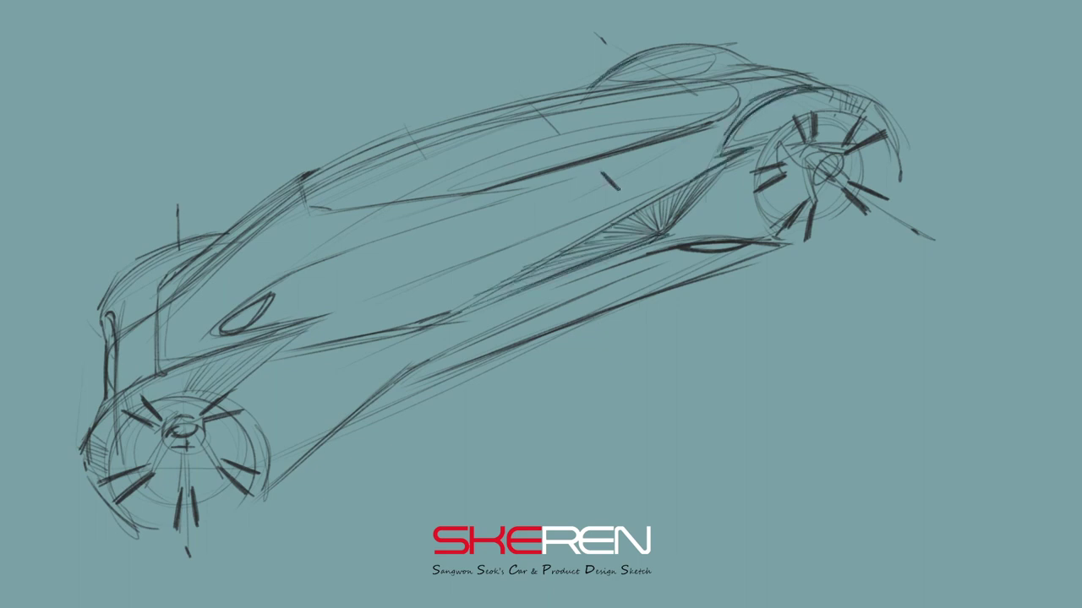
pyautogui.moveTo(905, 197); pyautogui.dragTo(222, 531)
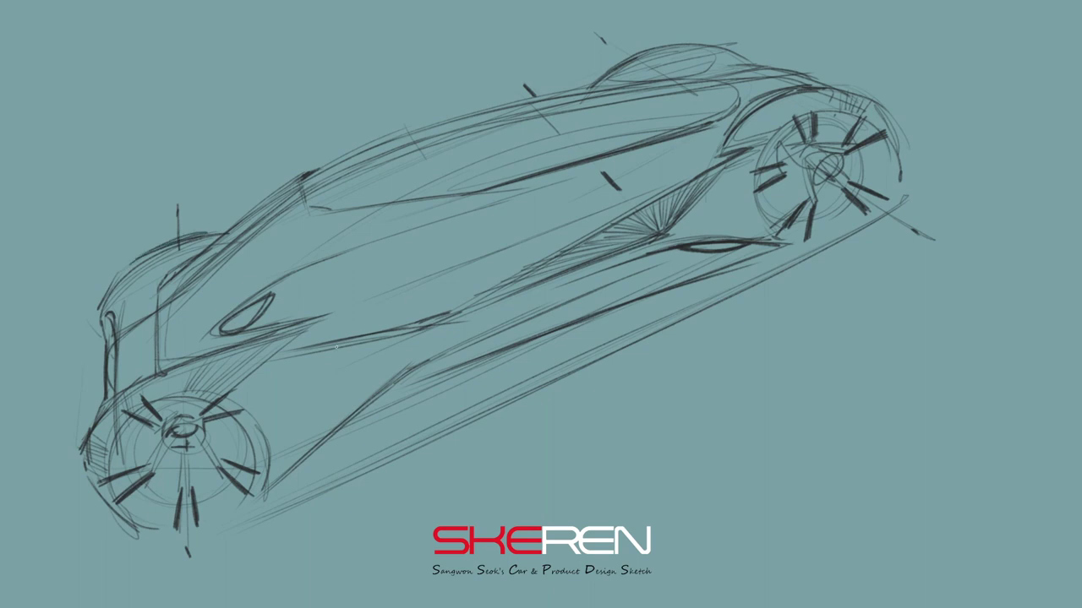
# Draw the front hood edge, darken the pillar and add light strokes on hood and side
pyautogui.moveTo(169, 282); pyautogui.dragTo(216, 248)
pyautogui.moveTo(216, 249)
pyautogui.mouseDown()
pyautogui.moveTo(218, 269)
pyautogui.moveTo(155, 365)
pyautogui.moveTo(250, 252)
pyautogui.moveTo(172, 275)
pyautogui.moveTo(207, 247)
pyautogui.mouseUp()
pyautogui.moveTo(153, 299); pyautogui.dragTo(153, 379)
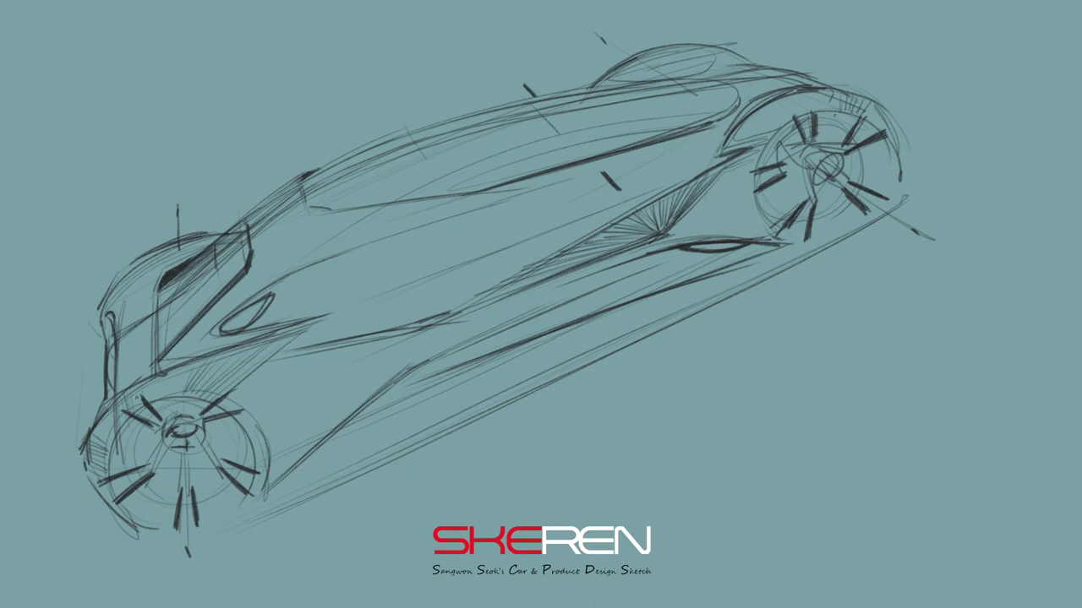
pyautogui.moveTo(294, 273); pyautogui.dragTo(416, 241)
pyautogui.moveTo(290, 256); pyautogui.dragTo(362, 222)
pyautogui.moveTo(390, 192); pyautogui.dragTo(432, 181)
# Darken the body side and sill lines and refine the rear wheel outline
pyautogui.moveTo(473, 302); pyautogui.dragTo(743, 154)
pyautogui.moveTo(463, 323); pyautogui.dragTo(277, 358)
pyautogui.moveTo(354, 368)
pyautogui.mouseDown()
pyautogui.moveTo(517, 277)
pyautogui.moveTo(473, 301)
pyautogui.moveTo(592, 258)
pyautogui.mouseUp()
pyautogui.moveTo(382, 335); pyautogui.dragTo(291, 362)
pyautogui.moveTo(411, 270); pyautogui.dragTo(708, 167)
pyautogui.moveTo(302, 338); pyautogui.dragTo(615, 190)
pyautogui.moveTo(757, 211); pyautogui.dragTo(803, 247)
pyautogui.moveTo(894, 142); pyautogui.dragTo(898, 186)
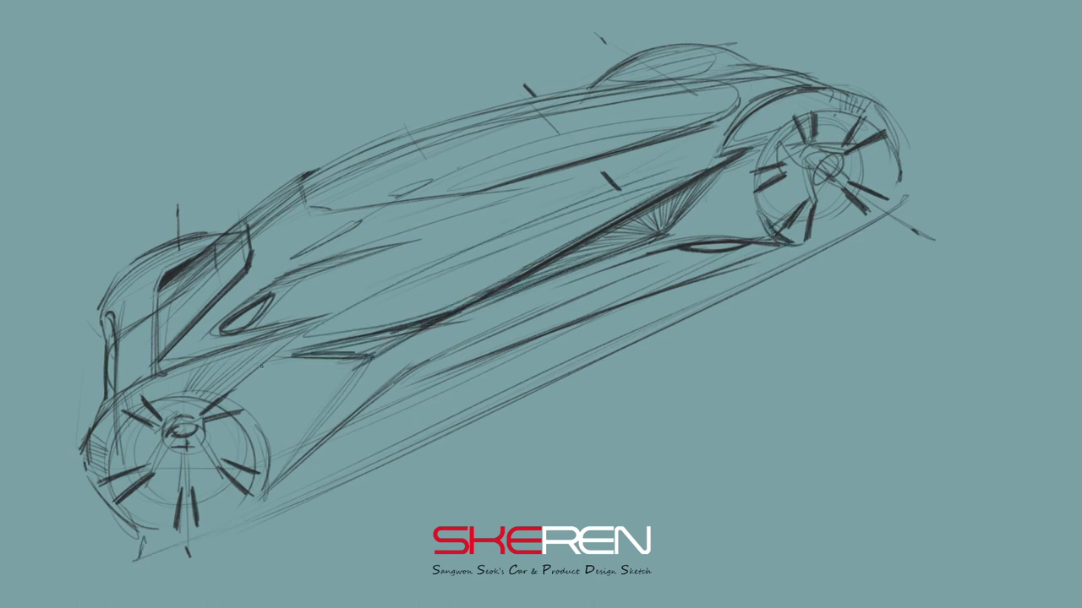
# Rotate the whole car sketch flatter and enlarge it to fill the canvas
pyautogui.hotkey('ctrl', 't')
pyautogui.moveTo(1014, 223); pyautogui.dragTo(1013, 313)
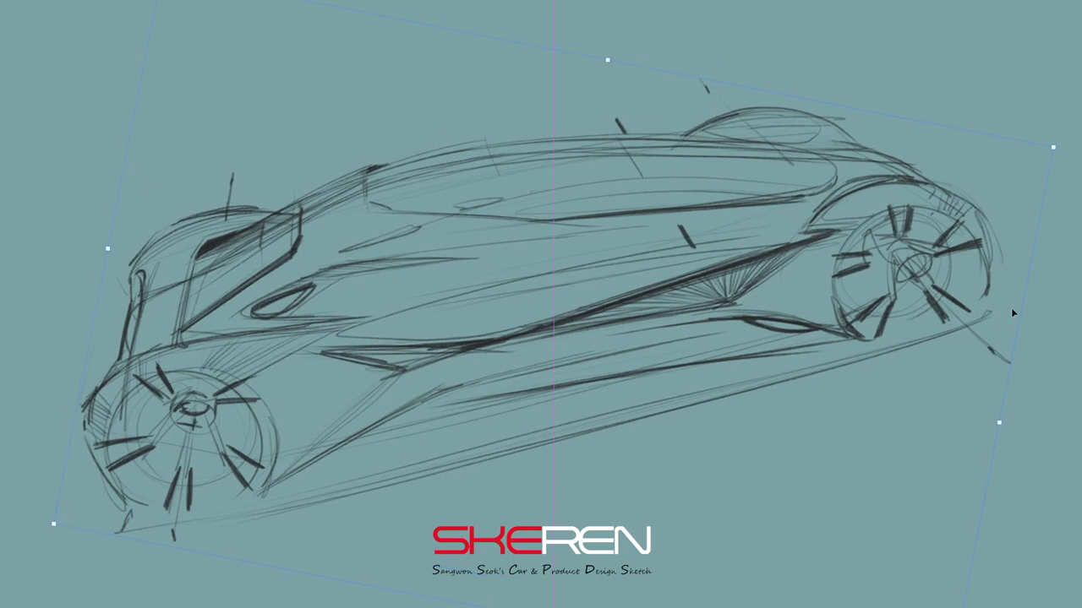
pyautogui.press('Return')
# Darken the front wheel edges and reinforce the hood and roof line
pyautogui.moveTo(117, 418); pyautogui.dragTo(108, 485)
pyautogui.moveTo(142, 377); pyautogui.dragTo(104, 479)
pyautogui.moveTo(248, 396)
pyautogui.mouseDown()
pyautogui.moveTo(257, 482)
pyautogui.moveTo(238, 485)
pyautogui.mouseUp()
pyautogui.moveTo(276, 303); pyautogui.dragTo(311, 284)
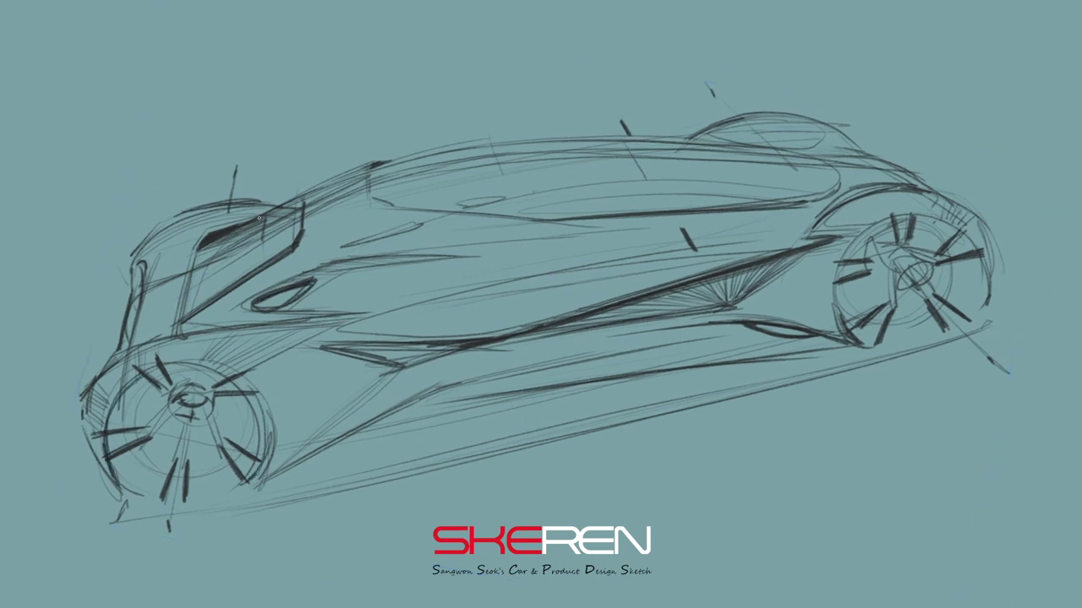
pyautogui.moveTo(284, 197); pyautogui.dragTo(193, 202)
pyautogui.moveTo(237, 196)
pyautogui.mouseDown()
pyautogui.moveTo(183, 206)
pyautogui.moveTo(125, 248)
pyautogui.mouseUp()
# Darken the hood's front curve, the front edge and the lower body sill line
pyautogui.moveTo(166, 212)
pyautogui.mouseDown()
pyautogui.moveTo(124, 279)
pyautogui.moveTo(128, 247)
pyautogui.mouseUp()
pyautogui.moveTo(276, 198); pyautogui.dragTo(242, 205)
pyautogui.moveTo(132, 272); pyautogui.dragTo(85, 385)
pyautogui.moveTo(397, 372); pyautogui.dragTo(281, 470)
pyautogui.moveTo(431, 397); pyautogui.dragTo(214, 505)
pyautogui.moveTo(469, 384)
pyautogui.mouseDown()
pyautogui.moveTo(407, 409)
pyautogui.moveTo(686, 341)
pyautogui.moveTo(583, 368)
pyautogui.mouseUp()
# Darken the rear lower body line, front-wheel strokes and rear arch strokes
pyautogui.moveTo(828, 349); pyautogui.dragTo(631, 367)
pyautogui.moveTo(862, 343); pyautogui.dragTo(656, 359)
pyautogui.moveTo(245, 428)
pyautogui.mouseDown()
pyautogui.moveTo(362, 402)
pyautogui.moveTo(305, 421)
pyautogui.moveTo(260, 479)
pyautogui.moveTo(317, 416)
pyautogui.mouseUp()
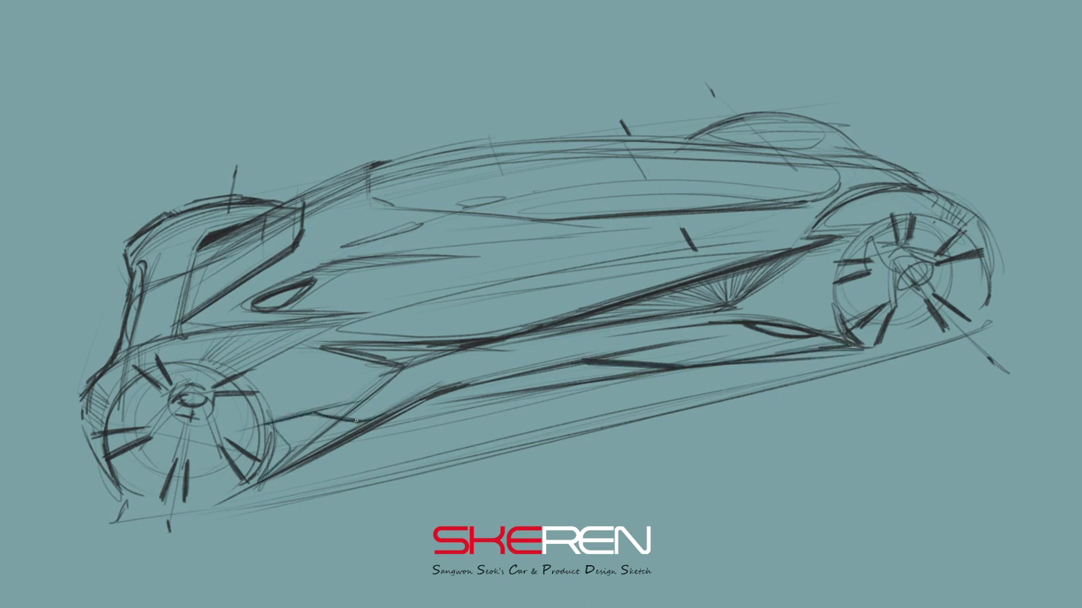
pyautogui.moveTo(818, 300); pyautogui.dragTo(779, 350)
pyautogui.moveTo(795, 340); pyautogui.dragTo(742, 360)
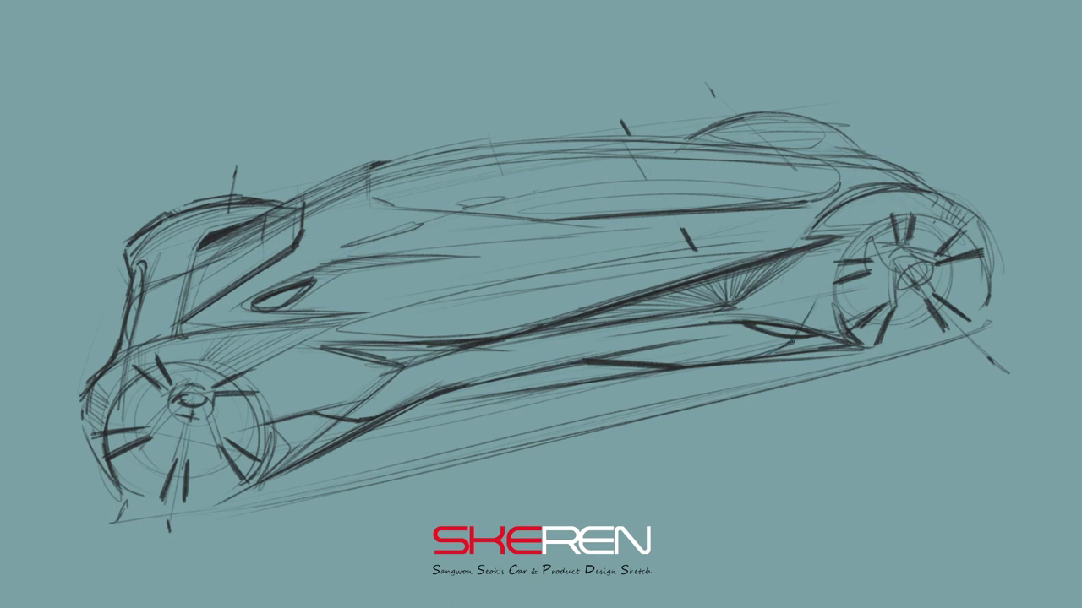
# Reinforce the rear arch side line, rear sill and the arch's right edge
pyautogui.moveTo(855, 287); pyautogui.dragTo(746, 306)
pyautogui.moveTo(826, 299)
pyautogui.mouseDown()
pyautogui.moveTo(761, 308)
pyautogui.moveTo(838, 345)
pyautogui.mouseUp()
pyautogui.moveTo(861, 345); pyautogui.dragTo(684, 365)
pyautogui.moveTo(965, 224); pyautogui.dragTo(985, 285)
pyautogui.moveTo(950, 221); pyautogui.dragTo(989, 299)
# Darken the windshield base and hood line, and reinforce the side body line
pyautogui.moveTo(360, 173); pyautogui.dragTo(358, 187)
pyautogui.moveTo(365, 193); pyautogui.dragTo(451, 217)
pyautogui.moveTo(358, 176)
pyautogui.mouseDown()
pyautogui.moveTo(382, 163)
pyautogui.moveTo(301, 195)
pyautogui.mouseUp()
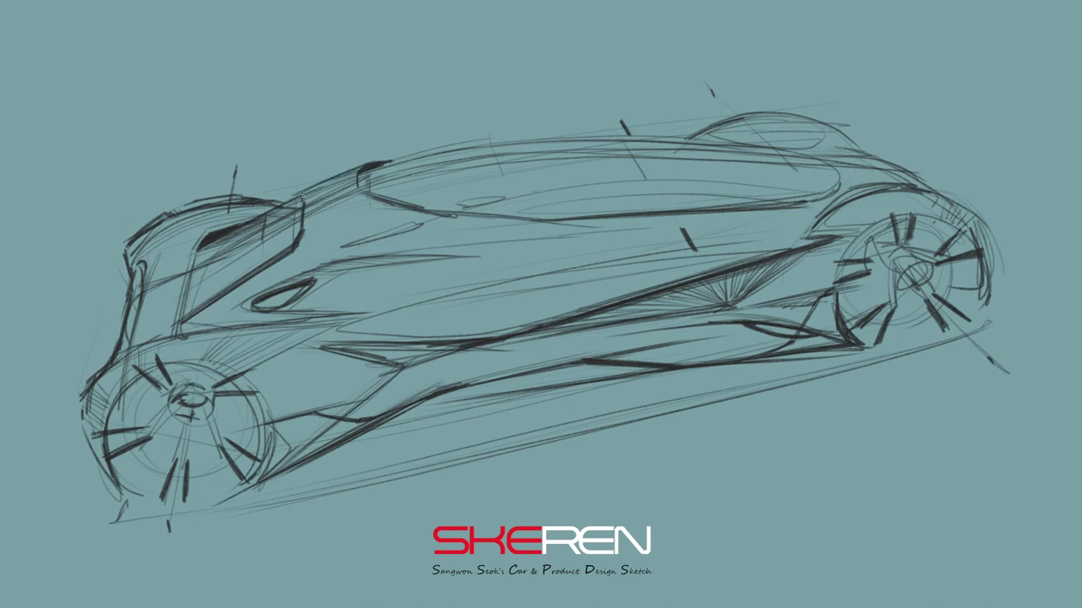
pyautogui.moveTo(278, 262); pyautogui.dragTo(414, 220)
pyautogui.moveTo(191, 300); pyautogui.dragTo(262, 265)
# Darken the front wheel arch, lower body strokes and the rear wheel arch
pyautogui.moveTo(110, 365); pyautogui.dragTo(203, 338)
pyautogui.moveTo(112, 397); pyautogui.dragTo(265, 377)
pyautogui.moveTo(276, 425); pyautogui.dragTo(262, 505)
pyautogui.moveTo(835, 309)
pyautogui.mouseDown()
pyautogui.moveTo(921, 216)
pyautogui.moveTo(837, 224)
pyautogui.mouseUp()
pyautogui.moveTo(939, 196)
pyautogui.mouseDown()
pyautogui.moveTo(991, 259)
pyautogui.moveTo(992, 296)
pyautogui.mouseUp()
# Darken the roof canopy bubble outline, its lower edge and the rear deck lines
pyautogui.moveTo(814, 136); pyautogui.dragTo(852, 150)
pyautogui.moveTo(845, 127)
pyautogui.mouseDown()
pyautogui.moveTo(779, 115)
pyautogui.moveTo(686, 142)
pyautogui.moveTo(836, 165)
pyautogui.mouseUp()
pyautogui.moveTo(764, 148); pyautogui.dragTo(842, 161)
pyautogui.moveTo(854, 199); pyautogui.dragTo(824, 153)
pyautogui.moveTo(835, 159); pyautogui.dragTo(786, 146)
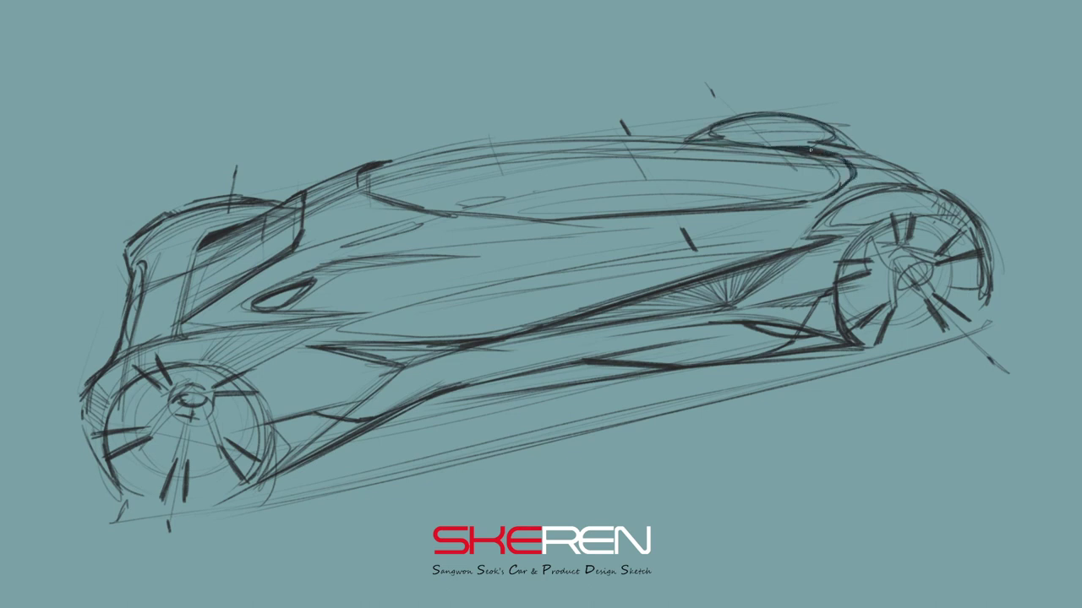
# Add the lower windshield diagonal, rear shoulder lines and a rising lower body side line
pyautogui.moveTo(421, 201)
pyautogui.mouseDown()
pyautogui.moveTo(809, 195)
pyautogui.moveTo(762, 320)
pyautogui.mouseUp()
pyautogui.moveTo(756, 184)
pyautogui.mouseDown()
pyautogui.moveTo(785, 212)
pyautogui.moveTo(803, 287)
pyautogui.mouseUp()
pyautogui.moveTo(448, 267); pyautogui.dragTo(427, 340)
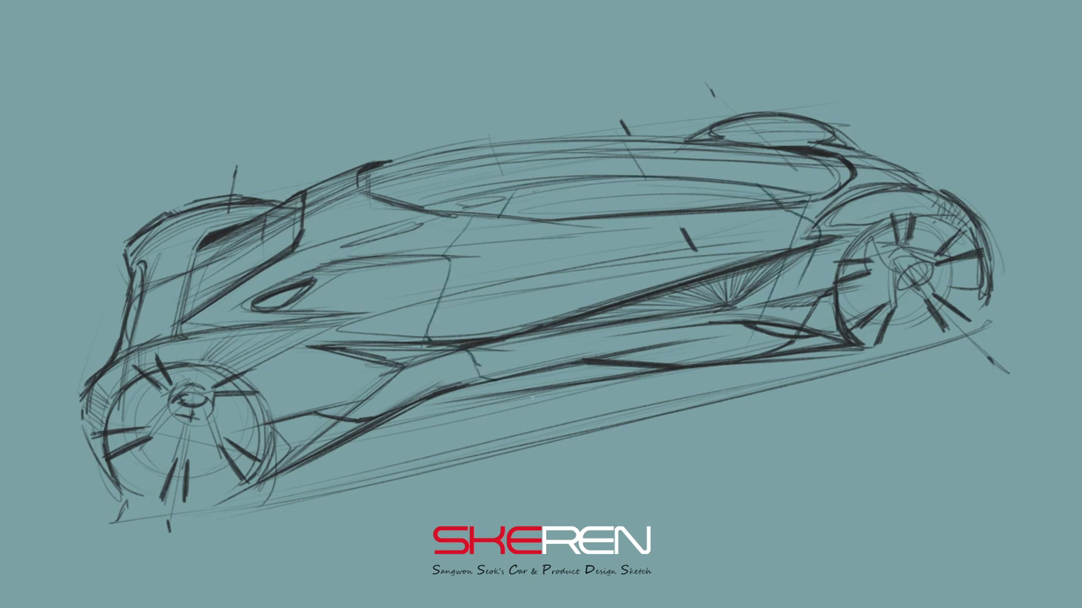
pyautogui.moveTo(541, 376); pyautogui.dragTo(754, 327)
pyautogui.moveTo(776, 258); pyautogui.dragTo(764, 302)
# Darken the roofline and reinforce the rear arch strokes
pyautogui.moveTo(467, 196); pyautogui.dragTo(576, 179)
pyautogui.moveTo(386, 169)
pyautogui.mouseDown()
pyautogui.moveTo(564, 137)
pyautogui.moveTo(725, 147)
pyautogui.mouseUp()
pyautogui.moveTo(891, 307); pyautogui.dragTo(838, 358)
pyautogui.moveTo(978, 240)
pyautogui.mouseDown()
pyautogui.moveTo(994, 318)
pyautogui.moveTo(899, 218)
pyautogui.mouseUp()
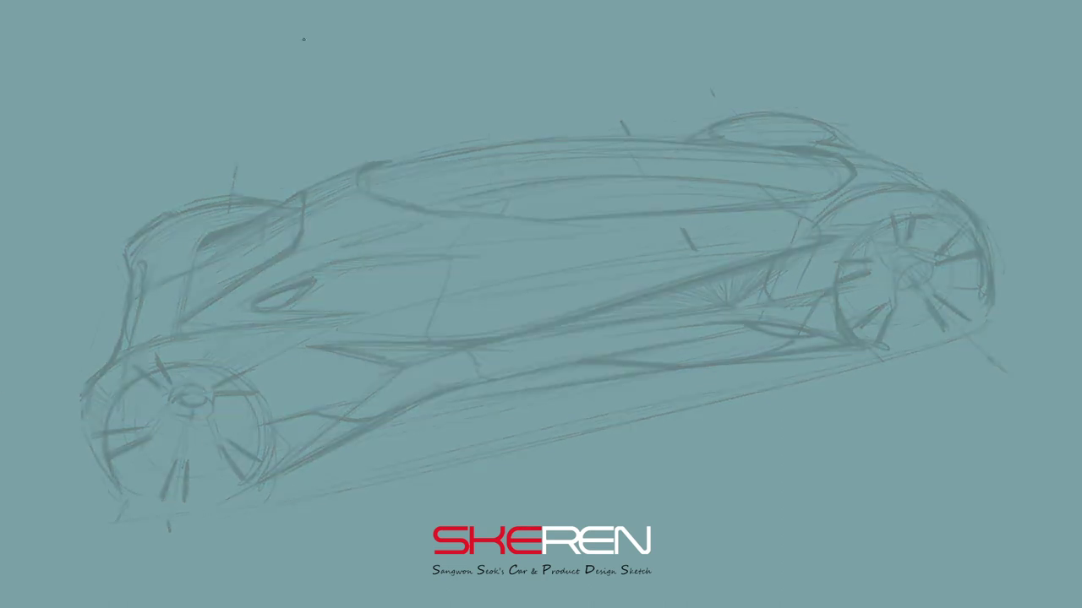
# Ink a clean long roofline, the canopy arc with its rear edge, and the front hood arc
pyautogui.moveTo(288, 203)
pyautogui.mouseDown()
pyautogui.moveTo(397, 166)
pyautogui.moveTo(747, 142)
pyautogui.moveTo(802, 114)
pyautogui.moveTo(845, 137)
pyautogui.mouseUp()
pyautogui.moveTo(820, 142); pyautogui.dragTo(938, 193)
pyautogui.moveTo(664, 142)
pyautogui.mouseDown()
pyautogui.moveTo(755, 120)
pyautogui.moveTo(818, 123)
pyautogui.mouseUp()
pyautogui.moveTo(258, 203); pyautogui.dragTo(137, 228)
pyautogui.moveTo(194, 206); pyautogui.dragTo(284, 201)
# Ink the nose's front edge, the windshield base and the B-pillar diagonal
pyautogui.moveTo(132, 247); pyautogui.dragTo(114, 349)
pyautogui.moveTo(284, 200); pyautogui.dragTo(206, 241)
pyautogui.moveTo(262, 215); pyautogui.dragTo(194, 243)
pyautogui.moveTo(182, 277)
pyautogui.mouseDown()
pyautogui.moveTo(172, 330)
pyautogui.moveTo(151, 282)
pyautogui.mouseUp()
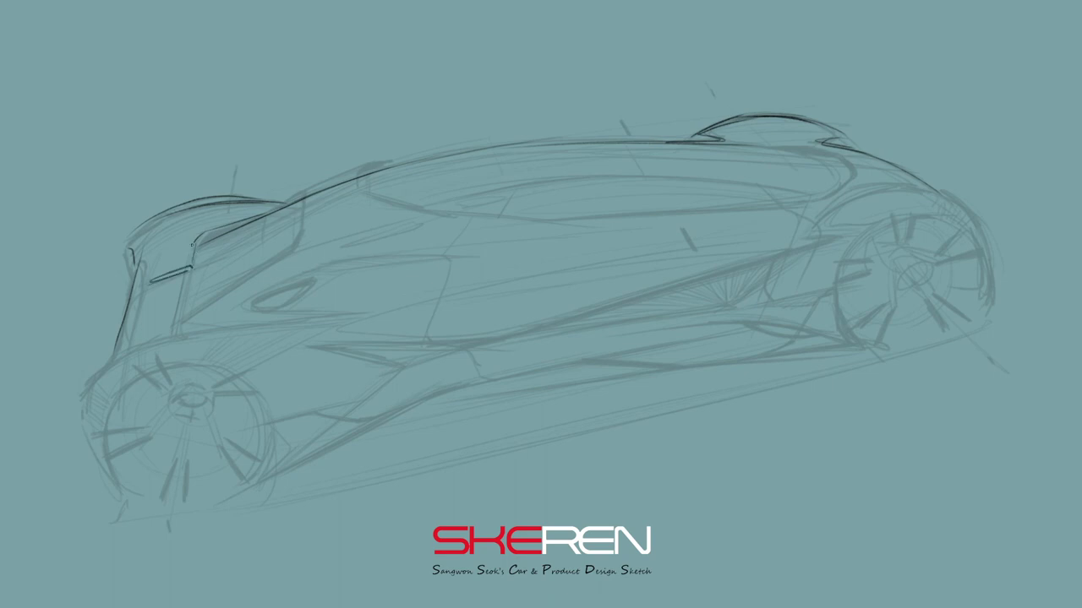
pyautogui.moveTo(302, 206)
pyautogui.mouseDown()
pyautogui.moveTo(287, 266)
pyautogui.moveTo(184, 317)
pyautogui.mouseUp()
# Ink the window sill line and a rear roofline segment
pyautogui.moveTo(357, 196)
pyautogui.mouseDown()
pyautogui.moveTo(456, 228)
pyautogui.moveTo(561, 230)
pyautogui.mouseUp()
pyautogui.moveTo(814, 198); pyautogui.dragTo(573, 225)
pyautogui.moveTo(446, 226); pyautogui.dragTo(796, 201)
pyautogui.moveTo(787, 150)
pyautogui.mouseDown()
pyautogui.moveTo(843, 157)
pyautogui.moveTo(691, 147)
pyautogui.moveTo(401, 165)
pyautogui.mouseUp()
pyautogui.moveTo(257, 218); pyautogui.dragTo(197, 231)
# Ink the door bottom edge, the long sill line, rear fender arc and rear edge
pyautogui.moveTo(149, 344); pyautogui.dragTo(93, 370)
pyautogui.moveTo(183, 336); pyautogui.dragTo(379, 320)
pyautogui.moveTo(289, 346)
pyautogui.mouseDown()
pyautogui.moveTo(541, 332)
pyautogui.moveTo(818, 245)
pyautogui.moveTo(986, 217)
pyautogui.moveTo(996, 291)
pyautogui.mouseUp()
pyautogui.moveTo(992, 218); pyautogui.dragTo(995, 301)
pyautogui.moveTo(933, 196); pyautogui.dragTo(994, 223)
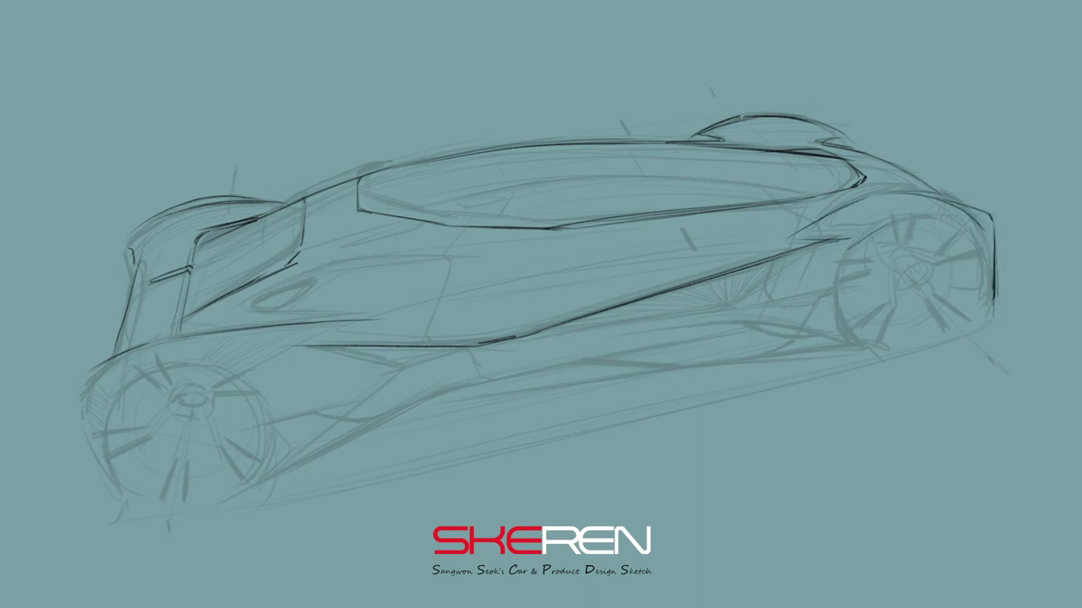
# Reinforce the inked roofline and front pillar line
pyautogui.moveTo(751, 158); pyautogui.dragTo(912, 177)
pyautogui.moveTo(431, 171); pyautogui.dragTo(305, 206)
pyautogui.moveTo(396, 178); pyautogui.dragTo(674, 147)
pyautogui.moveTo(525, 169); pyautogui.dragTo(851, 150)
pyautogui.moveTo(326, 199); pyautogui.dragTo(204, 253)
# Ink the hood top edge, a small front edge stroke and the front wheel arch ellipse
pyautogui.moveTo(128, 235); pyautogui.dragTo(272, 208)
pyautogui.moveTo(125, 245); pyautogui.dragTo(133, 276)
pyautogui.moveTo(77, 400); pyautogui.dragTo(113, 507)
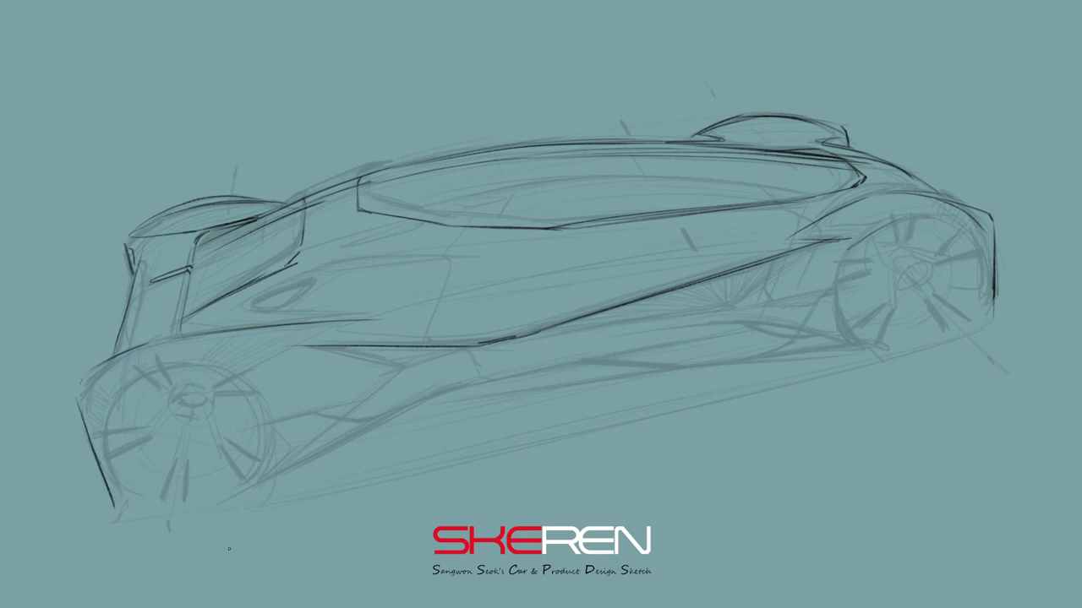
pyautogui.moveTo(226, 366)
pyautogui.mouseDown()
pyautogui.moveTo(203, 498)
pyautogui.moveTo(255, 475)
pyautogui.mouseUp()
# Ink the rear wheel arch plus the lower body, rocker and sill lines
pyautogui.moveTo(833, 328); pyautogui.dragTo(988, 279)
pyautogui.moveTo(830, 284); pyautogui.dragTo(992, 254)
pyautogui.moveTo(251, 424)
pyautogui.mouseDown()
pyautogui.moveTo(328, 413)
pyautogui.moveTo(372, 430)
pyautogui.moveTo(600, 360)
pyautogui.mouseUp()
pyautogui.moveTo(395, 429); pyautogui.dragTo(227, 485)
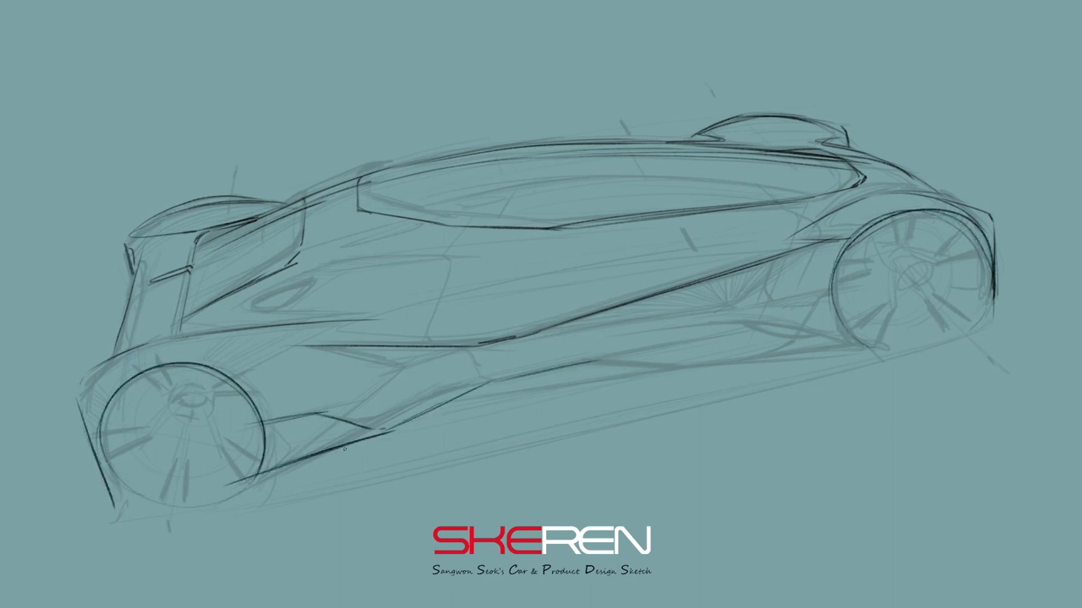
pyautogui.moveTo(309, 443); pyautogui.dragTo(394, 431)
pyautogui.moveTo(390, 430)
pyautogui.mouseDown()
pyautogui.moveTo(547, 373)
pyautogui.moveTo(684, 370)
pyautogui.mouseUp()
pyautogui.moveTo(813, 306)
pyautogui.mouseDown()
pyautogui.moveTo(784, 347)
pyautogui.moveTo(676, 365)
pyautogui.mouseUp()
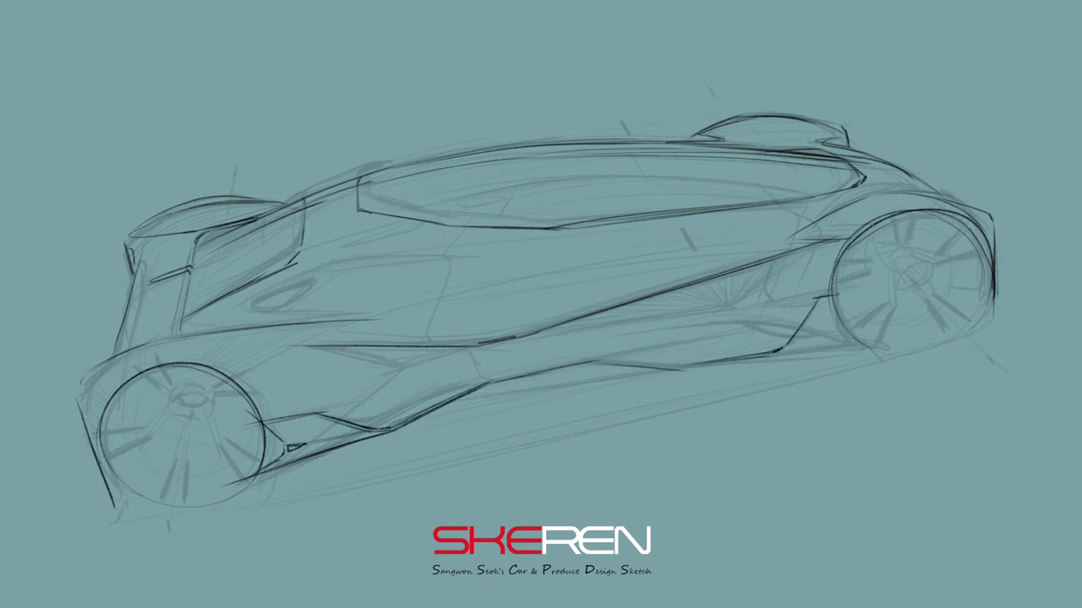
pyautogui.moveTo(841, 342)
pyautogui.mouseDown()
pyautogui.moveTo(605, 368)
pyautogui.moveTo(778, 355)
pyautogui.mouseUp()
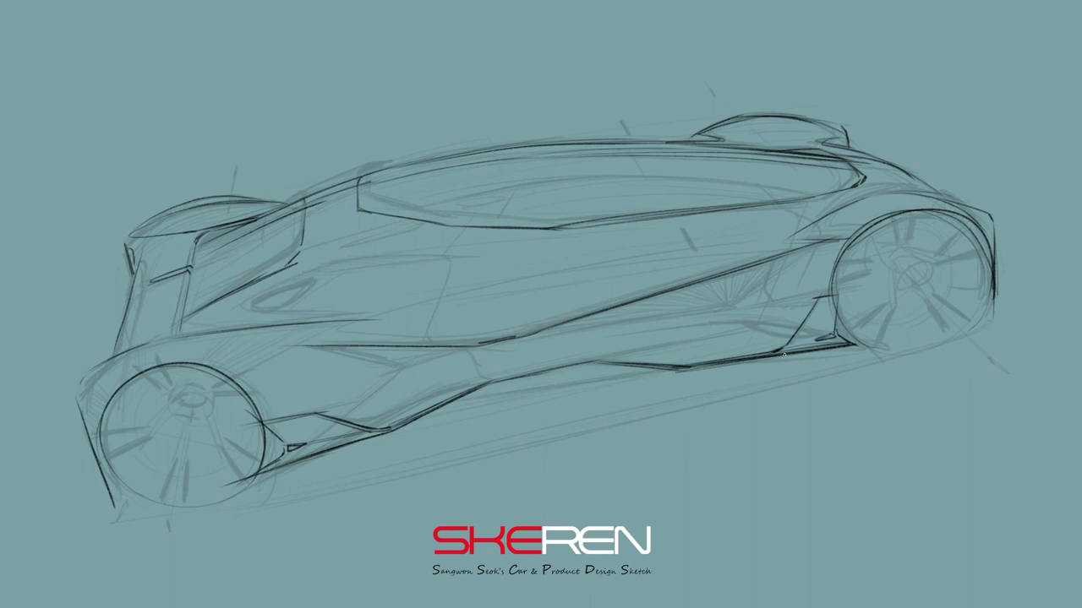
# Ink the rear side intake with its edge strokes
pyautogui.moveTo(847, 289); pyautogui.dragTo(753, 306)
pyautogui.moveTo(791, 257); pyautogui.dragTo(707, 306)
pyautogui.moveTo(726, 292); pyautogui.dragTo(565, 331)
pyautogui.moveTo(785, 262); pyautogui.dragTo(558, 331)
pyautogui.moveTo(808, 246); pyautogui.dragTo(693, 306)
pyautogui.moveTo(316, 348)
pyautogui.mouseDown()
pyautogui.moveTo(461, 372)
pyautogui.moveTo(448, 366)
pyautogui.moveTo(571, 323)
pyautogui.mouseUp()
# Ink the front side intake curve and the lower cabin line
pyautogui.moveTo(259, 318)
pyautogui.mouseDown()
pyautogui.moveTo(345, 316)
pyautogui.moveTo(336, 276)
pyautogui.moveTo(486, 270)
pyautogui.mouseUp()
pyautogui.moveTo(313, 286); pyautogui.dragTo(434, 270)
pyautogui.moveTo(285, 316)
pyautogui.mouseDown()
pyautogui.moveTo(369, 314)
pyautogui.moveTo(282, 311)
pyautogui.moveTo(321, 306)
pyautogui.moveTo(354, 273)
pyautogui.mouseUp()
pyautogui.moveTo(504, 206); pyautogui.dragTo(831, 186)
# Ink a rising lower body diagonal and the rocker line to the front wheel
pyautogui.moveTo(368, 412)
pyautogui.mouseDown()
pyautogui.moveTo(625, 347)
pyautogui.moveTo(848, 335)
pyautogui.mouseUp()
pyautogui.moveTo(715, 333); pyautogui.dragTo(541, 368)
pyautogui.moveTo(605, 361); pyautogui.dragTo(486, 389)
pyautogui.moveTo(404, 408); pyautogui.dragTo(280, 448)
pyautogui.moveTo(221, 373); pyautogui.dragTo(330, 323)
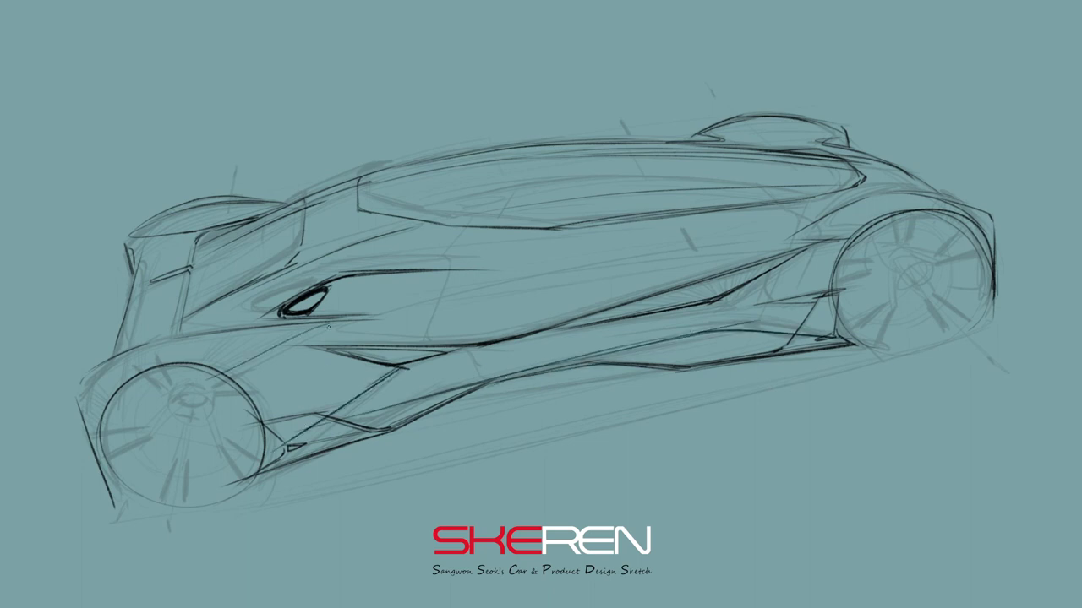
# Ink the rear end: deck diagonals, tail-light edge, wheel-arch lines, pillar and body lines
pyautogui.moveTo(105, 291)
pyautogui.mouseDown()
pyautogui.moveTo(117, 321)
pyautogui.moveTo(272, 227)
pyautogui.mouseUp()
pyautogui.moveTo(175, 284); pyautogui.dragTo(240, 246)
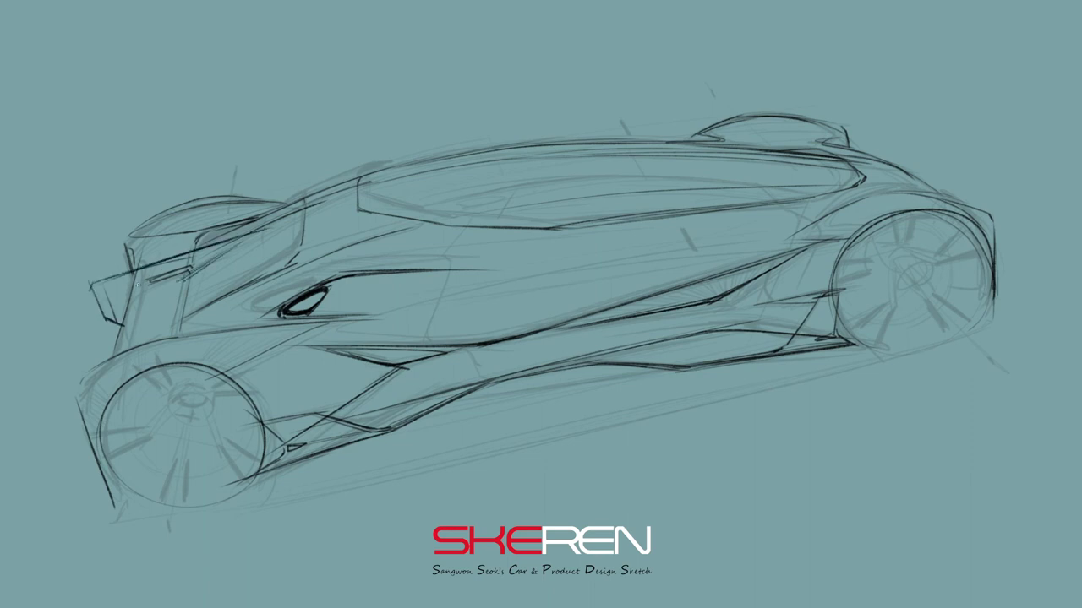
pyautogui.moveTo(187, 279); pyautogui.dragTo(264, 232)
pyautogui.moveTo(126, 242); pyautogui.dragTo(137, 267)
pyautogui.moveTo(113, 347); pyautogui.dragTo(74, 400)
pyautogui.moveTo(151, 343); pyautogui.dragTo(308, 324)
pyautogui.moveTo(272, 273); pyautogui.dragTo(181, 318)
pyautogui.moveTo(188, 276)
pyautogui.mouseDown()
pyautogui.moveTo(176, 340)
pyautogui.moveTo(269, 323)
pyautogui.mouseUp()
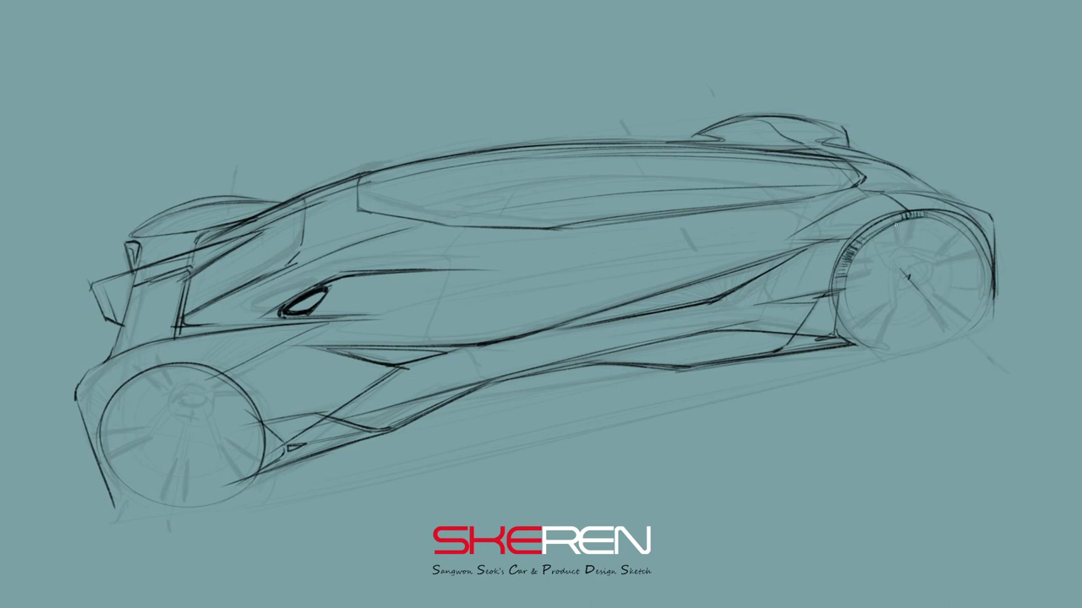
# Ink the front wheel arch, the rear deck edge and hatching along the rear arch
pyautogui.moveTo(882, 332); pyautogui.dragTo(956, 321)
pyautogui.moveTo(824, 209); pyautogui.dragTo(936, 189)
pyautogui.moveTo(870, 200); pyautogui.dragTo(980, 211)
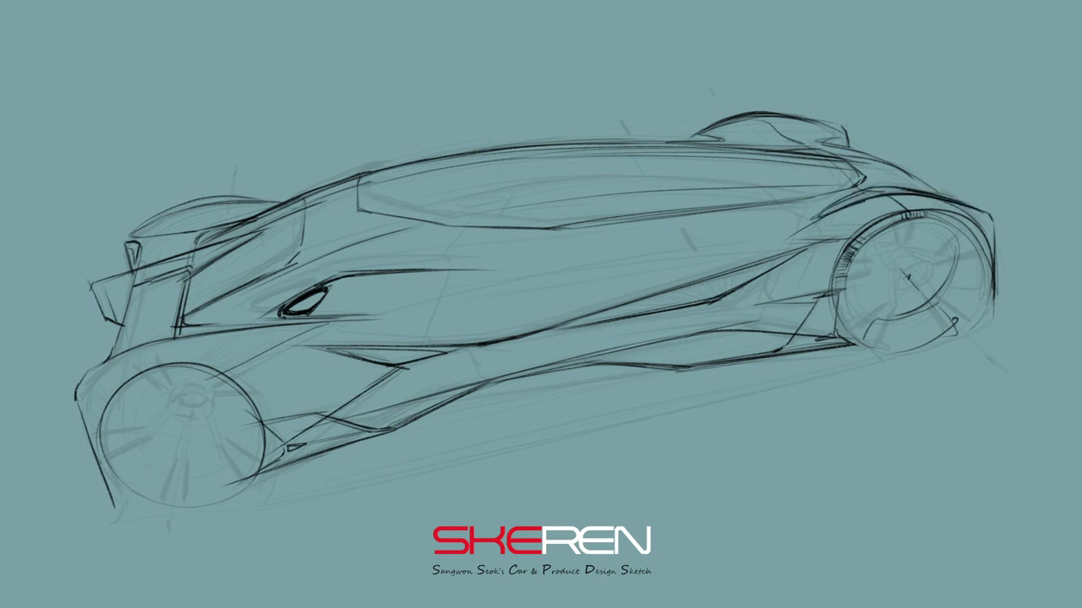
pyautogui.moveTo(119, 236); pyautogui.dragTo(253, 202)
pyautogui.moveTo(165, 213); pyautogui.dragTo(291, 201)
pyautogui.moveTo(102, 360); pyautogui.dragTo(267, 330)
pyautogui.moveTo(85, 378); pyautogui.dragTo(111, 387)
pyautogui.moveTo(83, 397); pyautogui.dragTo(102, 406)
# Ink the lower body side, the side crease and the sill line
pyautogui.moveTo(284, 348); pyautogui.dragTo(475, 319)
pyautogui.moveTo(554, 284); pyautogui.dragTo(783, 252)
pyautogui.moveTo(407, 306); pyautogui.dragTo(788, 253)
pyautogui.moveTo(510, 337); pyautogui.dragTo(786, 254)
pyautogui.moveTo(650, 297); pyautogui.dragTo(791, 258)
pyautogui.moveTo(533, 336)
pyautogui.mouseDown()
pyautogui.moveTo(279, 353)
pyautogui.moveTo(457, 365)
pyautogui.mouseUp()
pyautogui.moveTo(390, 380)
pyautogui.mouseDown()
pyautogui.moveTo(488, 341)
pyautogui.moveTo(717, 313)
pyautogui.moveTo(808, 249)
pyautogui.mouseUp()
# Ink the lower and upper window lines plus a lower body line
pyautogui.moveTo(465, 224); pyautogui.dragTo(566, 226)
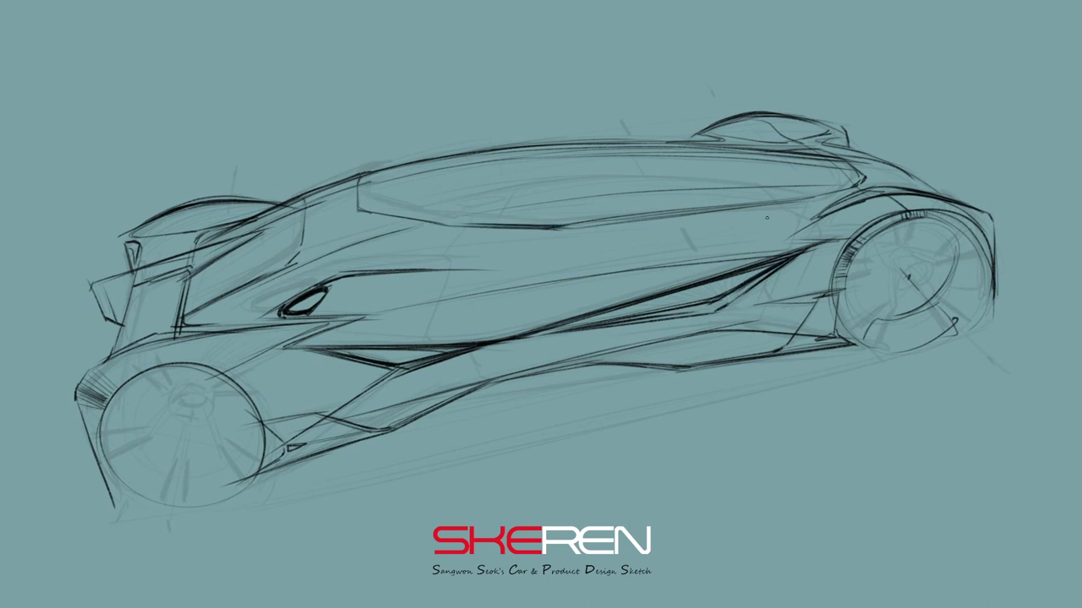
pyautogui.moveTo(480, 199); pyautogui.dragTo(813, 179)
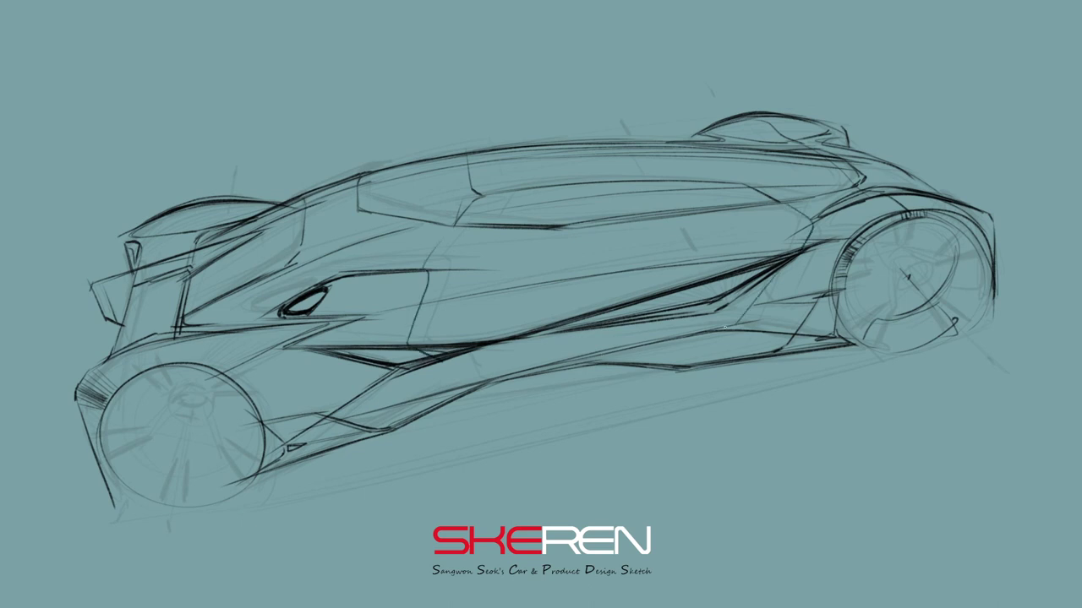
pyautogui.moveTo(579, 362); pyautogui.dragTo(779, 326)
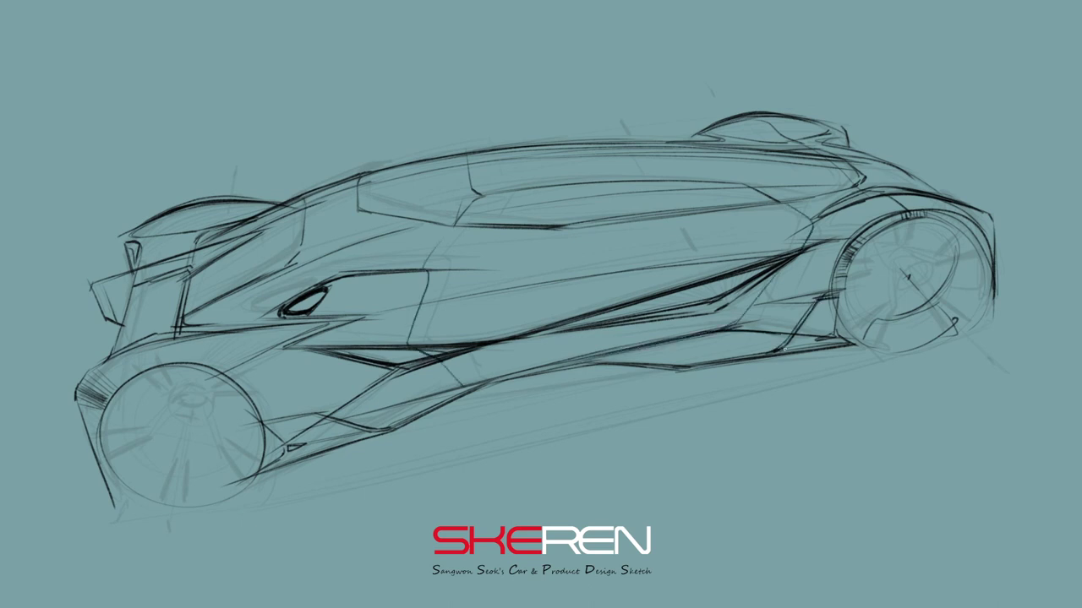
# Draw spokes inside the right-hand wheel
pyautogui.moveTo(953, 334); pyautogui.dragTo(921, 290)
pyautogui.moveTo(861, 247); pyautogui.dragTo(904, 272)
pyautogui.moveTo(892, 222); pyautogui.dragTo(904, 260)
pyautogui.moveTo(849, 298); pyautogui.dragTo(899, 279)
pyautogui.moveTo(864, 333); pyautogui.dragTo(896, 294)
pyautogui.moveTo(938, 221)
pyautogui.mouseDown()
pyautogui.moveTo(921, 252)
pyautogui.moveTo(988, 293)
pyautogui.mouseUp()
# Draw spokes, inner rim arcs and a spiral hub in the left-hand wheel
pyautogui.moveTo(127, 439)
pyautogui.mouseDown()
pyautogui.moveTo(253, 423)
pyautogui.moveTo(245, 457)
pyautogui.moveTo(166, 473)
pyautogui.mouseUp()
pyautogui.moveTo(173, 455); pyautogui.dragTo(157, 516)
pyautogui.moveTo(171, 364)
pyautogui.mouseDown()
pyautogui.moveTo(174, 402)
pyautogui.moveTo(197, 407)
pyautogui.mouseUp()
pyautogui.moveTo(98, 436); pyautogui.dragTo(140, 421)
pyautogui.moveTo(93, 478); pyautogui.dragTo(153, 443)
pyautogui.moveTo(222, 502); pyautogui.dragTo(196, 441)
pyautogui.moveTo(239, 407); pyautogui.dragTo(181, 419)
# Draw dark strokes under the rear spoiler and along the rear body side
pyautogui.moveTo(201, 232); pyautogui.dragTo(151, 222)
pyautogui.moveTo(199, 233); pyautogui.dragTo(250, 208)
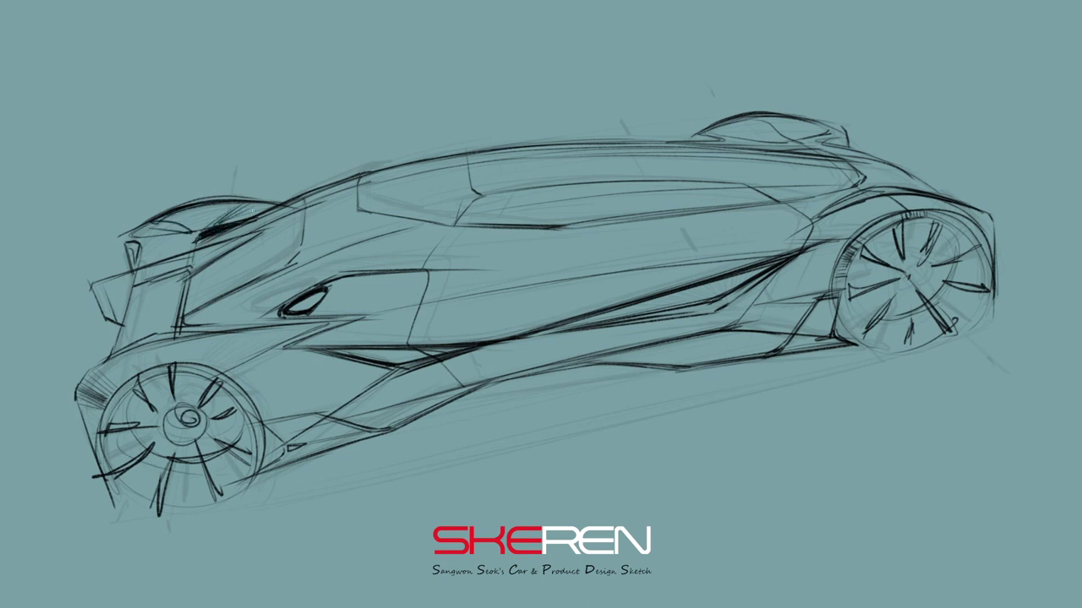
pyautogui.moveTo(100, 363); pyautogui.dragTo(203, 334)
pyautogui.moveTo(224, 291); pyautogui.dragTo(258, 272)
pyautogui.moveTo(186, 314); pyautogui.dragTo(300, 243)
pyautogui.moveTo(177, 284); pyautogui.dragTo(255, 241)
pyautogui.moveTo(91, 282); pyautogui.dragTo(215, 240)
pyautogui.moveTo(380, 439); pyautogui.dragTo(475, 394)
# Draw the long lower body sill line
pyautogui.moveTo(262, 473); pyautogui.dragTo(591, 366)
pyautogui.moveTo(520, 380); pyautogui.dragTo(835, 343)
pyautogui.moveTo(648, 376); pyautogui.dragTo(848, 343)
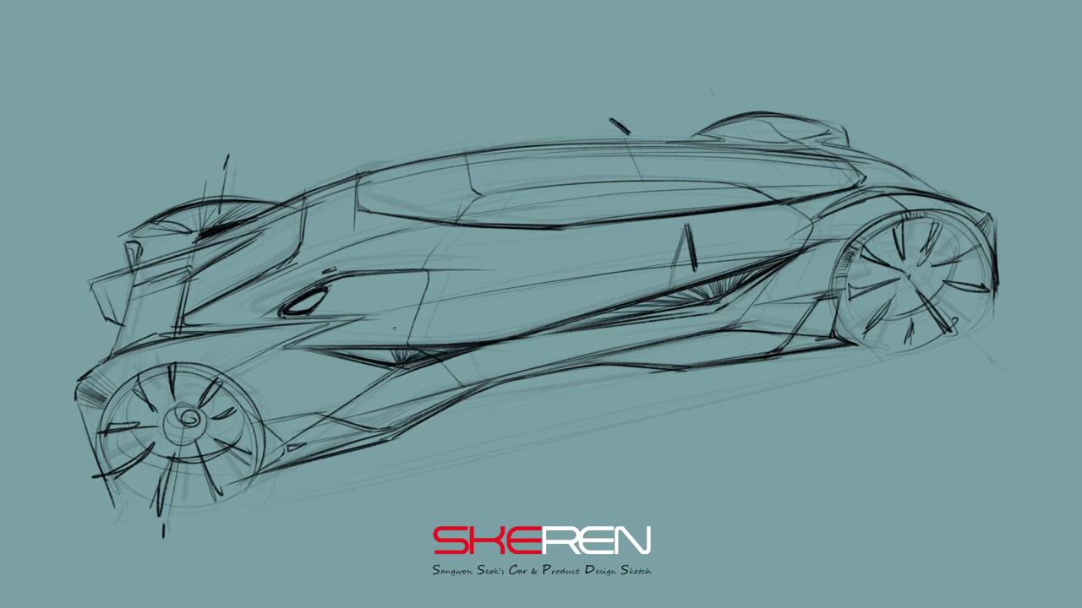
# Hatch the shadow under the side intake and draw a ground line beneath the car
pyautogui.moveTo(527, 336); pyautogui.dragTo(737, 288)
pyautogui.moveTo(829, 288); pyautogui.dragTo(752, 306)
pyautogui.moveTo(770, 360)
pyautogui.mouseDown()
pyautogui.moveTo(981, 335)
pyautogui.moveTo(284, 498)
pyautogui.mouseUp()
pyautogui.moveTo(957, 341); pyautogui.dragTo(1014, 325)
pyautogui.moveTo(133, 510); pyautogui.dragTo(75, 522)
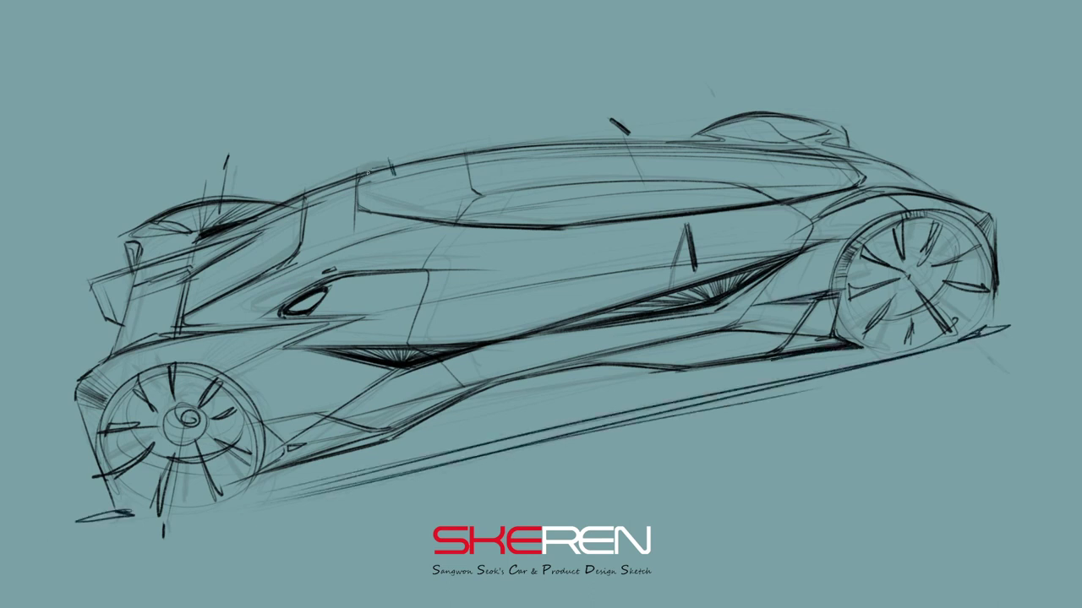
# Darken the window line, nose line and lower body line, and retrace the left bumper edge
pyautogui.moveTo(507, 225); pyautogui.dragTo(735, 203)
pyautogui.moveTo(886, 157); pyautogui.dragTo(958, 199)
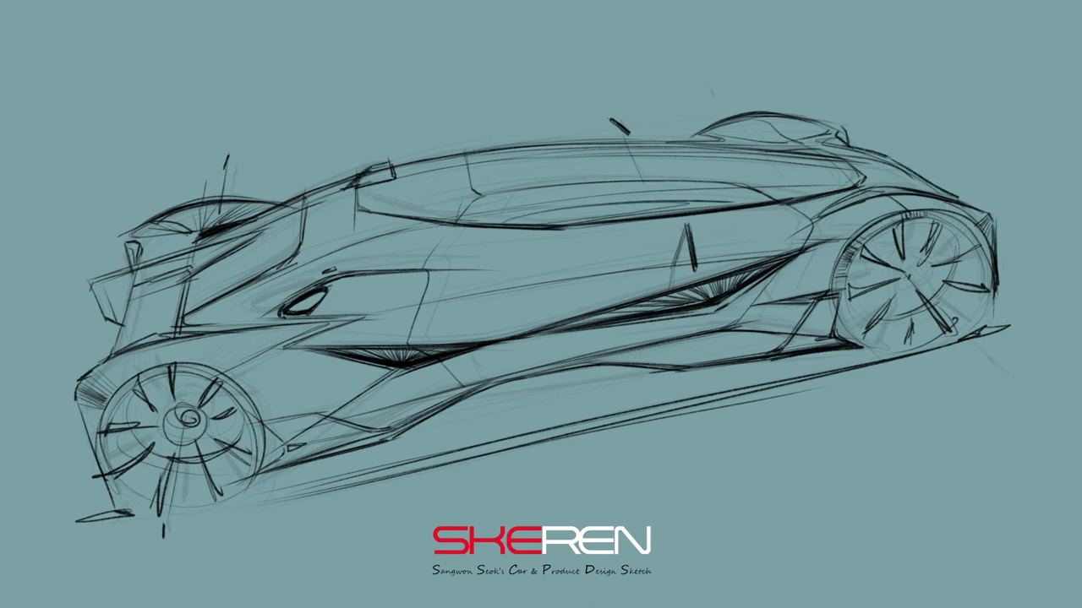
pyautogui.moveTo(613, 349); pyautogui.dragTo(714, 325)
pyautogui.moveTo(583, 360); pyautogui.dragTo(764, 322)
pyautogui.moveTo(480, 383); pyautogui.dragTo(325, 419)
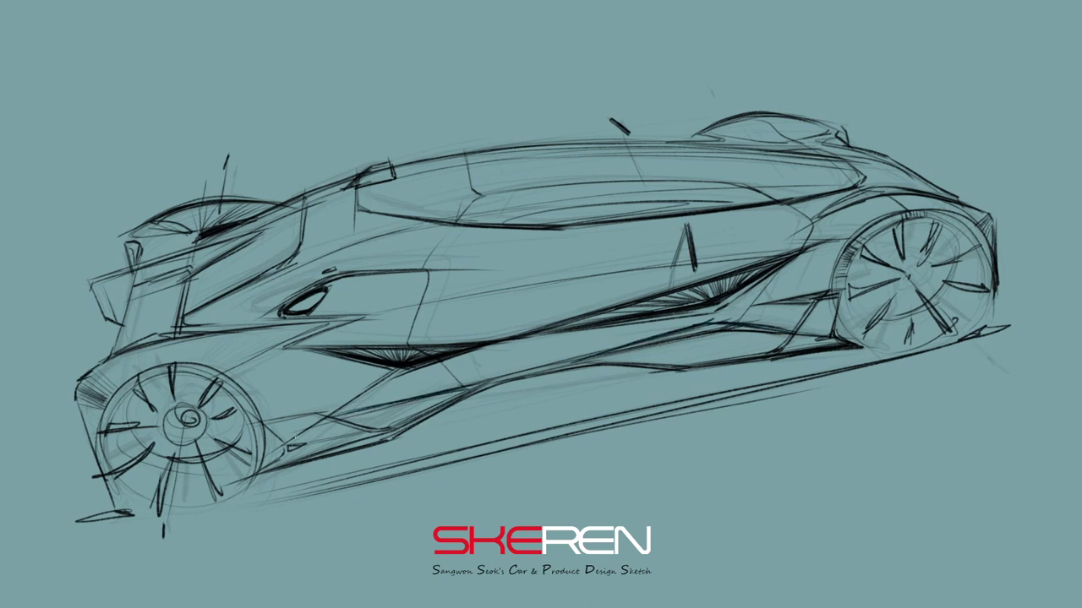
pyautogui.moveTo(73, 402); pyautogui.dragTo(117, 501)
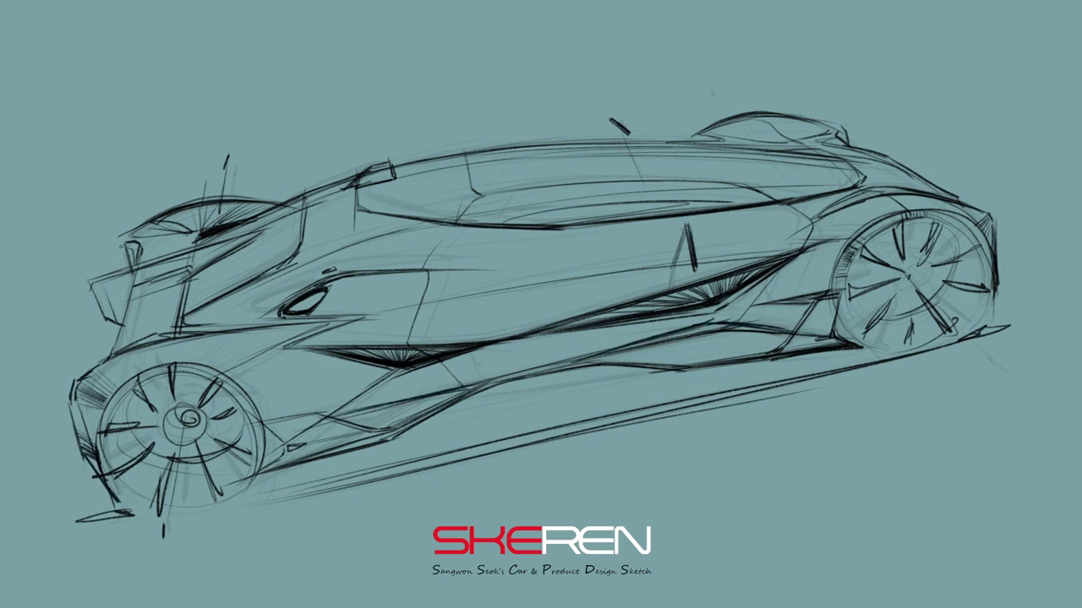
pyautogui.moveTo(66, 406); pyautogui.dragTo(106, 495)
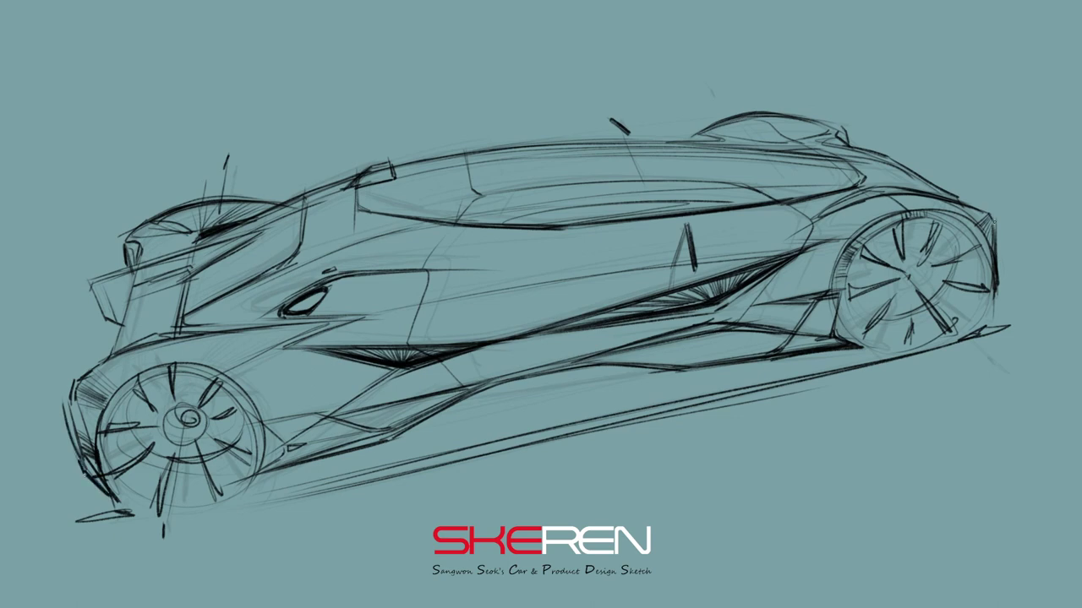
# Darken the hood and canopy tops, spoiler upper edge and side vent line
pyautogui.moveTo(894, 192); pyautogui.dragTo(974, 208)
pyautogui.moveTo(842, 127); pyautogui.dragTo(688, 135)
pyautogui.moveTo(279, 198)
pyautogui.mouseDown()
pyautogui.moveTo(117, 248)
pyautogui.moveTo(115, 348)
pyautogui.mouseUp()
pyautogui.moveTo(316, 314); pyautogui.dragTo(380, 304)
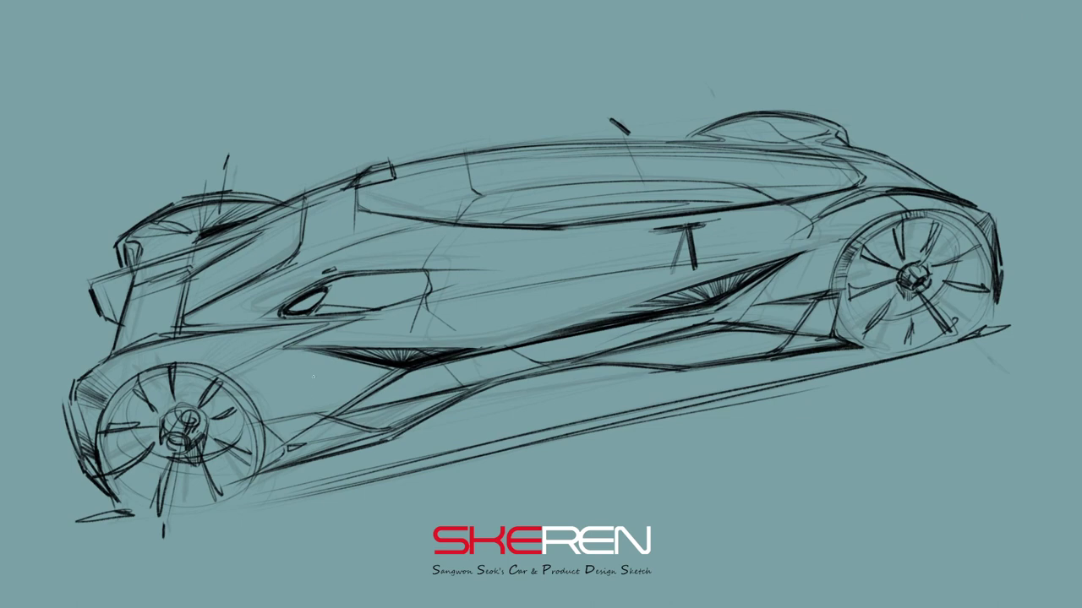
# Restroke the long lower body-side line thicker and darken the right wheel arch top
pyautogui.moveTo(517, 345); pyautogui.dragTo(764, 272)
pyautogui.moveTo(373, 351); pyautogui.dragTo(475, 346)
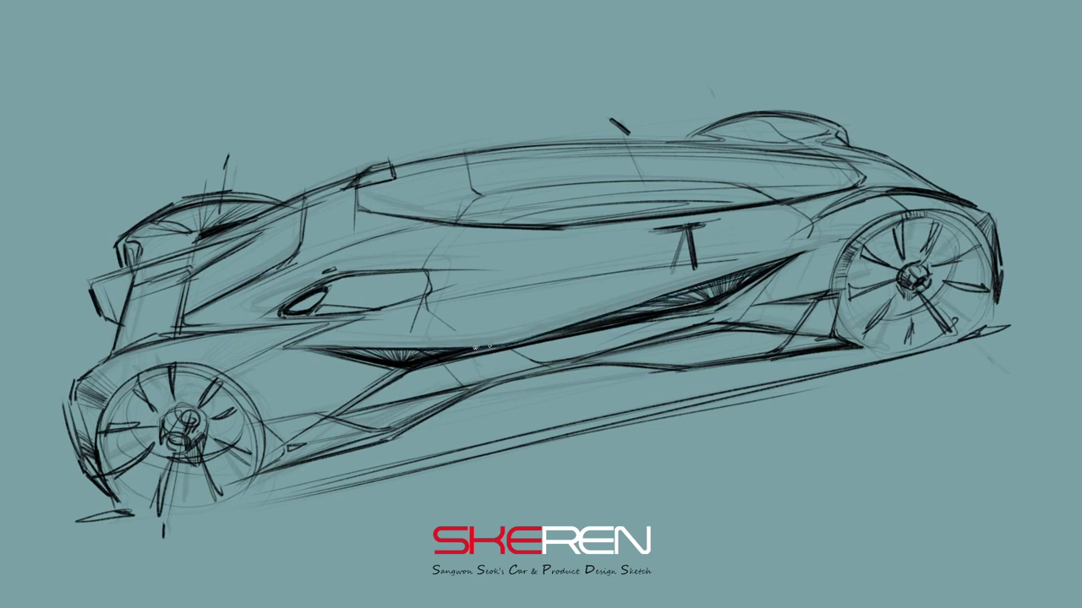
pyautogui.moveTo(698, 262); pyautogui.dragTo(816, 245)
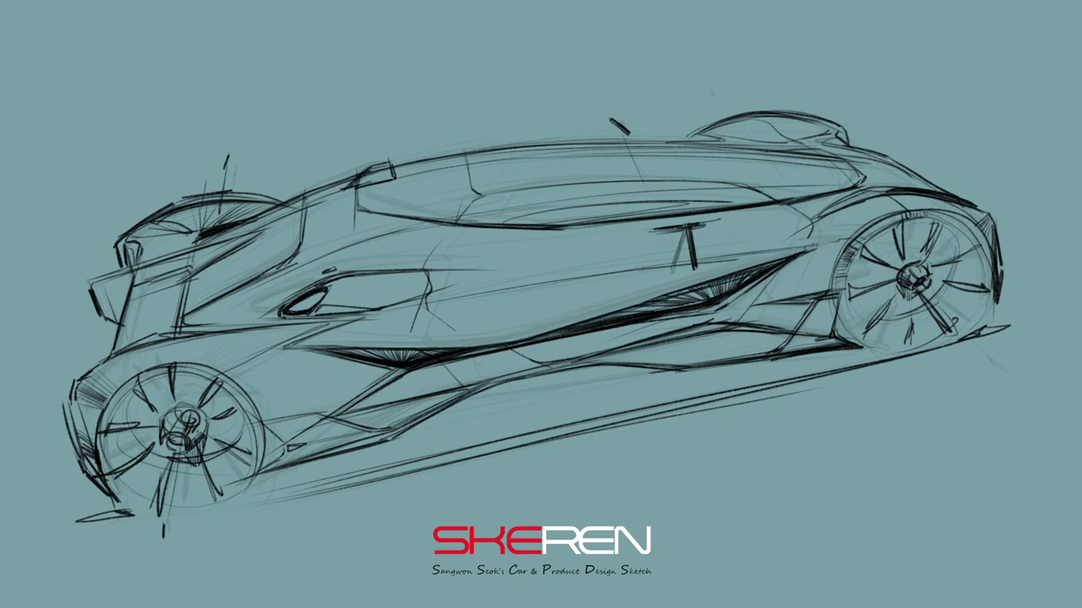
pyautogui.moveTo(283, 347); pyautogui.dragTo(440, 351)
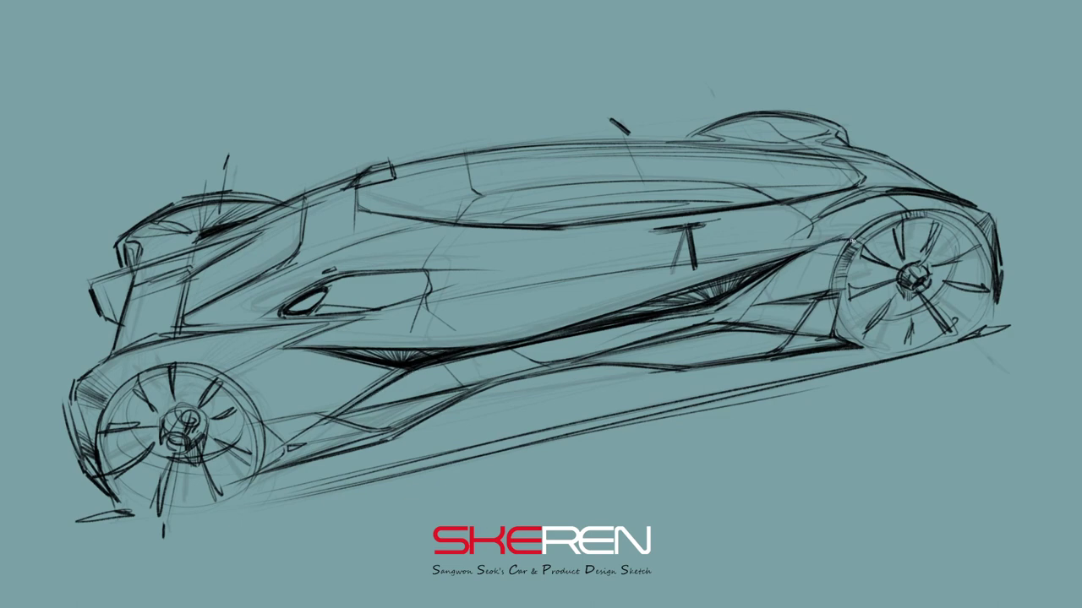
pyautogui.moveTo(929, 238); pyautogui.dragTo(990, 213)
pyautogui.moveTo(840, 253); pyautogui.dragTo(958, 211)
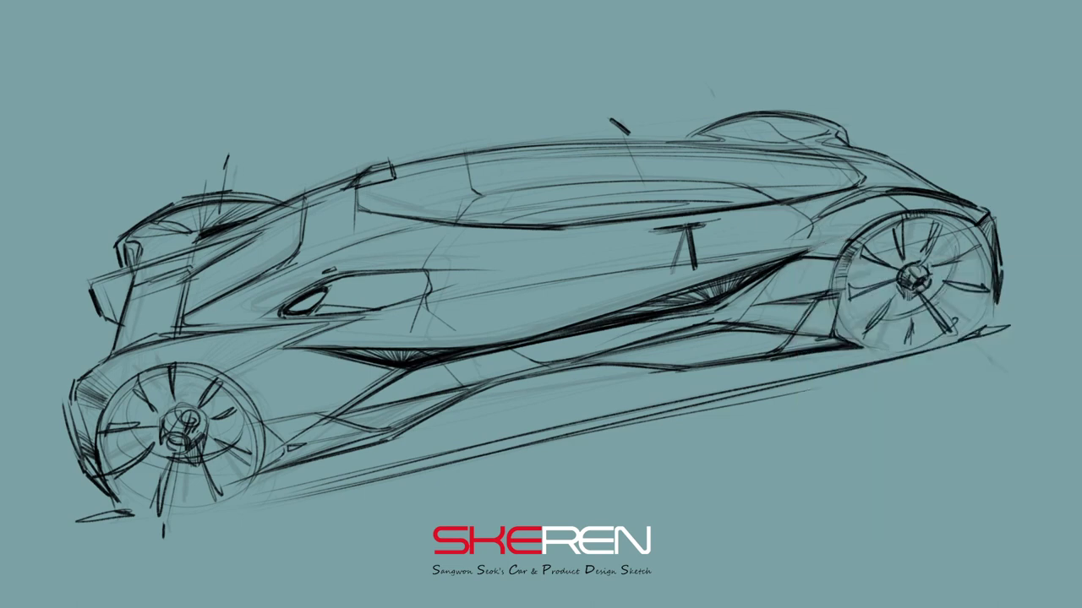
# Pick a shading colour and soft brush, then shade both wheels dark
pyautogui.click(628, 196)
pyautogui.rightClick(933, 253)
pyautogui.moveTo(853, 279); pyautogui.dragTo(963, 221)
pyautogui.moveTo(177, 387)
pyautogui.mouseDown()
pyautogui.moveTo(126, 414)
pyautogui.moveTo(228, 427)
pyautogui.moveTo(118, 456)
pyautogui.mouseUp()
# Shade along both wheel arches and the canopy and spoiler area
pyautogui.moveTo(897, 224)
pyautogui.mouseDown()
pyautogui.moveTo(959, 203)
pyautogui.moveTo(799, 257)
pyautogui.mouseUp()
pyautogui.moveTo(216, 359); pyautogui.dragTo(92, 384)
pyautogui.moveTo(169, 346); pyautogui.dragTo(288, 338)
pyautogui.moveTo(114, 372); pyautogui.dragTo(254, 338)
pyautogui.moveTo(802, 139)
pyautogui.mouseDown()
pyautogui.moveTo(735, 131)
pyautogui.moveTo(836, 131)
pyautogui.mouseUp()
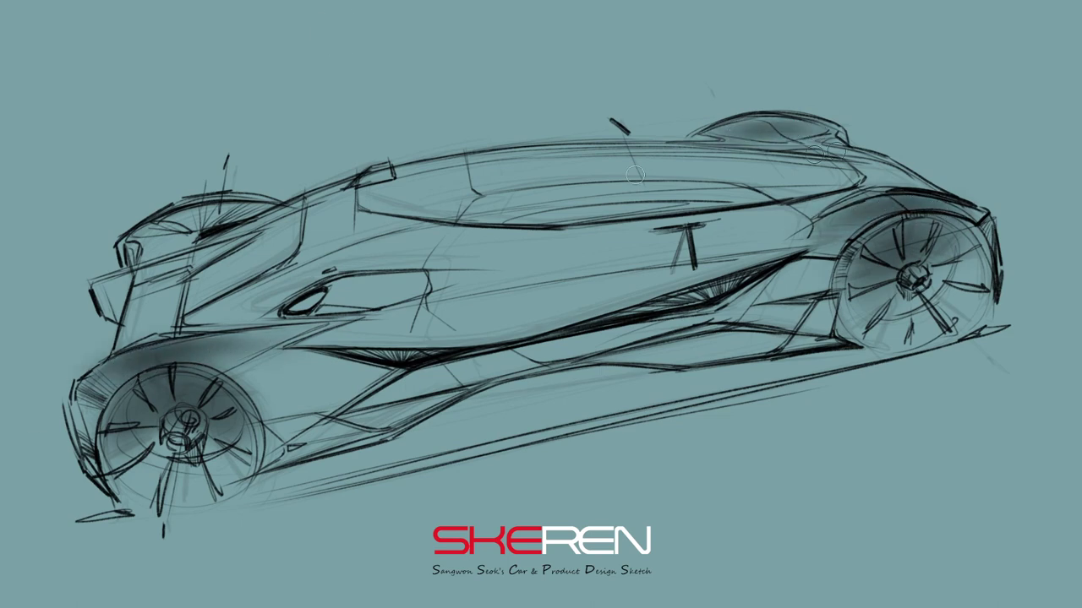
pyautogui.moveTo(245, 207); pyautogui.dragTo(160, 230)
# Shade and deepen the mid-body side band
pyautogui.moveTo(583, 254); pyautogui.dragTo(456, 279)
pyautogui.moveTo(625, 245); pyautogui.dragTo(312, 296)
pyautogui.moveTo(540, 254)
pyautogui.mouseDown()
pyautogui.moveTo(802, 220)
pyautogui.moveTo(288, 313)
pyautogui.mouseUp()
pyautogui.moveTo(385, 283); pyautogui.dragTo(676, 246)
pyautogui.moveTo(574, 254)
pyautogui.mouseDown()
pyautogui.moveTo(819, 237)
pyautogui.moveTo(338, 291)
pyautogui.mouseUp()
# Shade the upper body side below the beltline
pyautogui.moveTo(517, 221)
pyautogui.mouseDown()
pyautogui.moveTo(279, 287)
pyautogui.moveTo(726, 190)
pyautogui.mouseUp()
pyautogui.moveTo(625, 207); pyautogui.dragTo(211, 313)
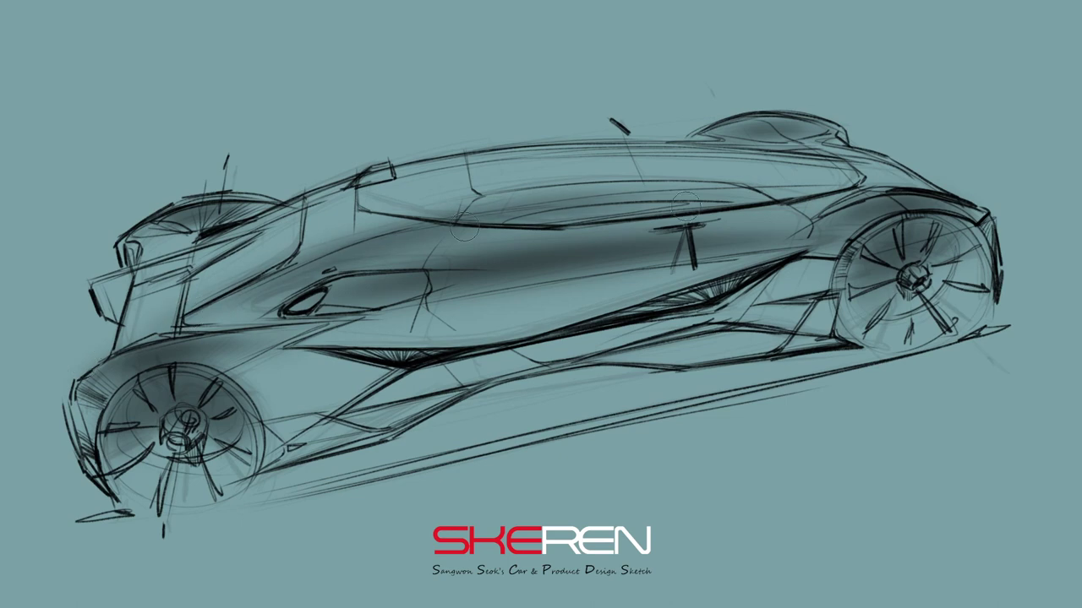
pyautogui.moveTo(735, 190); pyautogui.dragTo(254, 279)
pyautogui.moveTo(626, 186)
pyautogui.mouseDown()
pyautogui.moveTo(349, 274)
pyautogui.moveTo(549, 197)
pyautogui.moveTo(837, 190)
pyautogui.moveTo(220, 305)
pyautogui.mouseUp()
# Shade the lower body side and the area below the T mark
pyautogui.moveTo(338, 393); pyautogui.dragTo(254, 439)
pyautogui.moveTo(380, 372)
pyautogui.mouseDown()
pyautogui.moveTo(237, 457)
pyautogui.moveTo(224, 452)
pyautogui.mouseUp()
pyautogui.moveTo(719, 313)
pyautogui.mouseDown()
pyautogui.moveTo(836, 283)
pyautogui.moveTo(845, 291)
pyautogui.mouseUp()
pyautogui.moveTo(284, 283); pyautogui.dragTo(190, 321)
pyautogui.moveTo(440, 296); pyautogui.dragTo(680, 258)
# Shade the roof, pillar, wing and left arch, then reshape the pillar edge
pyautogui.moveTo(734, 134); pyautogui.dragTo(828, 127)
pyautogui.moveTo(841, 218); pyautogui.dragTo(906, 190)
pyautogui.moveTo(262, 203); pyautogui.dragTo(173, 226)
pyautogui.moveTo(176, 363); pyautogui.dragTo(279, 346)
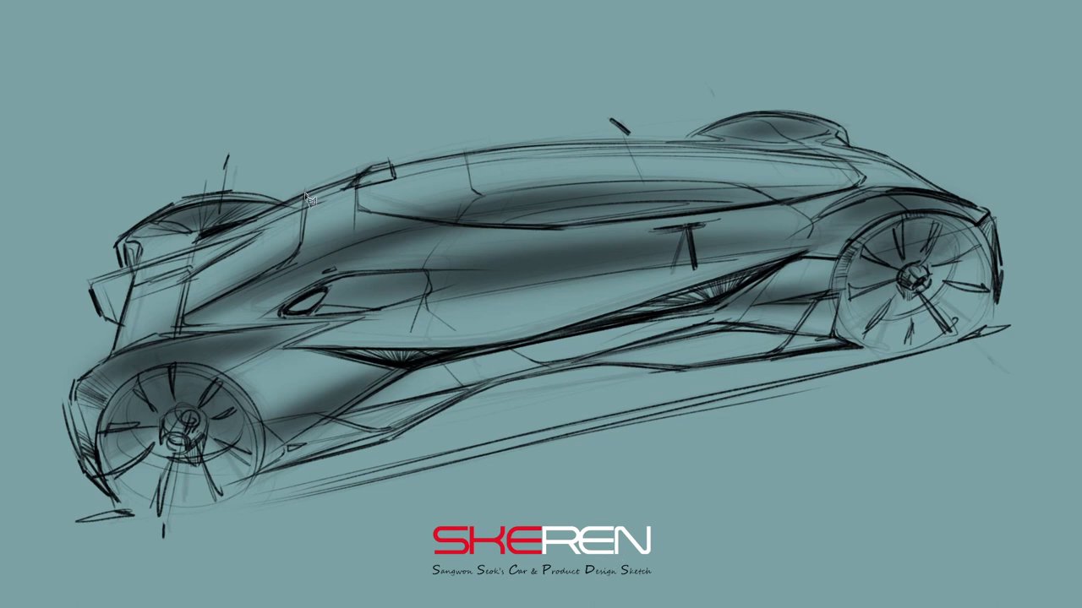
pyautogui.moveTo(288, 276); pyautogui.dragTo(193, 325)
pyautogui.moveTo(198, 287)
pyautogui.mouseDown()
pyautogui.moveTo(203, 245)
pyautogui.moveTo(270, 203)
pyautogui.moveTo(156, 207)
pyautogui.moveTo(74, 398)
pyautogui.moveTo(85, 473)
pyautogui.moveTo(107, 420)
pyautogui.moveTo(213, 370)
pyautogui.moveTo(267, 428)
pyautogui.moveTo(743, 297)
pyautogui.moveTo(862, 247)
pyautogui.moveTo(997, 218)
pyautogui.moveTo(841, 131)
pyautogui.moveTo(765, 114)
pyautogui.moveTo(708, 140)
pyautogui.moveTo(803, 161)
pyautogui.moveTo(871, 192)
pyautogui.moveTo(676, 221)
pyautogui.moveTo(407, 226)
pyautogui.moveTo(364, 176)
pyautogui.moveTo(321, 179)
pyautogui.moveTo(310, 203)
pyautogui.mouseUp()
# Brighten the sketch's highlights with a Levels adjustment
pyautogui.hotkey('ctrl', 'l')
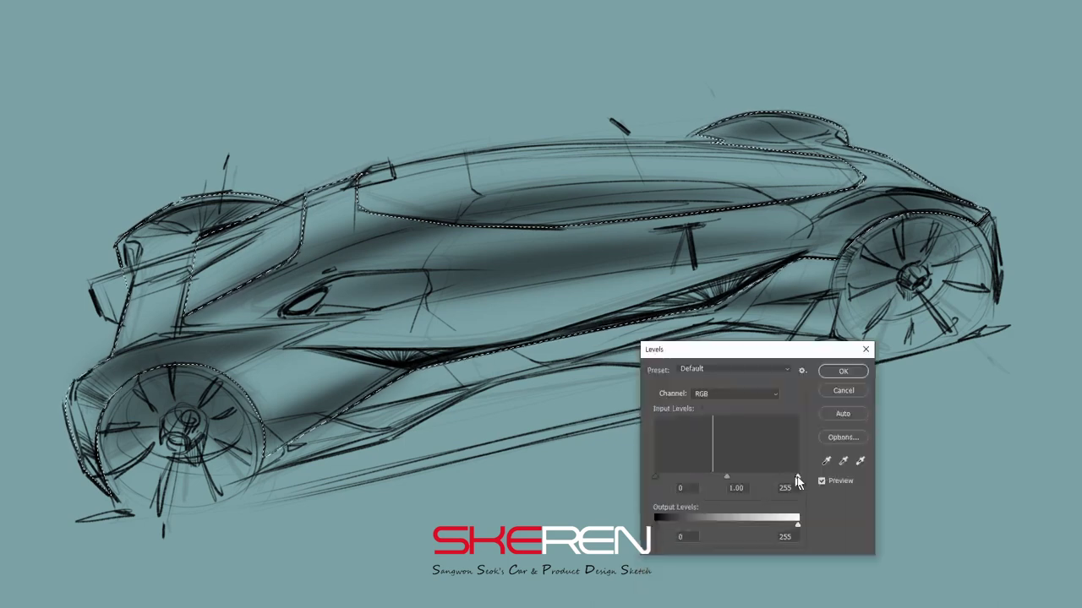
pyautogui.moveTo(797, 478); pyautogui.dragTo(757, 477)
pyautogui.press('Return')
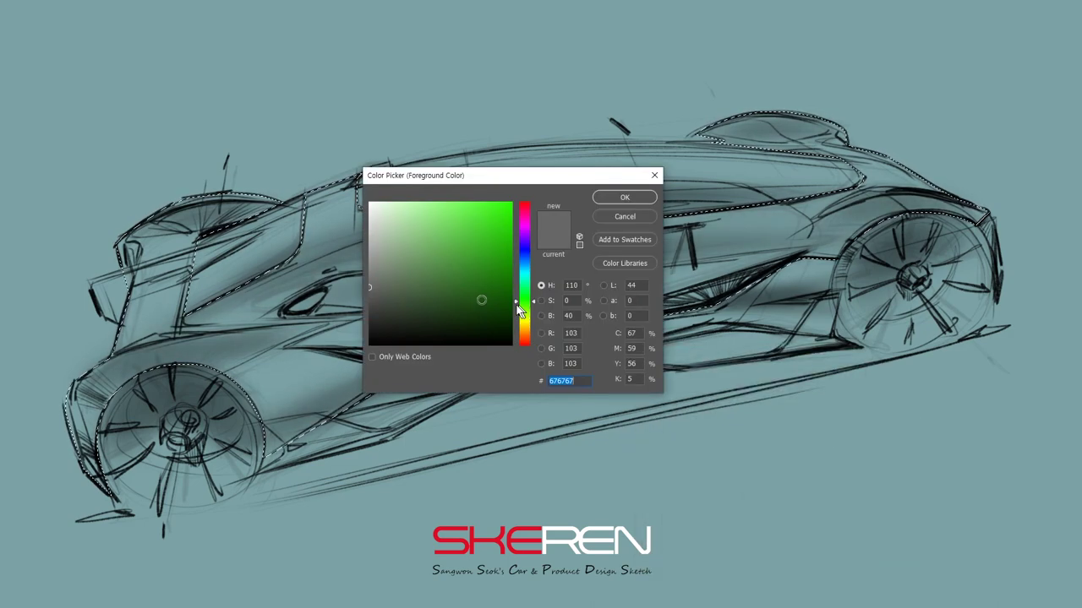
# Fill the car body selection and shift its hue to dark teal
pyautogui.hotkey('alt', 'BackSpace')
pyautogui.hotkey('ctrl', 'u')
pyautogui.moveTo(296, 514)
pyautogui.mouseDown()
pyautogui.moveTo(278, 514)
pyautogui.moveTo(274, 542)
pyautogui.mouseUp()
pyautogui.press('Return')
pyautogui.hotkey('ctrl', 'u')
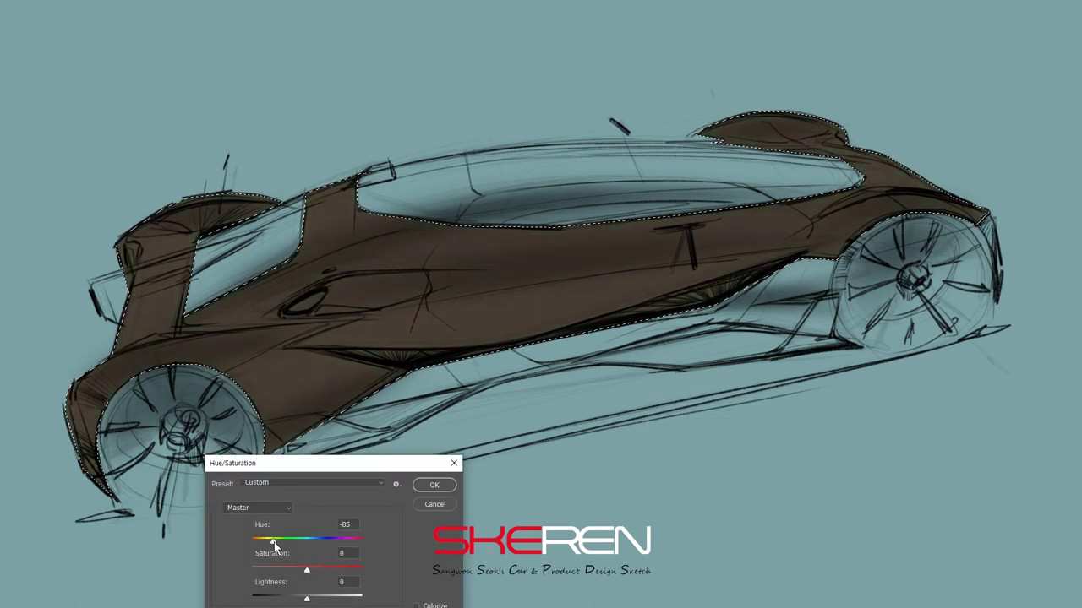
pyautogui.moveTo(370, 545); pyautogui.dragTo(346, 541)
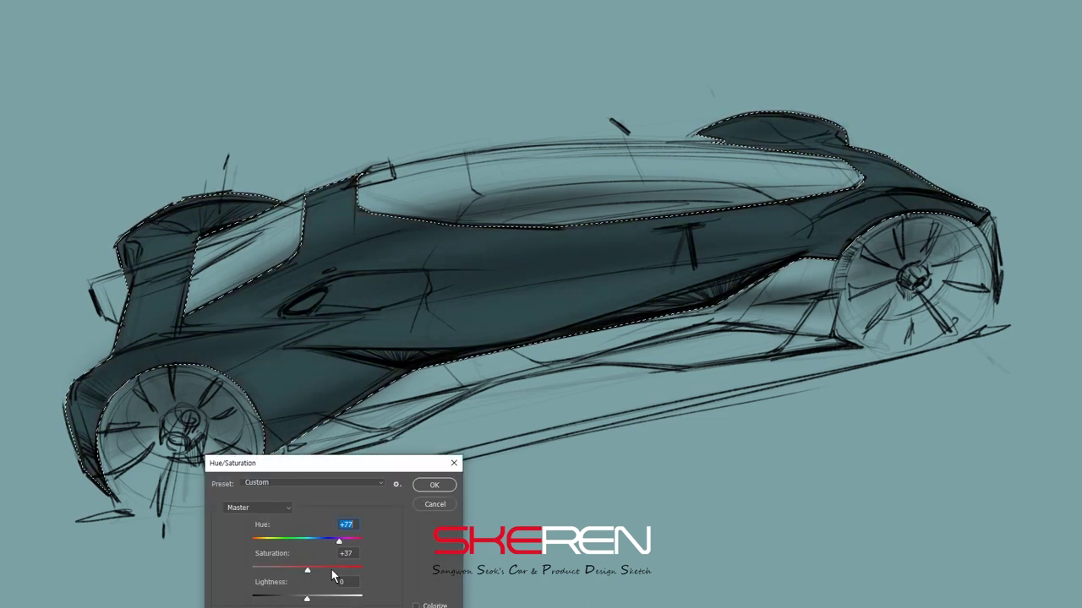
pyautogui.press('Return')
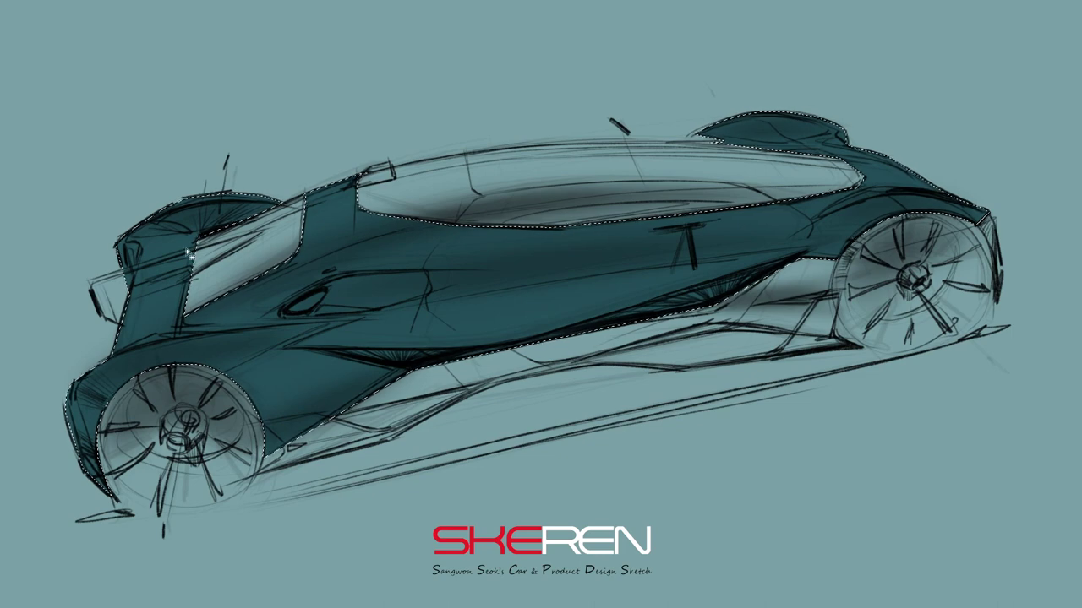
# Lasso the side windows and fill them with grey
pyautogui.moveTo(310, 192); pyautogui.dragTo(262, 221)
pyautogui.moveTo(365, 180); pyautogui.dragTo(811, 154)
pyautogui.moveTo(541, 149); pyautogui.dragTo(365, 176)
pyautogui.press('Return')
pyautogui.hotkey('alt', 'BackSpace')
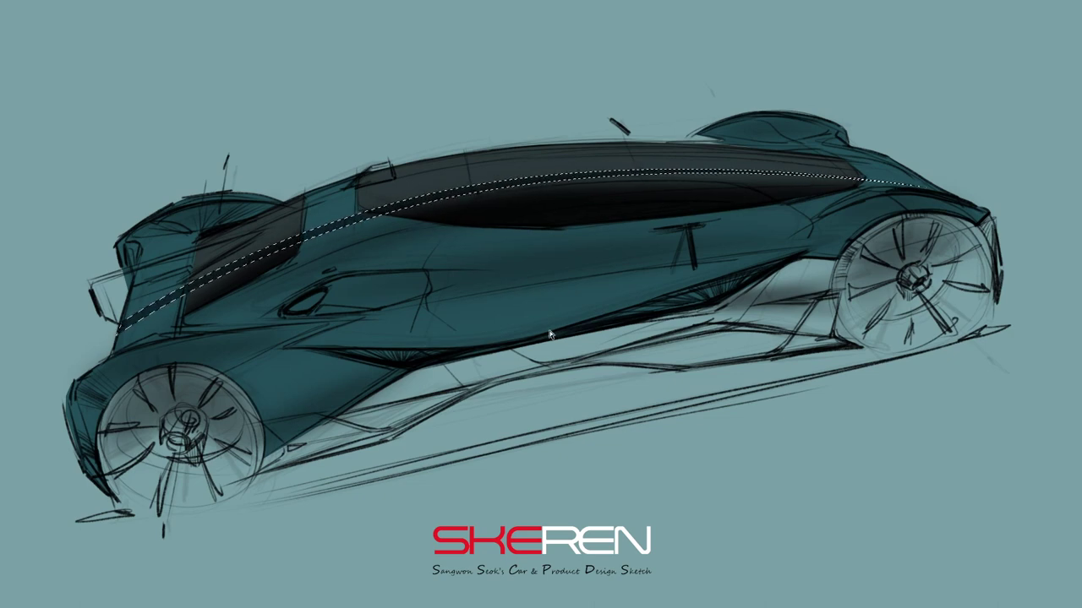
# Soften the cyan highlight strip with a wide-radius Gaussian Blur
pyautogui.click(265, 174)
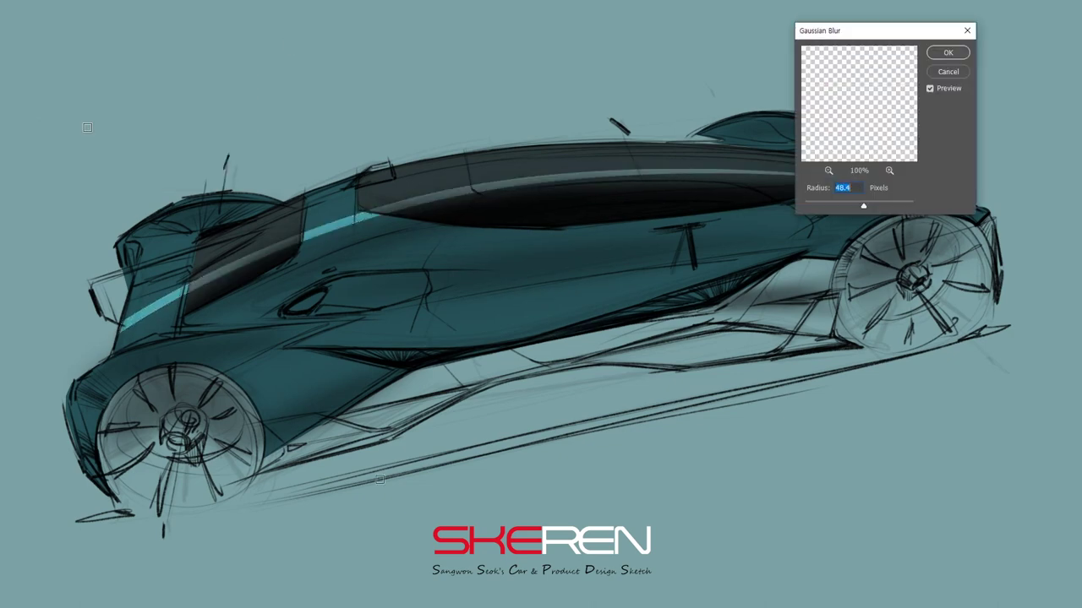
pyautogui.moveTo(845, 24); pyautogui.dragTo(849, 399)
pyautogui.moveTo(871, 577); pyautogui.dragTo(884, 577)
pyautogui.press('Return')
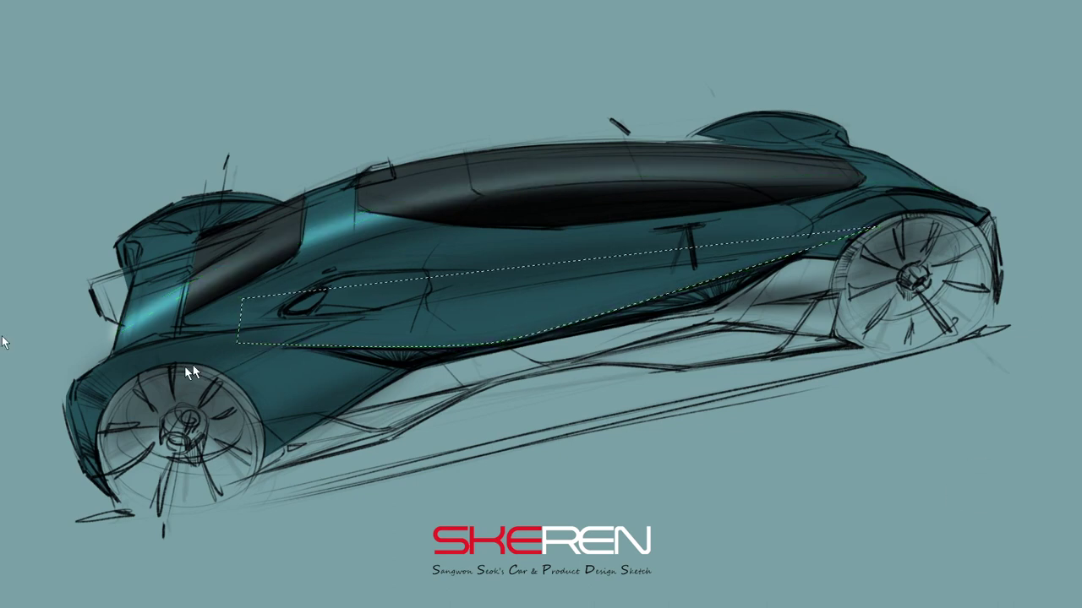
# Darken the lower body edge and fill both wing tops light grey
pyautogui.moveTo(280, 420); pyautogui.dragTo(441, 399)
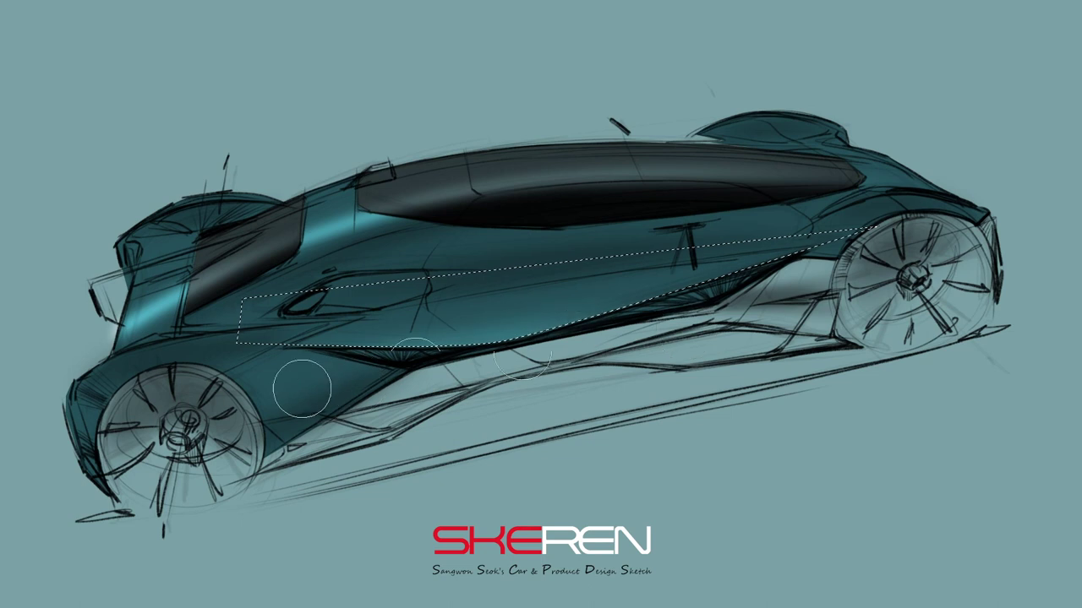
pyautogui.hotkey('ctrl', 'd')
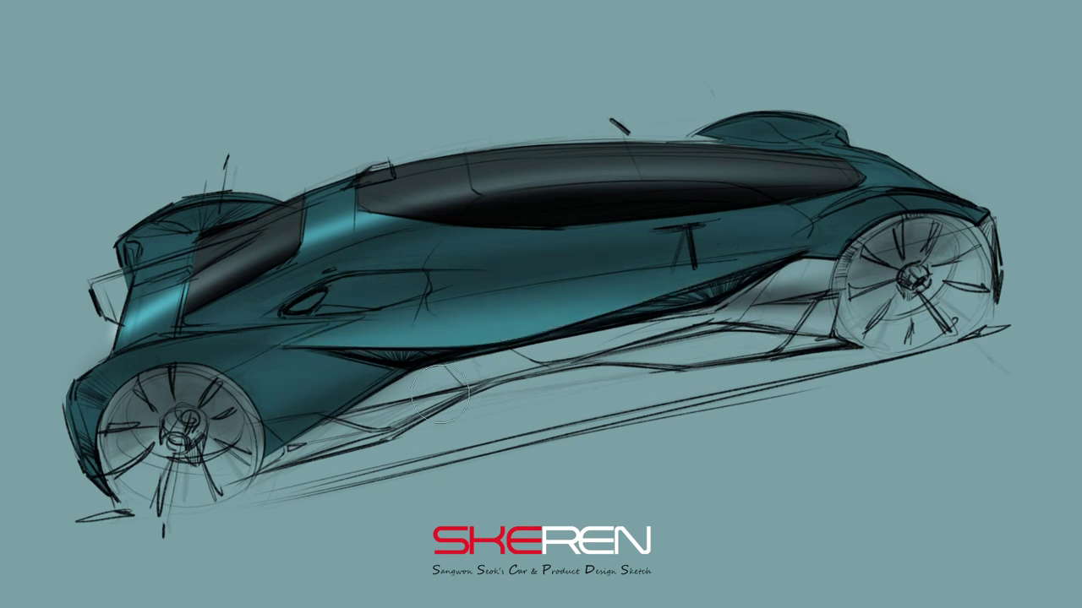
pyautogui.moveTo(723, 134); pyautogui.dragTo(726, 135)
pyautogui.moveTo(127, 236); pyautogui.dragTo(131, 240)
pyautogui.hotkey('ctrl', 'BackSpace')
pyautogui.hotkey('ctrl', 'd')
# Fill arcs over both wheel arches light grey
pyautogui.moveTo(836, 230); pyautogui.dragTo(818, 241)
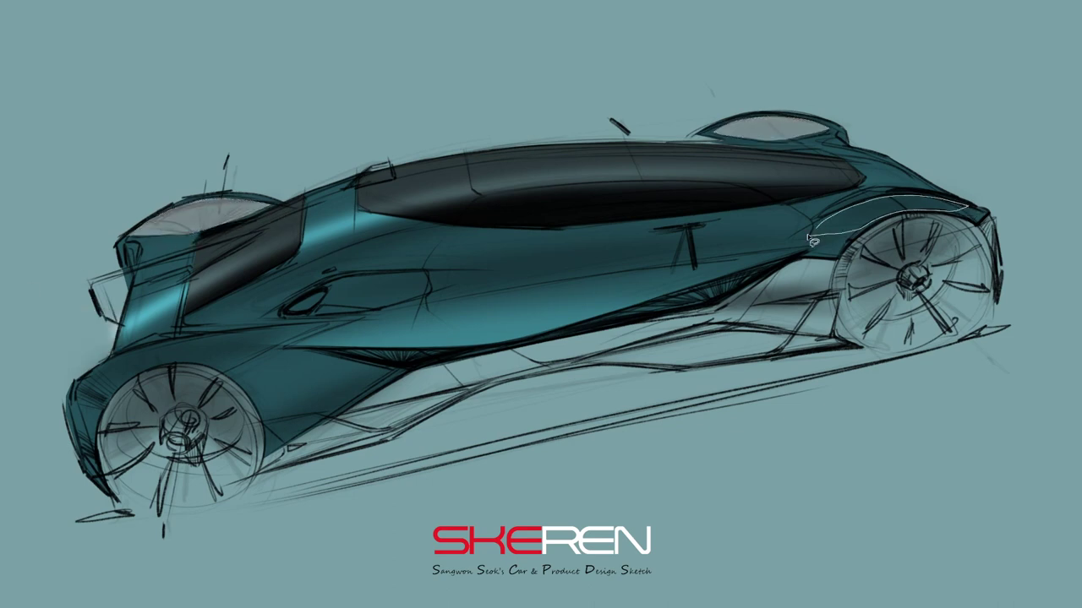
pyautogui.moveTo(93, 398); pyautogui.dragTo(283, 334)
pyautogui.hotkey('ctrl', 'BackSpace')
pyautogui.hotkey('ctrl', 'd')
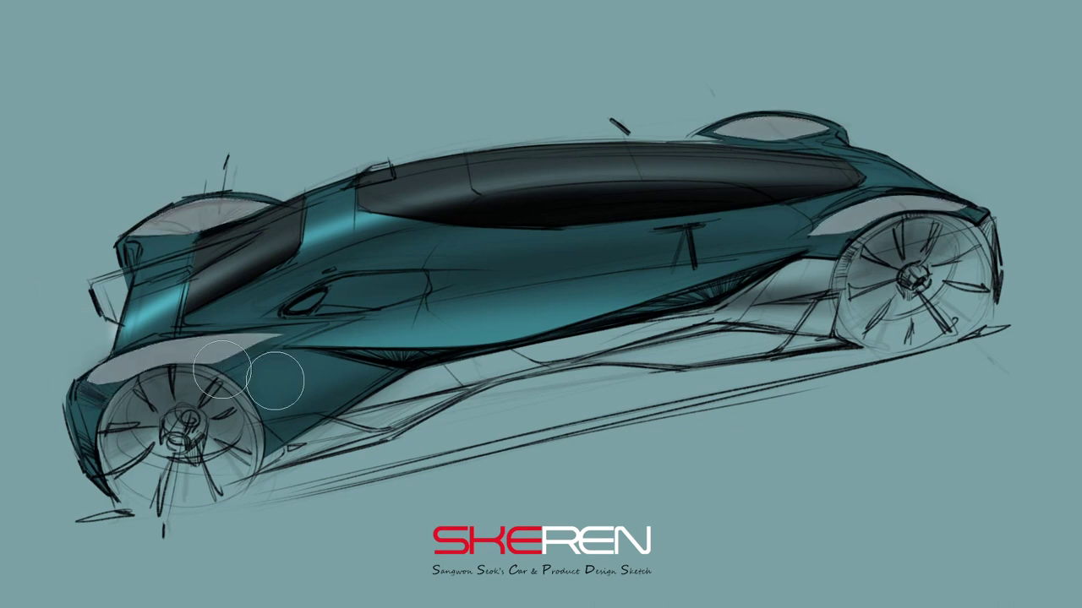
# Repaint the left wheel arch dark teal and darken the rear roof panel and right arch
pyautogui.moveTo(78, 382); pyautogui.dragTo(338, 312)
pyautogui.moveTo(76, 406); pyautogui.dragTo(287, 338)
pyautogui.moveTo(161, 389); pyautogui.dragTo(287, 338)
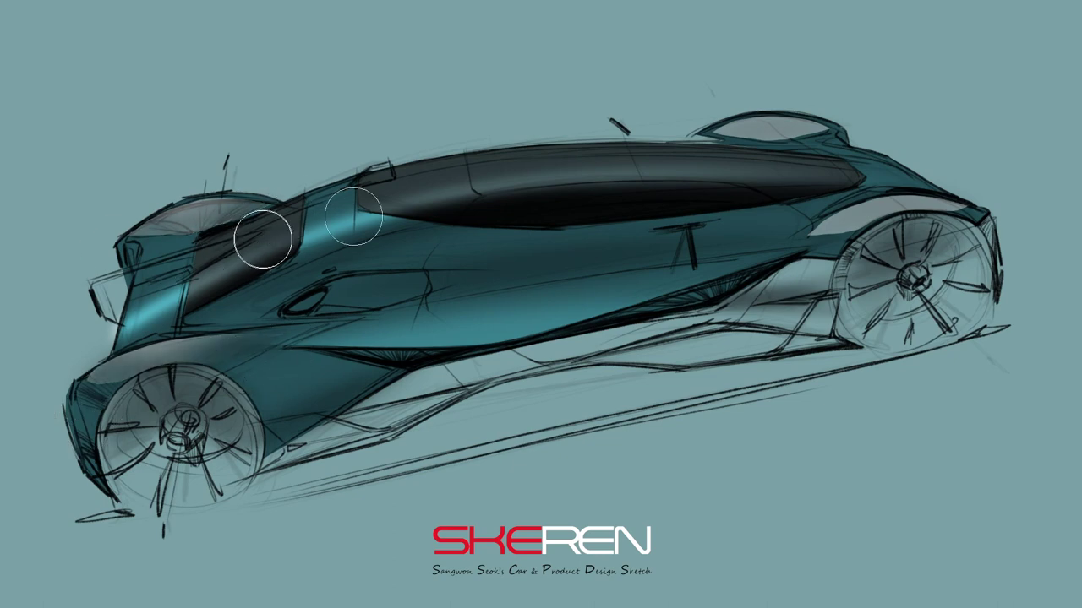
pyautogui.moveTo(277, 227); pyautogui.dragTo(253, 245)
pyautogui.moveTo(777, 212); pyautogui.dragTo(921, 279)
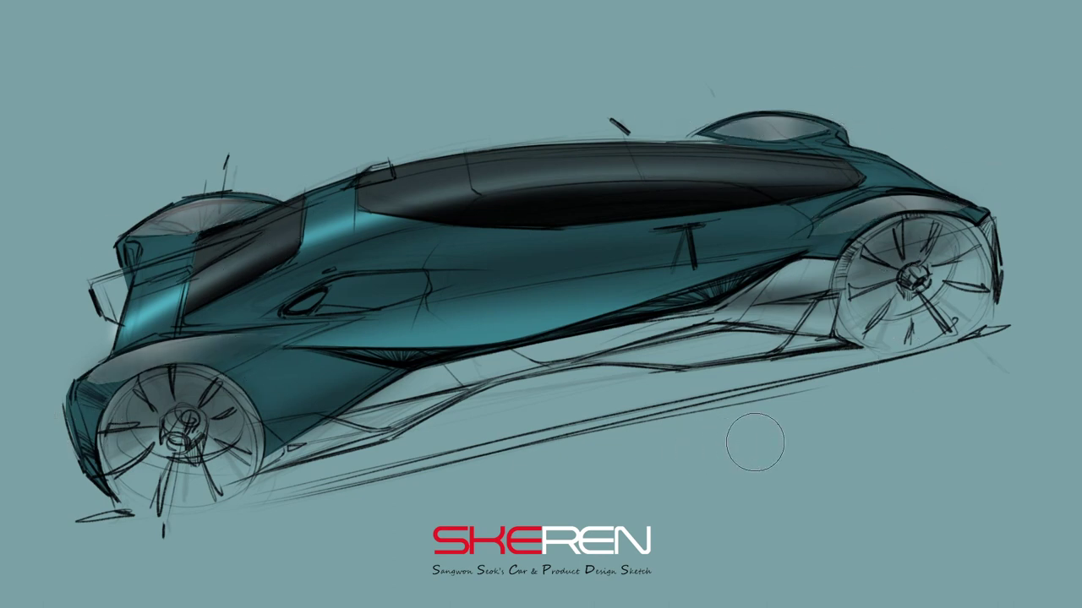
# Trace a pen path around the car's lower body side above the sill
pyautogui.click(338, 416)
pyautogui.click(404, 375)
pyautogui.click(430, 363)
pyautogui.click(693, 311)
pyautogui.click(788, 265)
pyautogui.click(834, 260)
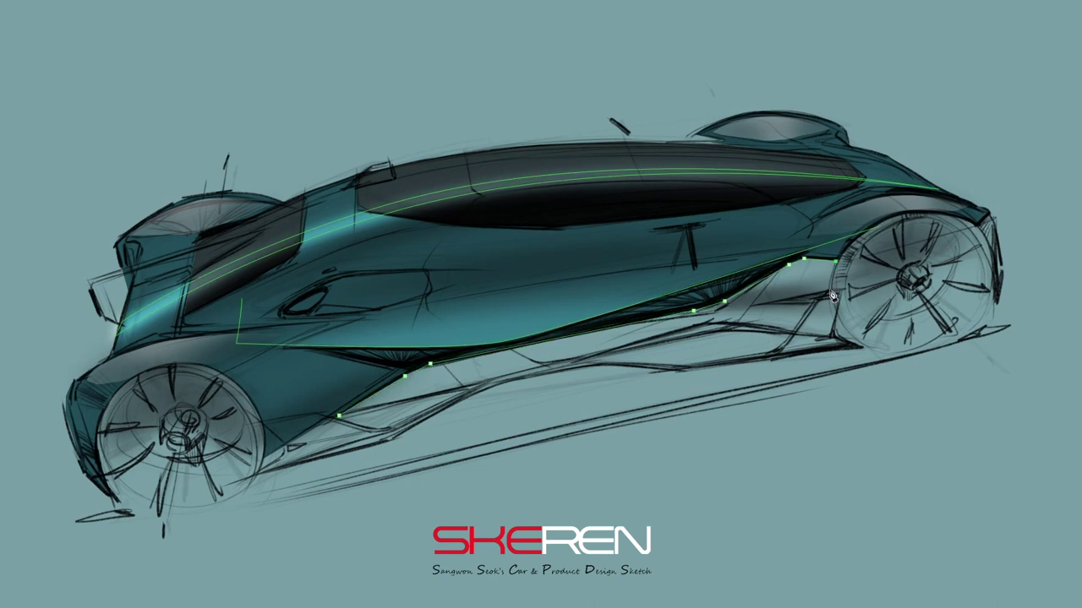
pyautogui.click(790, 331)
pyautogui.click(727, 321)
pyautogui.click(699, 325)
pyautogui.click(611, 352)
pyautogui.click(431, 400)
# Refine the lower-body path curves, then load it as a selection and fill it dark grey
pyautogui.click(431, 364)
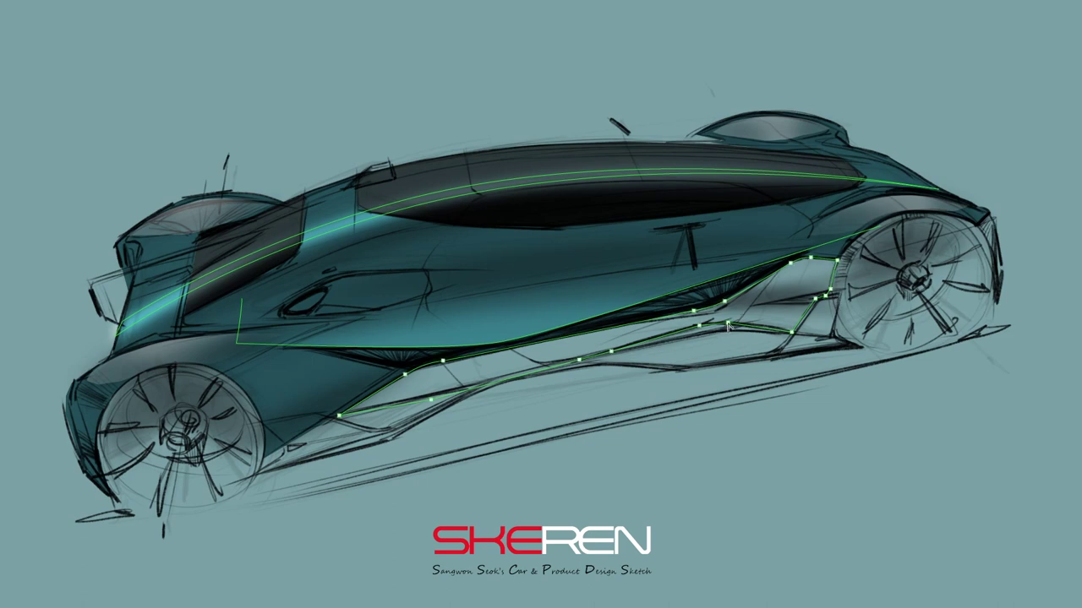
pyautogui.moveTo(610, 352); pyautogui.dragTo(599, 359)
pyautogui.click(440, 409)
pyautogui.moveTo(340, 418); pyautogui.dragTo(373, 400)
pyautogui.moveTo(587, 360); pyautogui.dragTo(614, 358)
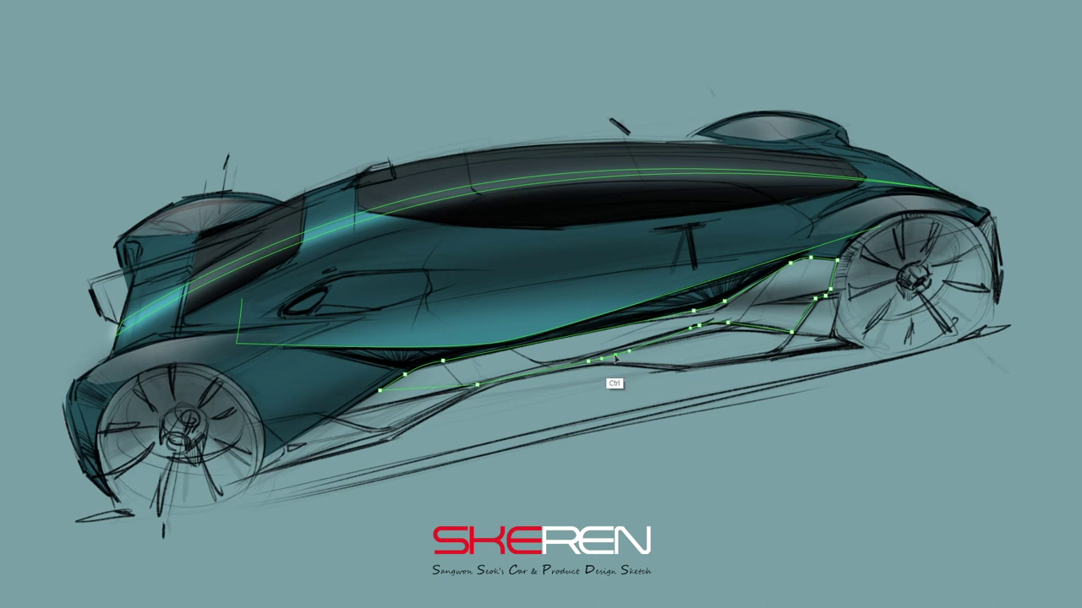
pyautogui.keyDown('ctrl'); pyautogui.click(475, 387); pyautogui.keyUp('ctrl')
pyautogui.hotkey('ctrl', 'Return')
pyautogui.click(623, 203)
pyautogui.hotkey('alt', 'BackSpace')
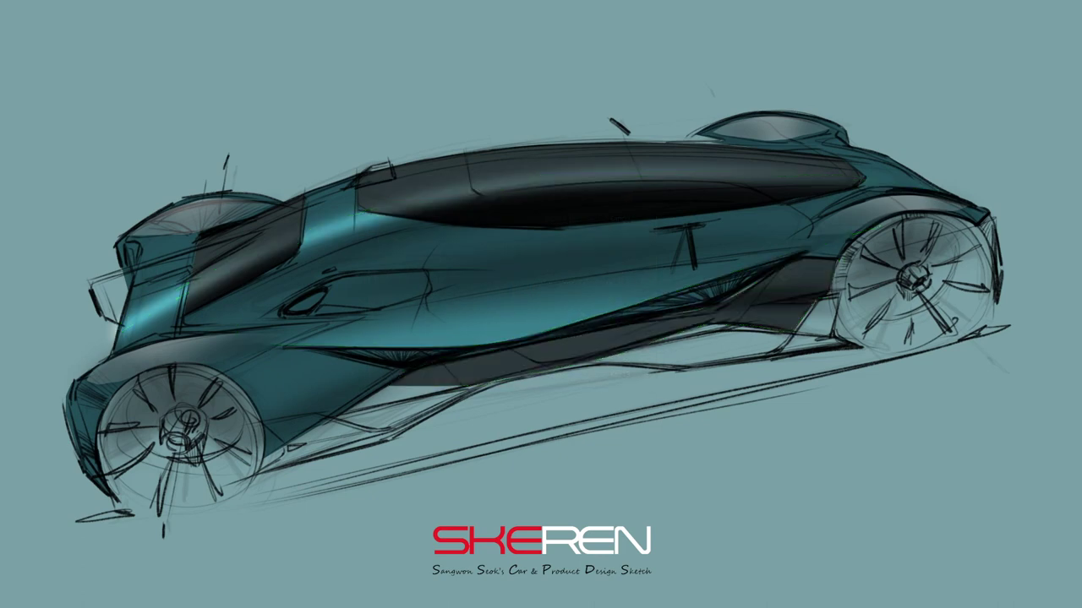
# Trace a pen outline of the side sill running between the wheels
pyautogui.moveTo(311, 414); pyautogui.dragTo(324, 417)
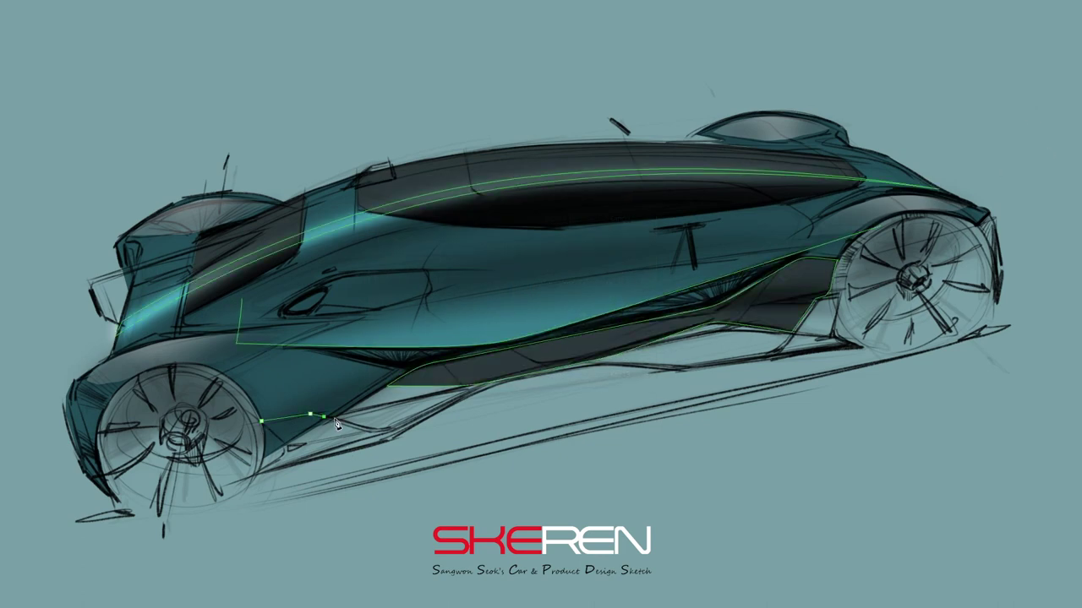
pyautogui.click(397, 382)
pyautogui.click(721, 313)
pyautogui.moveTo(691, 369); pyautogui.dragTo(594, 365)
pyautogui.click(256, 478)
pyautogui.click(285, 452)
pyautogui.click(261, 420)
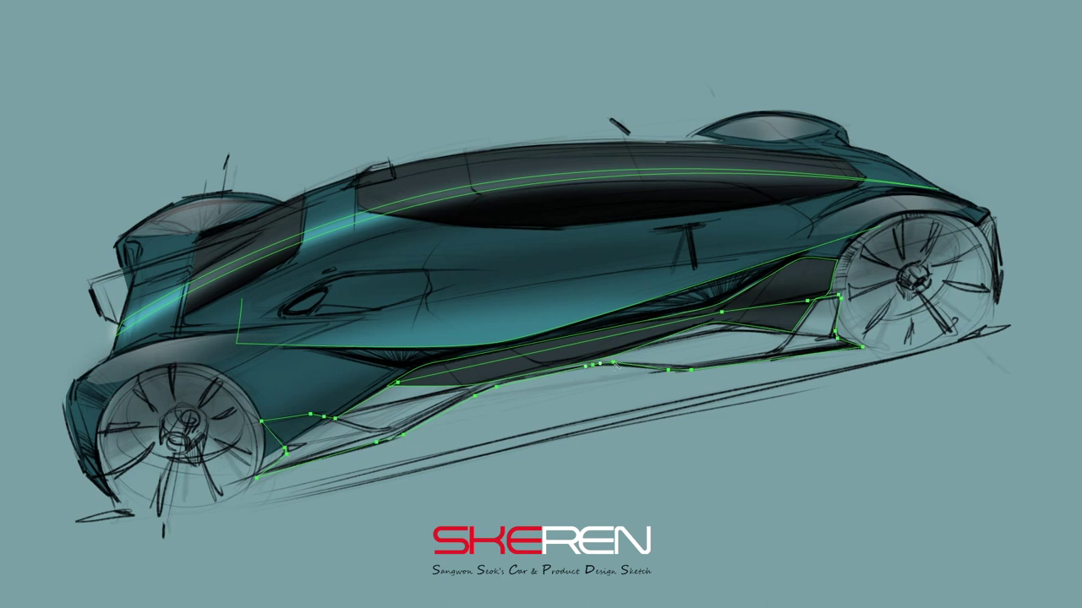
# Adjust the sill outline's corners and fill its selection bright yellow
pyautogui.moveTo(409, 433); pyautogui.dragTo(379, 445)
pyautogui.moveTo(261, 420)
pyautogui.mouseDown()
pyautogui.moveTo(251, 421)
pyautogui.moveTo(326, 416)
pyautogui.mouseUp()
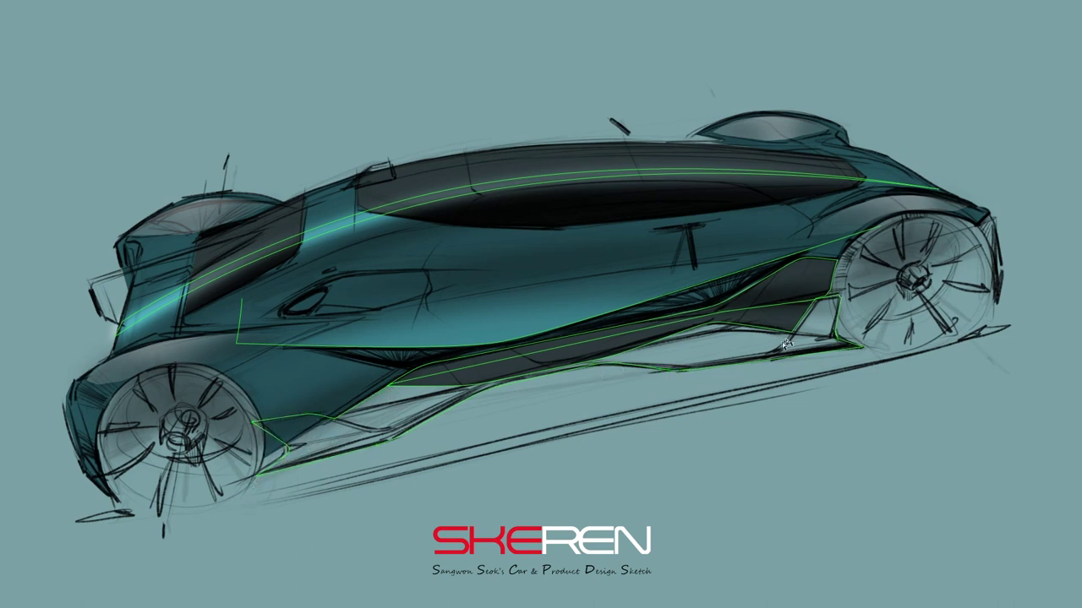
pyautogui.moveTo(836, 337); pyautogui.dragTo(862, 350)
pyautogui.hotkey('ctrl', 'Return')
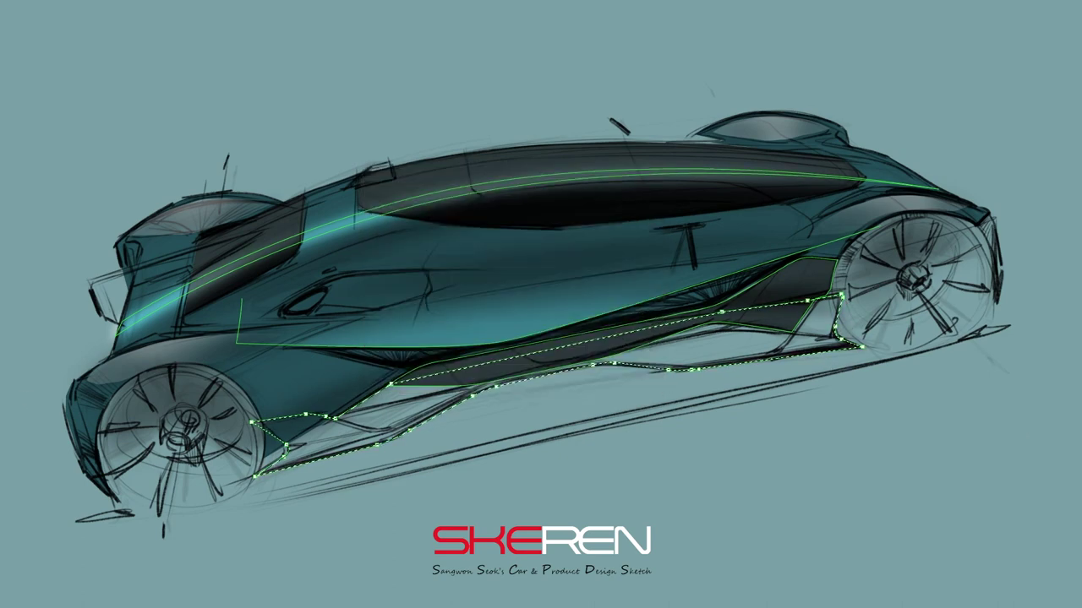
pyautogui.hotkey('alt', 'BackSpace')
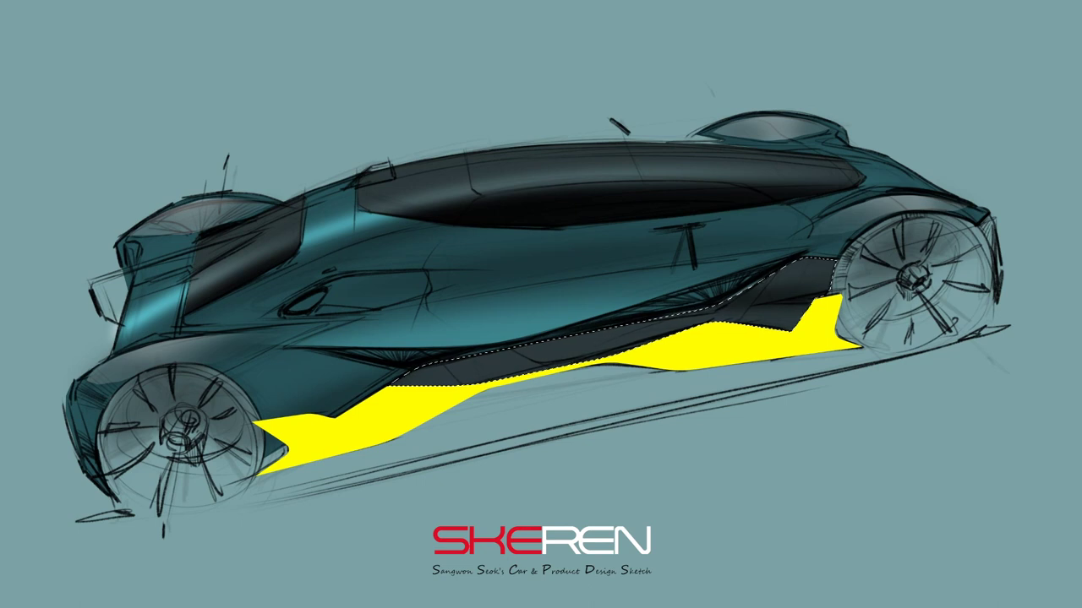
# Rotate the left wheel ellipse path about 7.5° and enlarge it to fit the wheel
pyautogui.hotkey('ctrl', 'd')
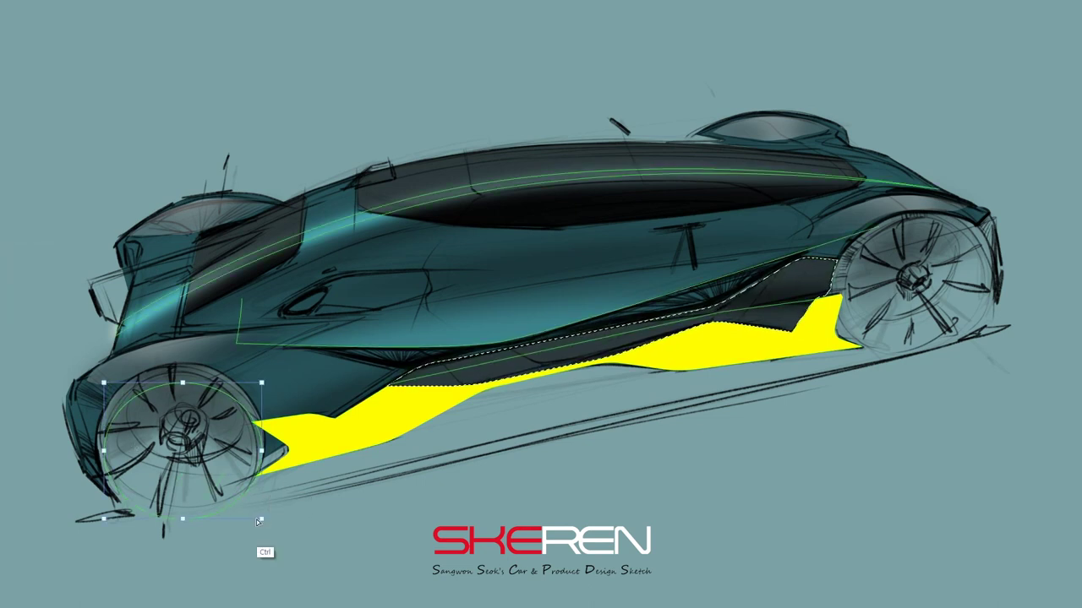
pyautogui.click(264, 387)
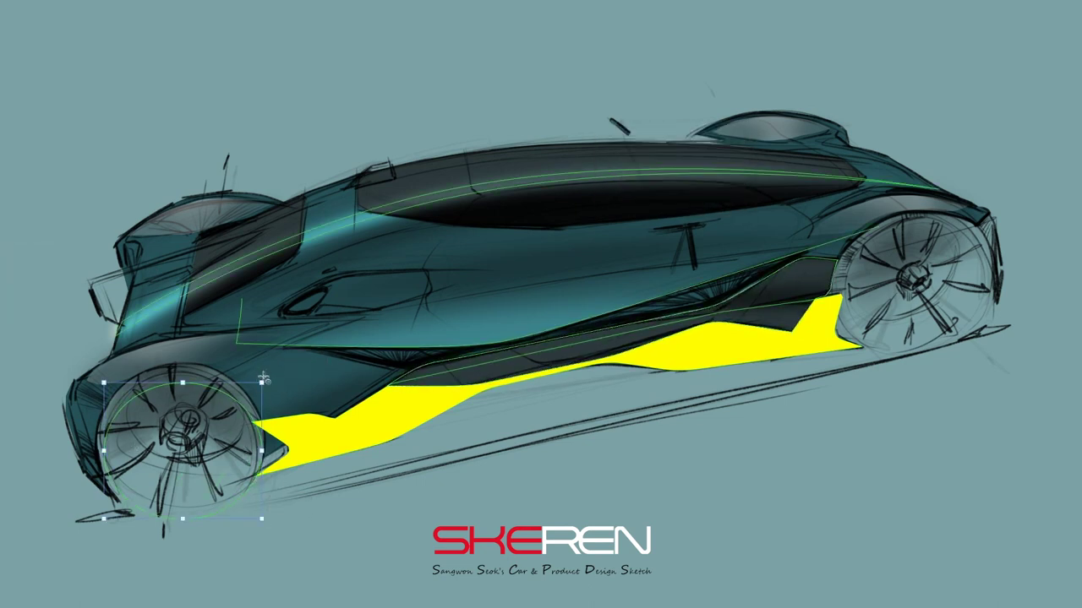
pyautogui.press('Escape')
pyautogui.moveTo(265, 522); pyautogui.dragTo(262, 531)
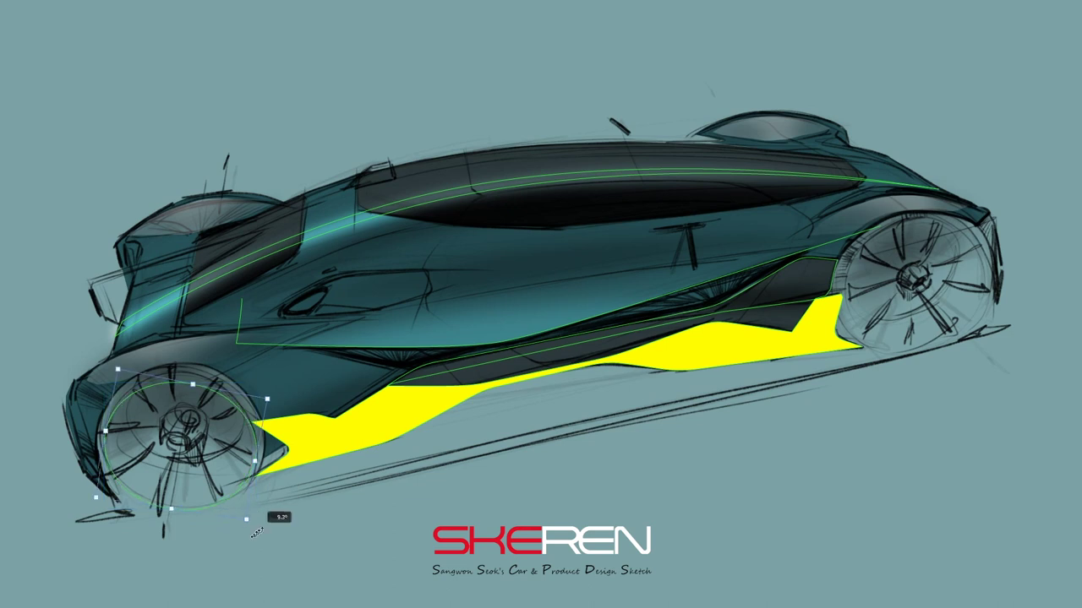
pyautogui.moveTo(190, 381); pyautogui.dragTo(189, 365)
pyautogui.moveTo(170, 509); pyautogui.dragTo(166, 513)
pyautogui.press('Return')
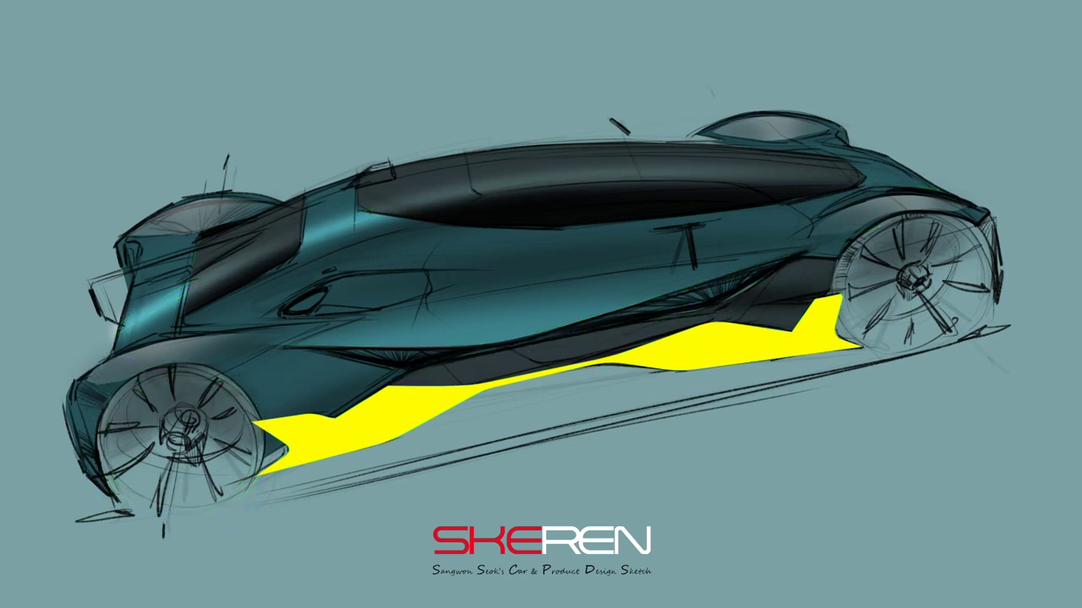
# Select the left wheel ellipse and airbrush its inside nearly black
pyautogui.hotkey('ctrl', 'Return')
pyautogui.hotkey('ctrl', 'shift', 'h')
pyautogui.moveTo(245, 473); pyautogui.dragTo(126, 397)
pyautogui.moveTo(228, 456)
pyautogui.mouseDown()
pyautogui.moveTo(148, 364)
pyautogui.moveTo(245, 465)
pyautogui.mouseUp()
pyautogui.moveTo(127, 388)
pyautogui.mouseDown()
pyautogui.moveTo(253, 482)
pyautogui.moveTo(169, 355)
pyautogui.mouseUp()
pyautogui.hotkey('ctrl', 'shift', 'h')
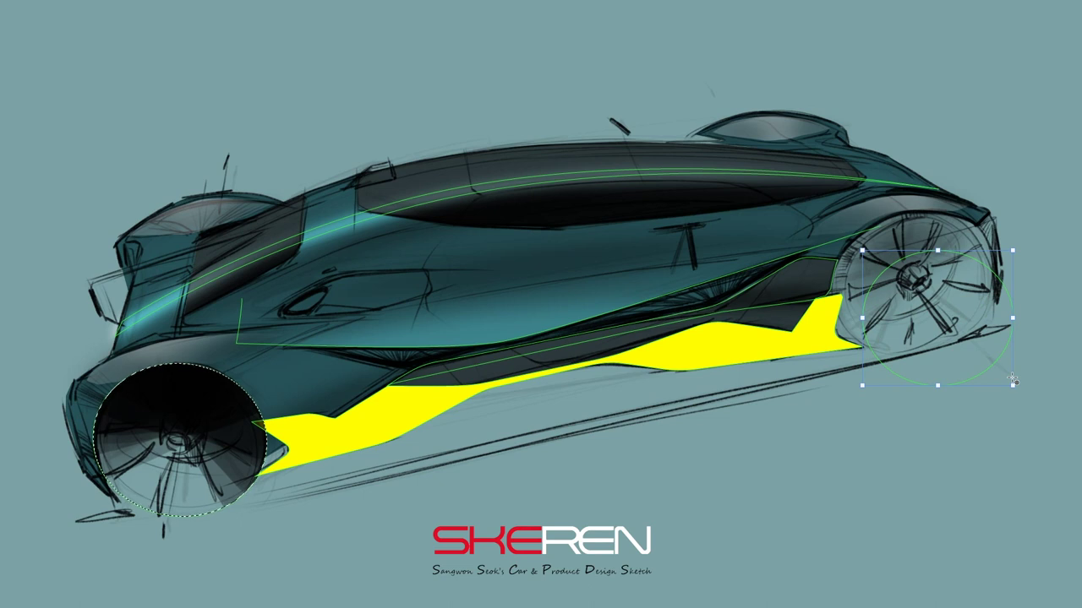
# Fit an ellipse to the right wheel, select it and paint it dark
pyautogui.moveTo(1018, 393)
pyautogui.mouseDown()
pyautogui.moveTo(1035, 363)
pyautogui.moveTo(984, 359)
pyautogui.mouseUp()
pyautogui.moveTo(863, 334); pyautogui.dragTo(838, 324)
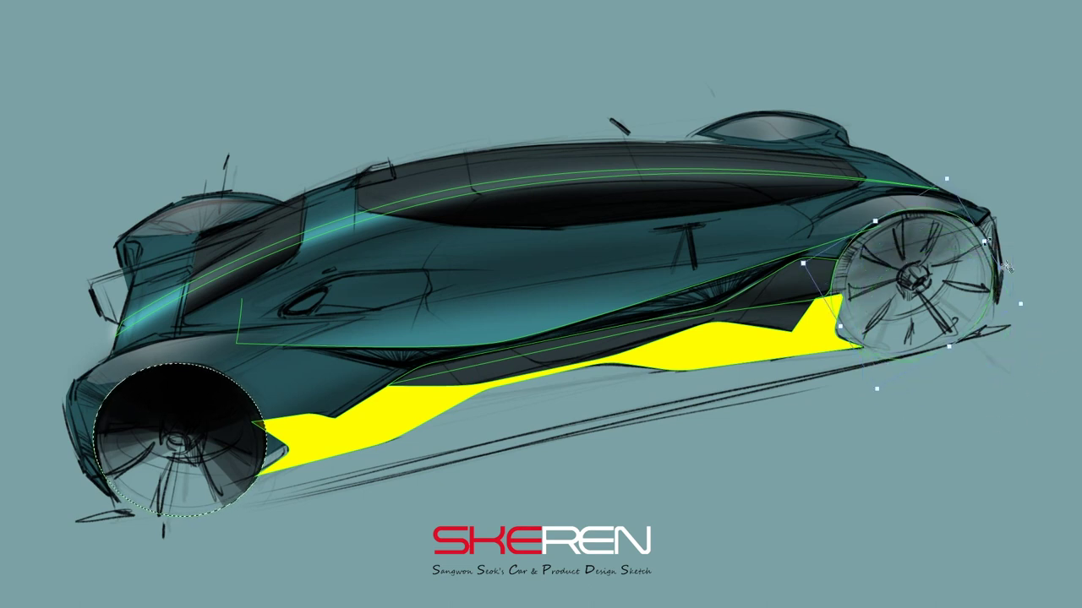
pyautogui.press('Return')
pyautogui.hotkey('ctrl', 'Return')
pyautogui.moveTo(915, 196)
pyautogui.mouseDown()
pyautogui.moveTo(797, 241)
pyautogui.moveTo(912, 239)
pyautogui.moveTo(942, 223)
pyautogui.mouseUp()
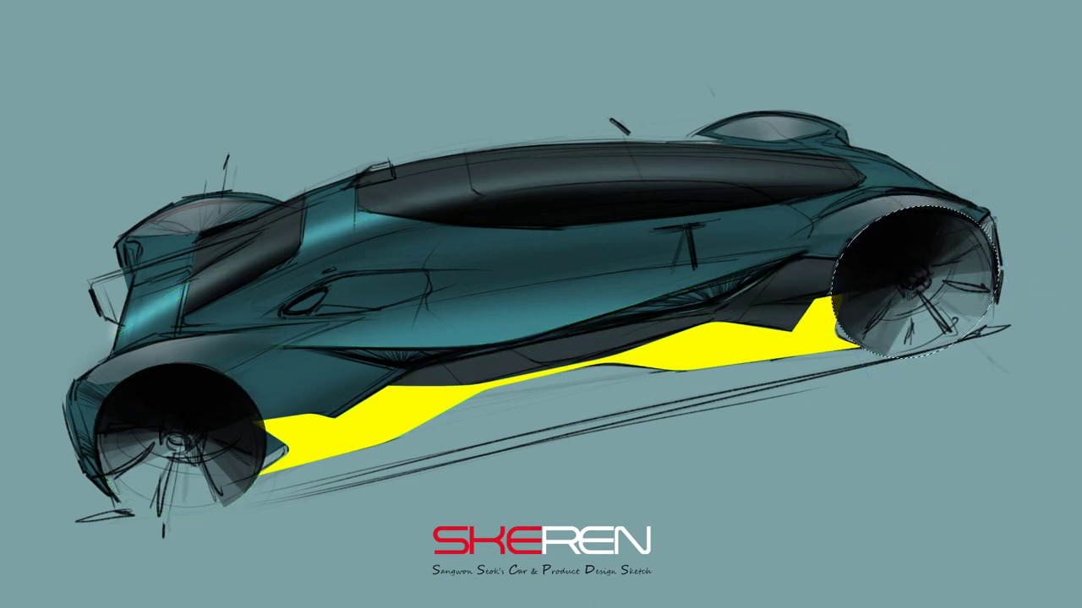
# Lasso the car's left-end upper corner and fill it with a light grey gradient
pyautogui.hotkey('ctrl', 'd')
pyautogui.moveTo(96, 289); pyautogui.dragTo(181, 281)
pyautogui.moveTo(269, 239); pyautogui.dragTo(108, 319)
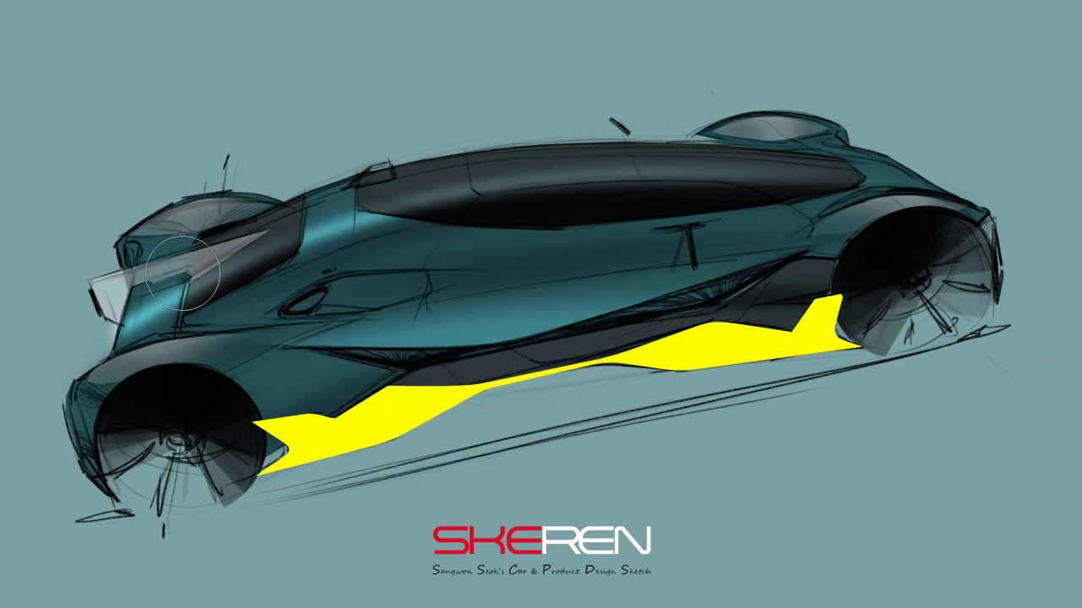
# Stroke a thin white highlight along the left-end upper edge and change the brush preset
pyautogui.moveTo(264, 230); pyautogui.dragTo(91, 281)
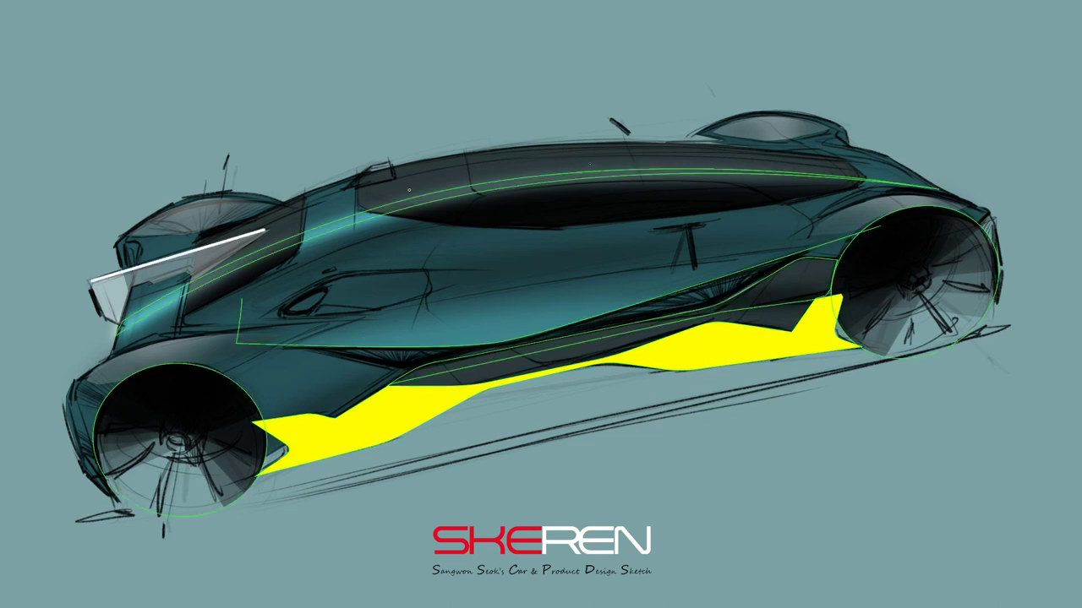
pyautogui.moveTo(238, 341); pyautogui.dragTo(241, 299)
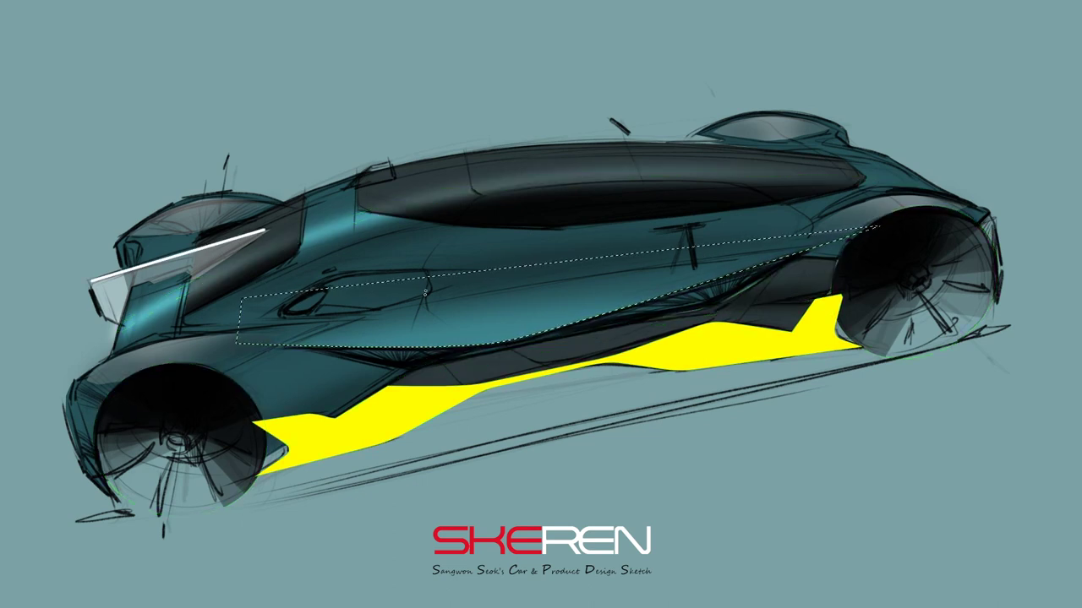
pyautogui.rightClick(747, 233)
pyautogui.click(954, 433)
pyautogui.press('Return')
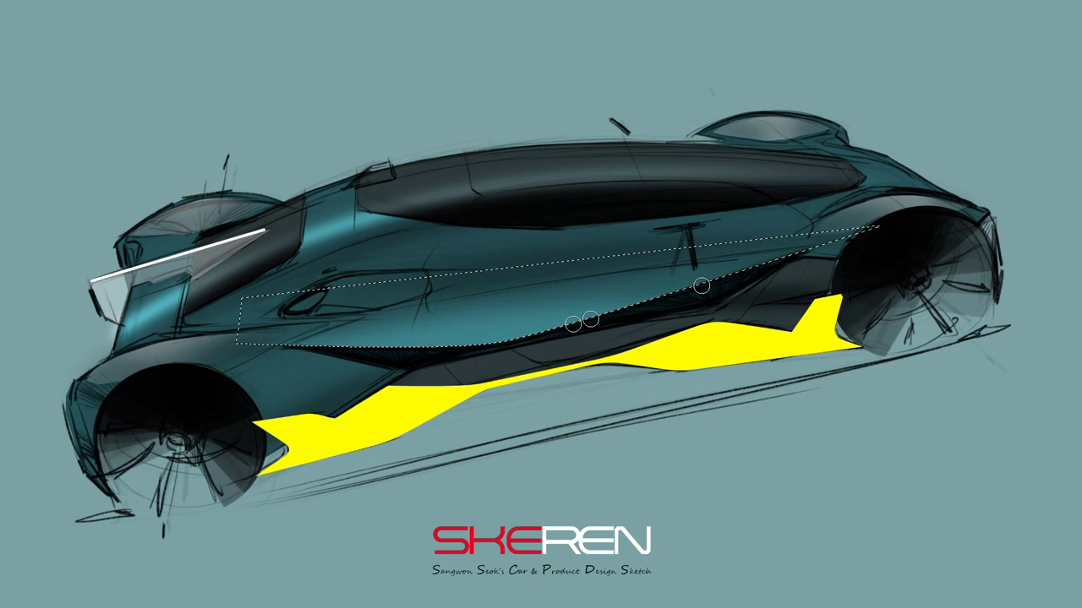
pyautogui.hotkey('ctrl', 'd')
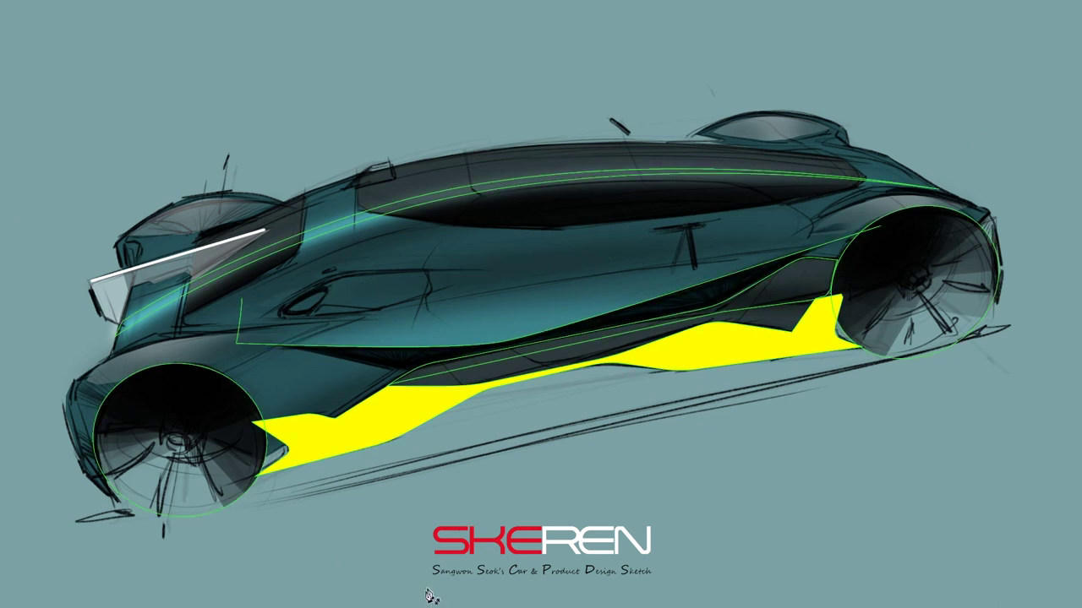
pyautogui.click(848, 304)
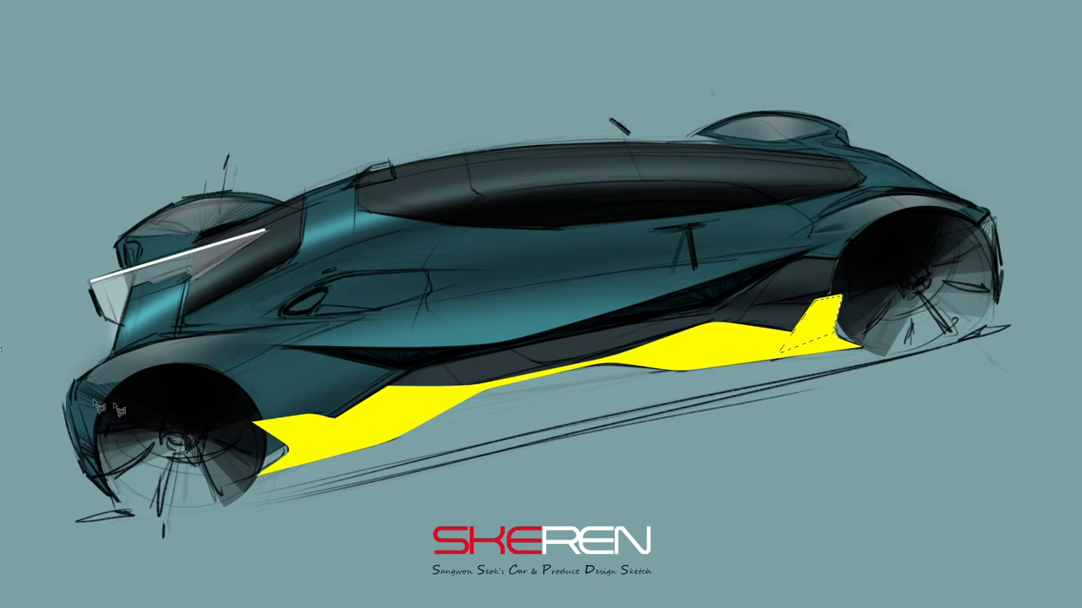
# Fill the right and left fins with a darker yellow
pyautogui.click(503, 224)
pyautogui.click(623, 196)
pyautogui.hotkey('alt', 'BackSpace')
pyautogui.moveTo(253, 421); pyautogui.dragTo(288, 452)
pyautogui.hotkey('alt', 'BackSpace')
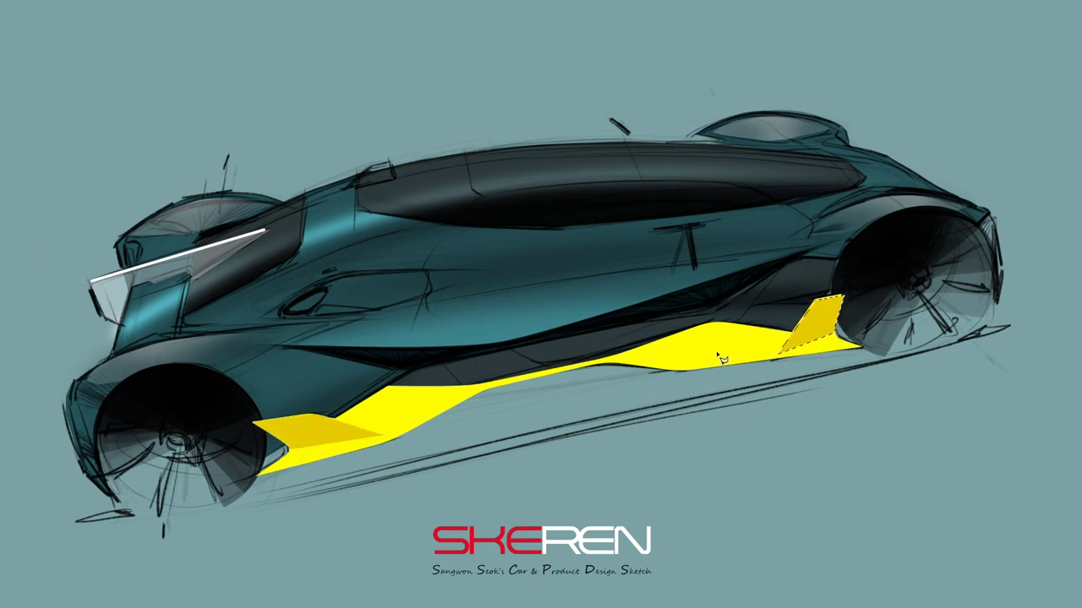
# Fill the loaded sill selection with a chosen colour and dismiss Levels unchanged
pyautogui.hotkey('ctrl', 'Return')
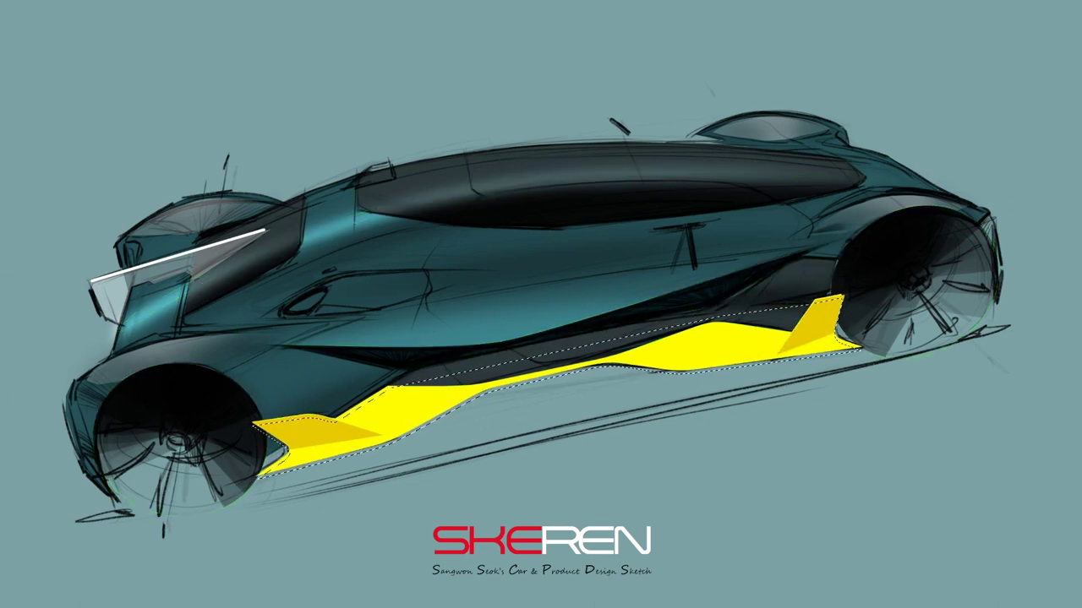
pyautogui.click(623, 194)
pyautogui.hotkey('alt', 'BackSpace')
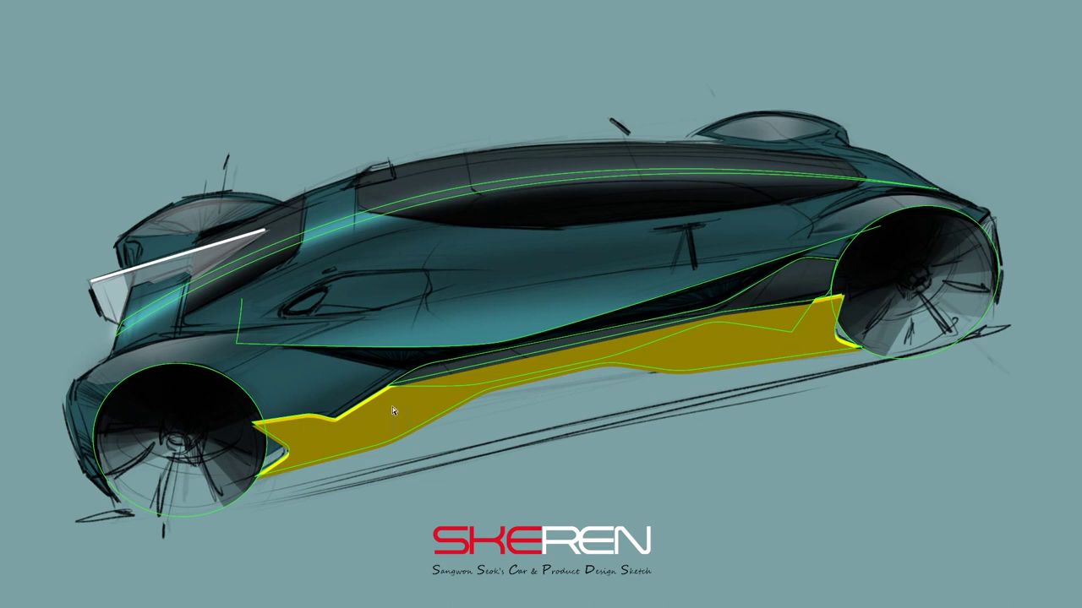
pyautogui.hotkey('ctrl', 'l')
pyautogui.moveTo(879, 526); pyautogui.dragTo(904, 526)
# Reload the sill selection, set a new paint colour and brush, then deselect
pyautogui.click(1065, 439)
pyautogui.hotkey('ctrl', 'Return')
pyautogui.press('Return')
pyautogui.rightClick(752, 313)
pyautogui.press('Escape')
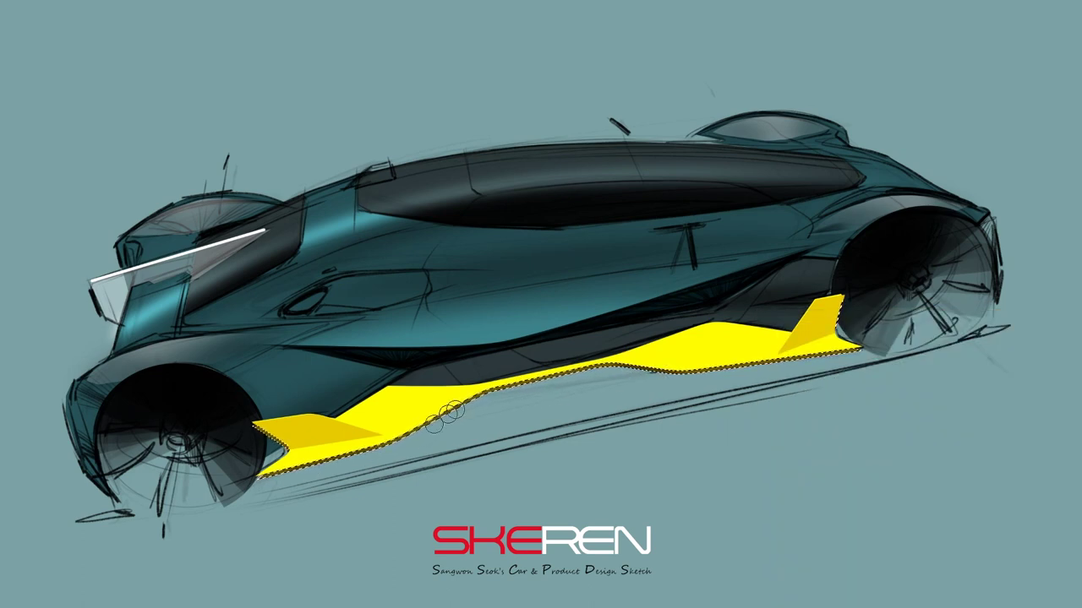
pyautogui.hotkey('ctrl', 'd')
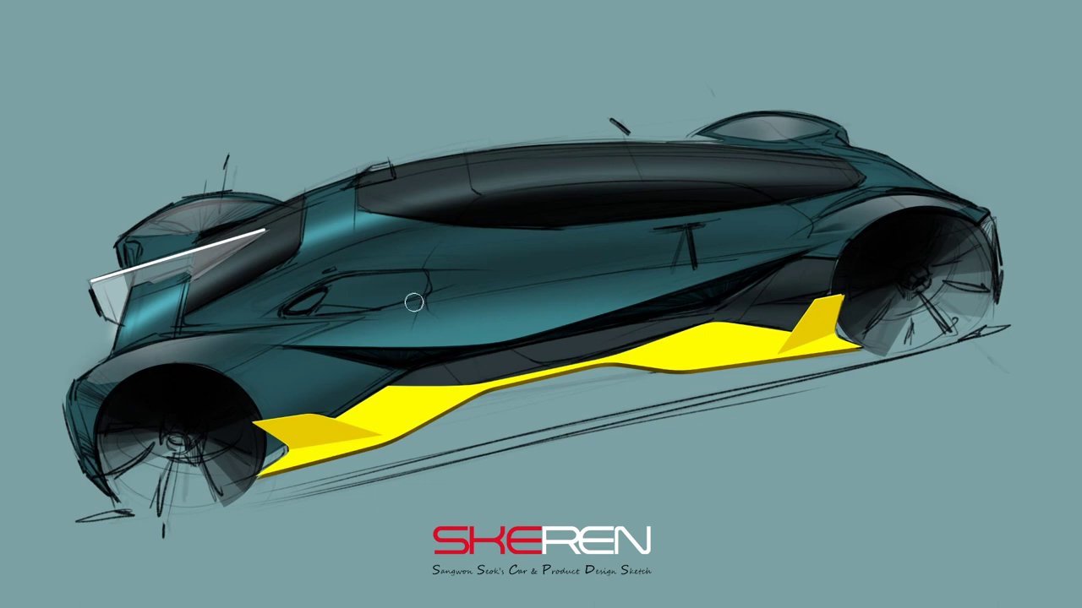
# Darken the top of the left wheel arch with a brush
pyautogui.click(623, 195)
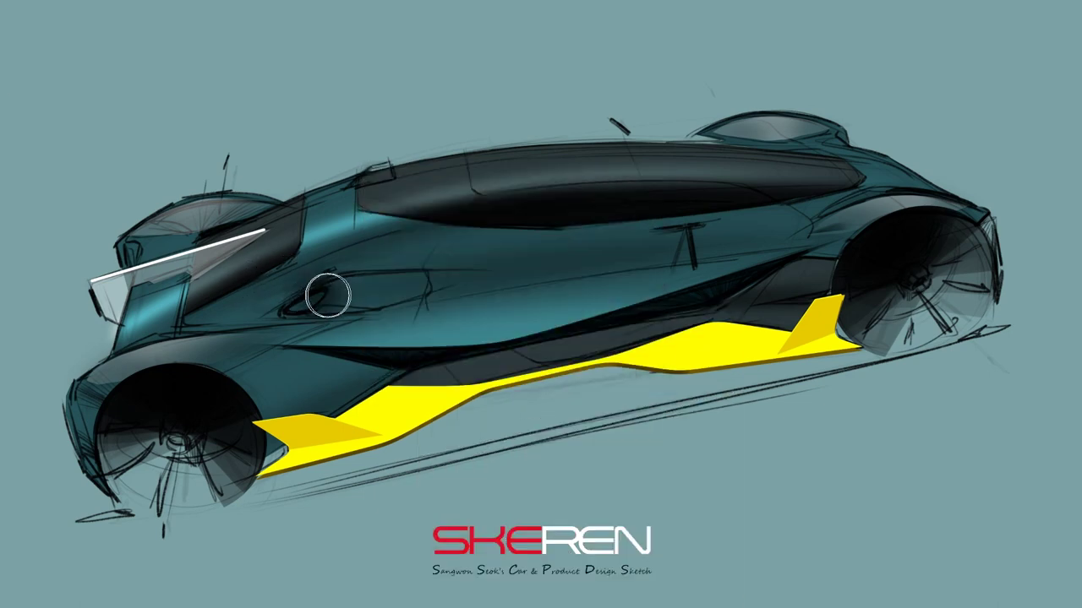
pyautogui.rightClick(429, 263)
pyautogui.press('Escape')
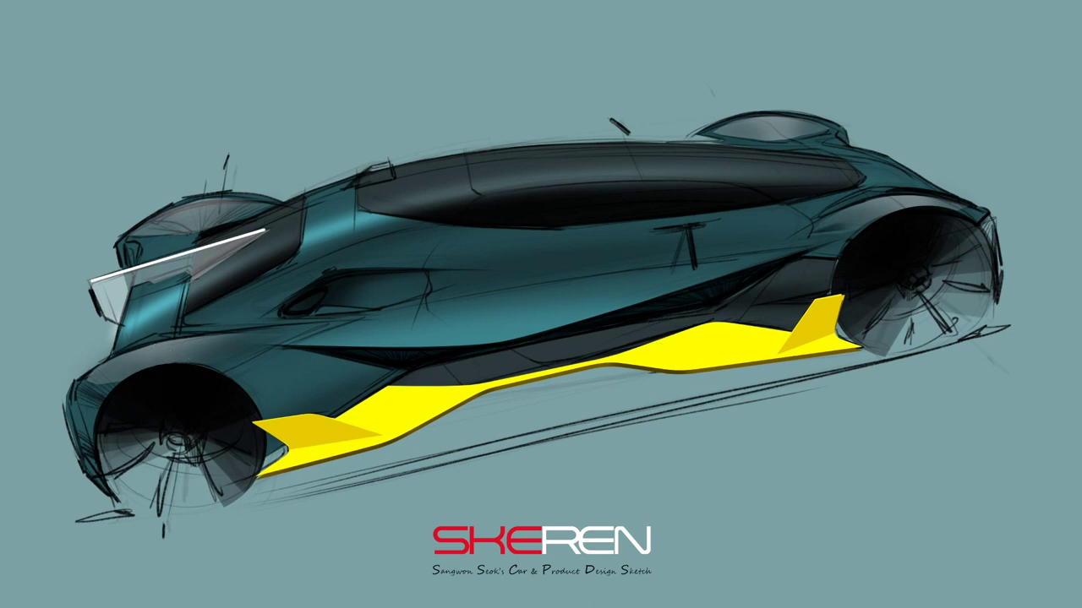
pyautogui.moveTo(93, 381); pyautogui.dragTo(245, 365)
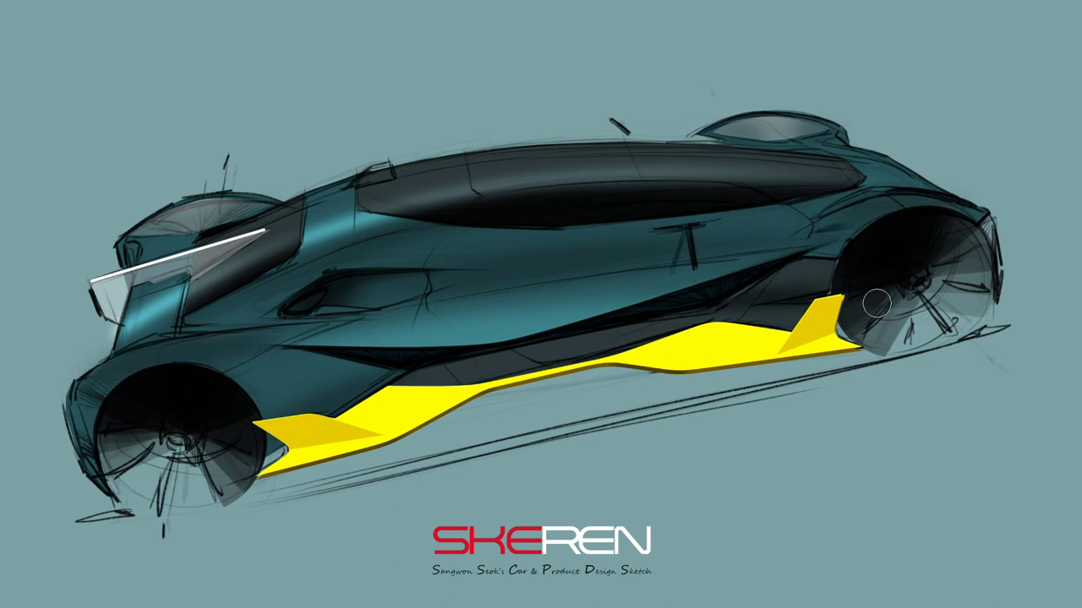
# Outline the small triangle on the side intake and fill it dark
pyautogui.moveTo(315, 304); pyautogui.dragTo(297, 320)
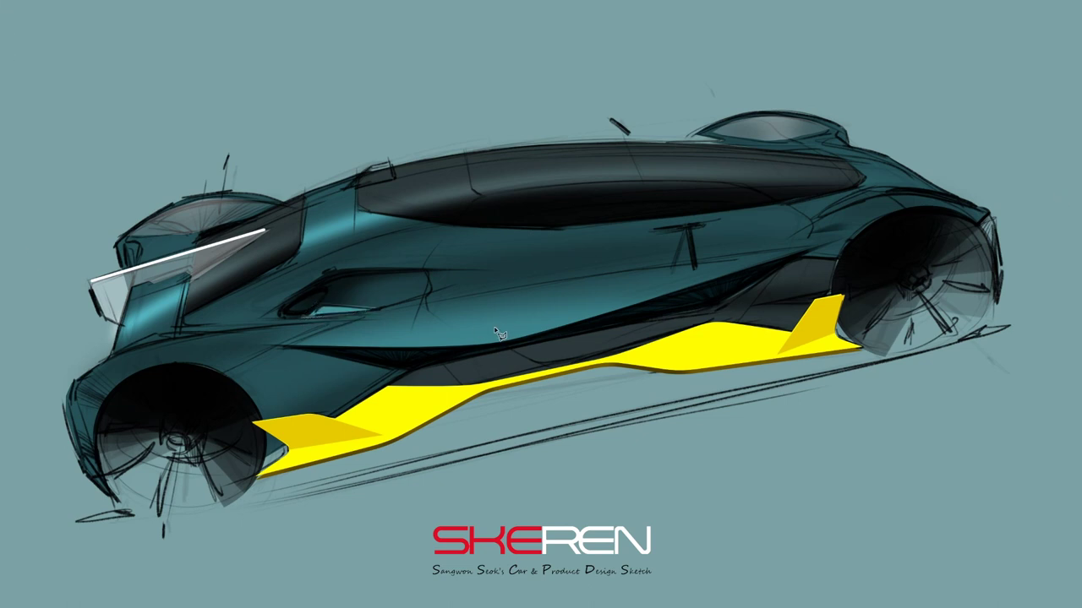
pyautogui.press('b')
pyautogui.click(264, 232)
pyautogui.click(195, 290)
pyautogui.hotkey('alt', 'BackSpace')
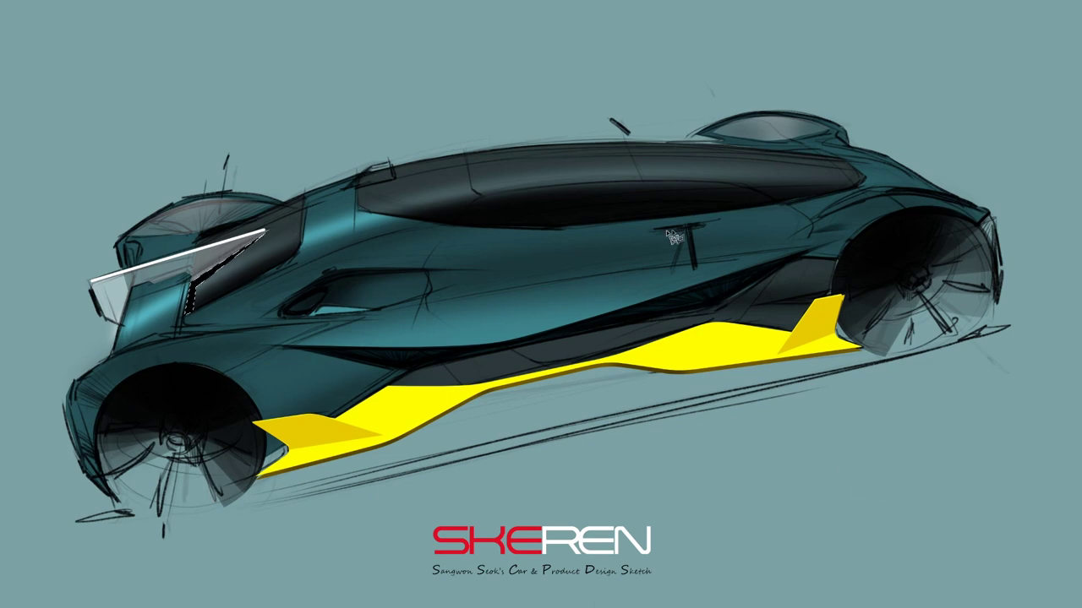
# Paint a light highlight along the rear roof edge with a tiny brush
pyautogui.rightClick(461, 255)
pyautogui.click(686, 226)
pyautogui.moveTo(342, 187); pyautogui.dragTo(393, 166)
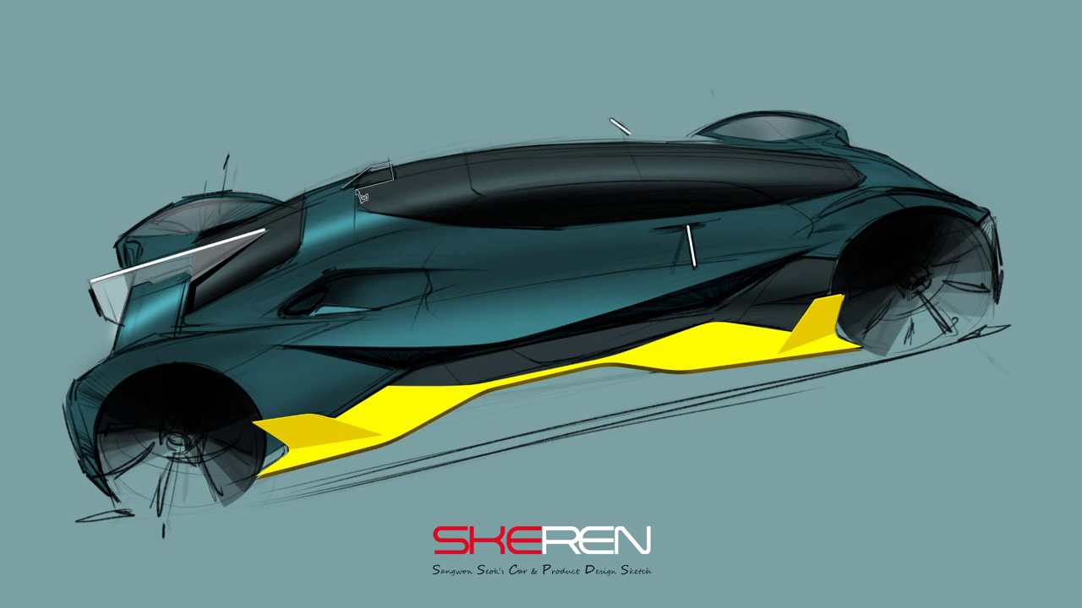
# Fill the roof piece and the intake badge solid dark grey
pyautogui.click(629, 198)
pyautogui.hotkey('alt', 'BackSpace')
pyautogui.hotkey('ctrl', 'd')
pyautogui.hotkey('alt', 'BackSpace')
pyautogui.moveTo(292, 311)
pyautogui.mouseDown()
pyautogui.moveTo(329, 282)
pyautogui.moveTo(298, 300)
pyautogui.mouseUp()
pyautogui.hotkey('ctrl', 'd')
# Lasso thin strips along the rear haunch, front fender, canopy edge and side intake
pyautogui.moveTo(904, 187); pyautogui.dragTo(817, 213)
pyautogui.moveTo(224, 329); pyautogui.dragTo(101, 363)
pyautogui.moveTo(740, 148)
pyautogui.mouseDown()
pyautogui.moveTo(843, 146)
pyautogui.moveTo(710, 136)
pyautogui.mouseUp()
pyautogui.moveTo(376, 306)
pyautogui.mouseDown()
pyautogui.moveTo(328, 311)
pyautogui.moveTo(376, 306)
pyautogui.mouseUp()
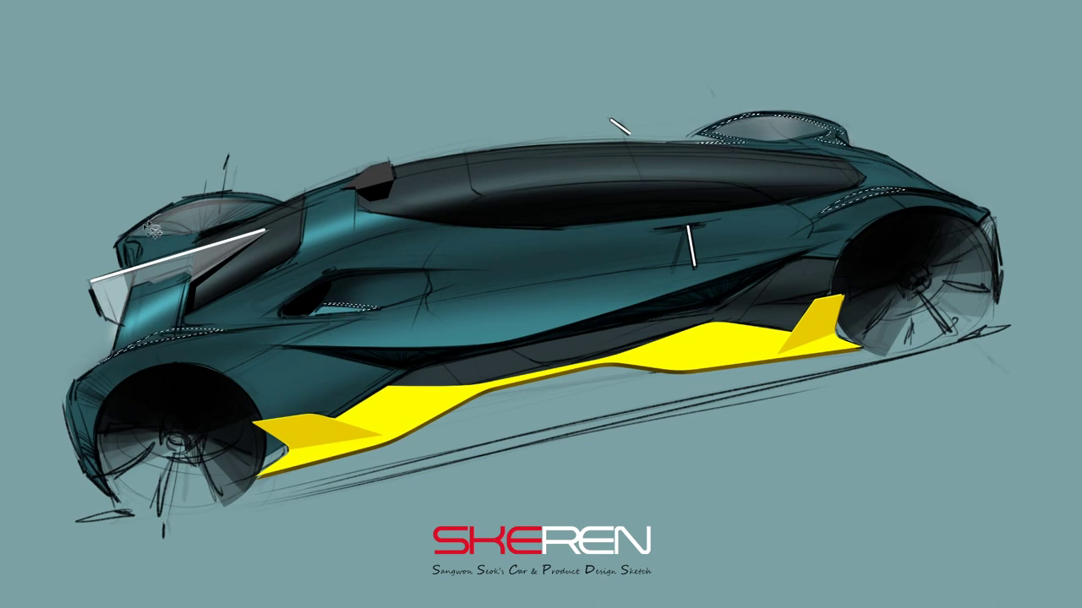
pyautogui.moveTo(161, 221); pyautogui.dragTo(287, 203)
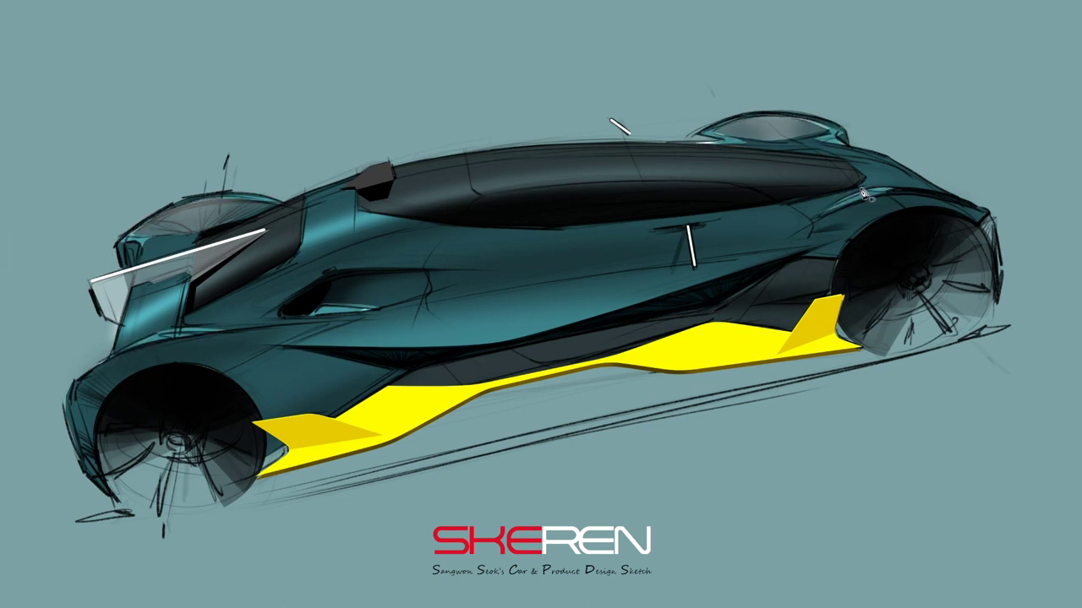
# Begin placing pen anchors along the canopy's lower edge
pyautogui.click(444, 228)
pyautogui.click(564, 230)
pyautogui.click(788, 203)
# Finish and smooth the pen path along the canopy's lower edge
pyautogui.click(857, 188)
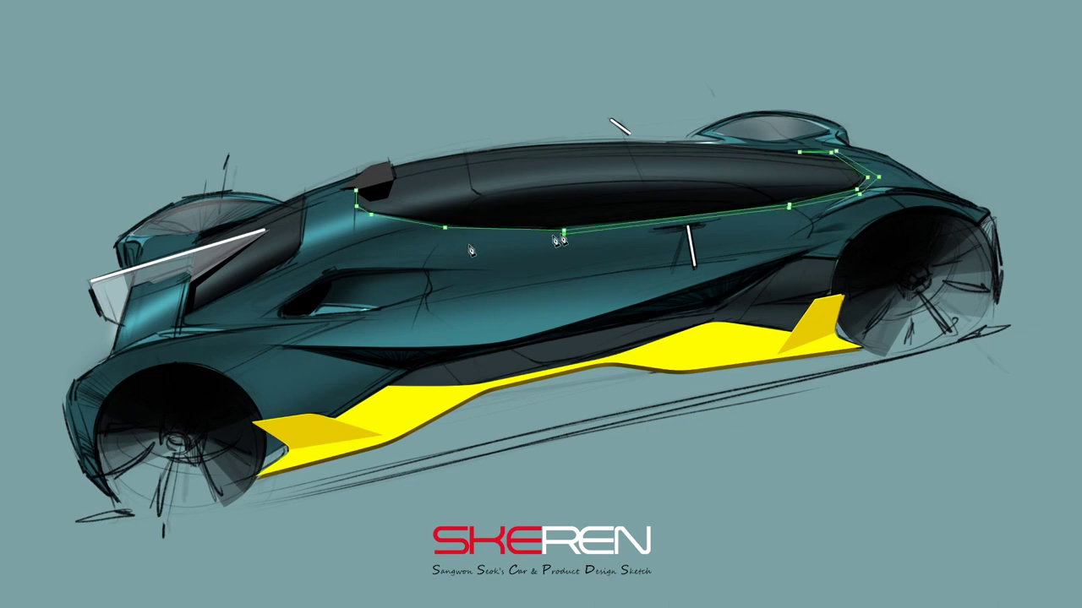
pyautogui.hotkey('ctrl', '+')
pyautogui.click(358, 237)
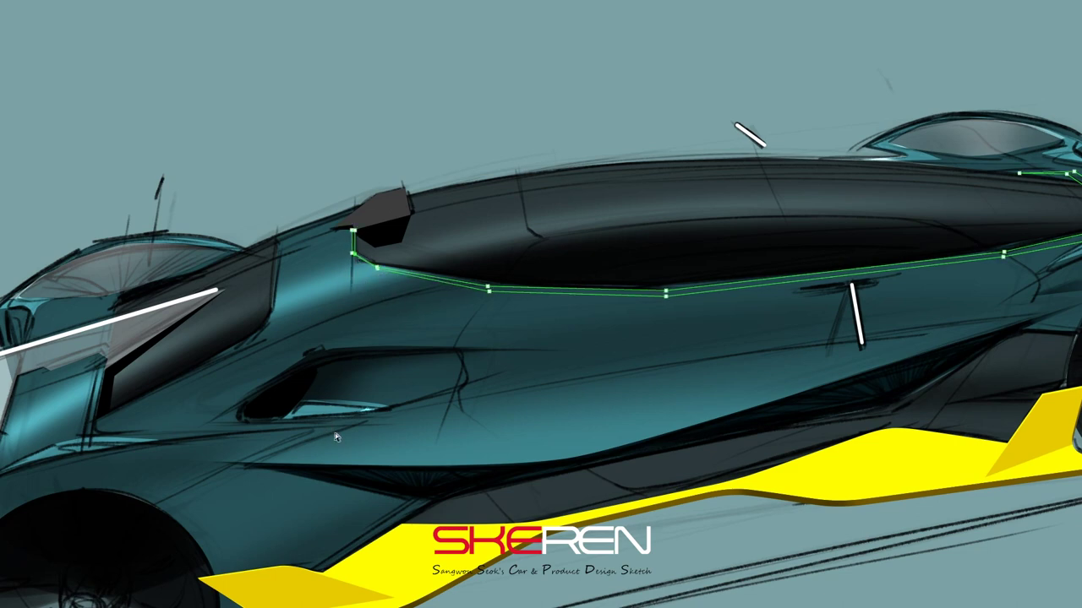
pyautogui.moveTo(488, 289); pyautogui.dragTo(502, 289)
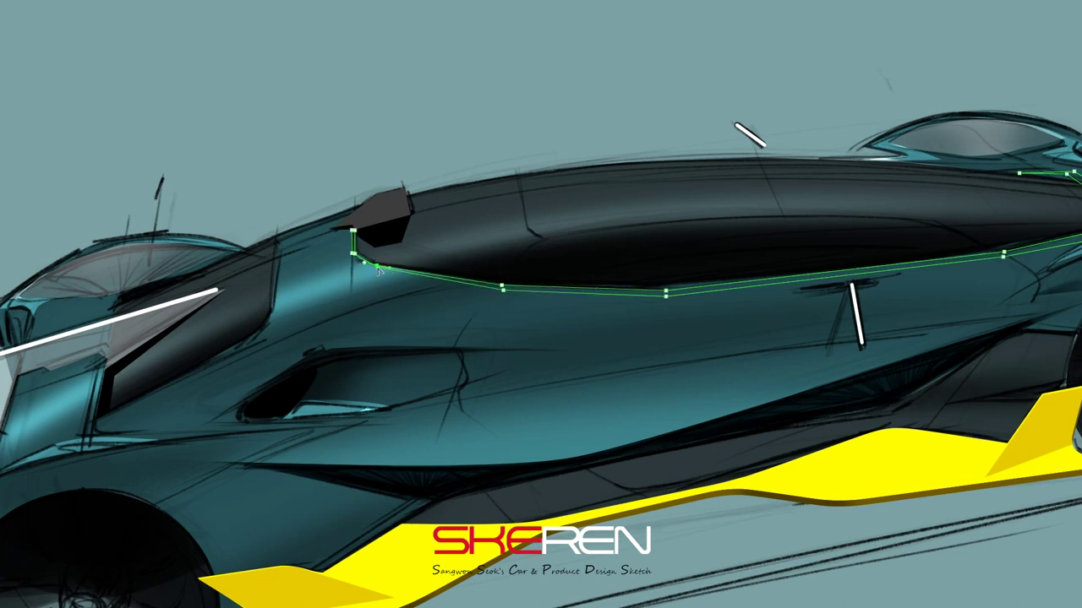
pyautogui.click(364, 264)
pyautogui.moveTo(507, 290); pyautogui.dragTo(500, 304)
pyautogui.moveTo(715, 289); pyautogui.dragTo(714, 292)
pyautogui.click(1005, 253)
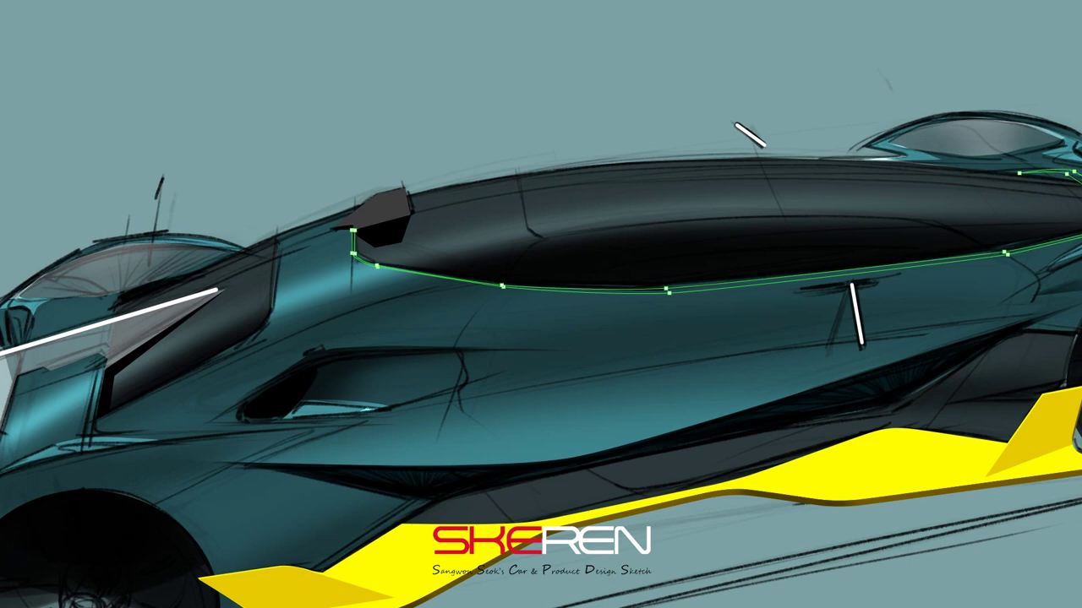
pyautogui.click(1013, 258)
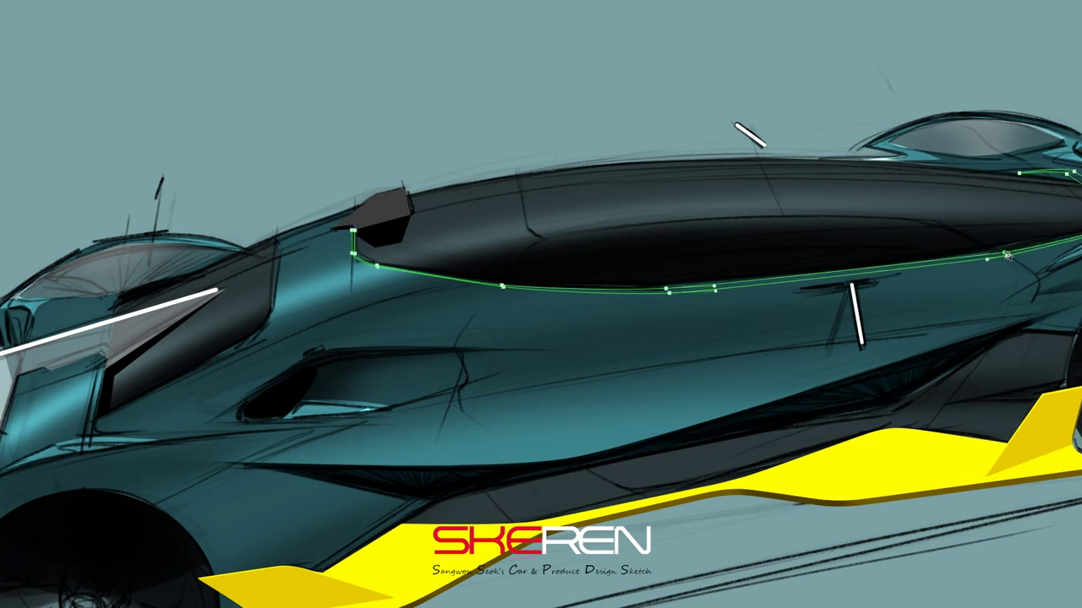
pyautogui.click(977, 269)
# Load the canopy path as a selection and fill the strip light cyan
pyautogui.hotkey('ctrl', 'Return')
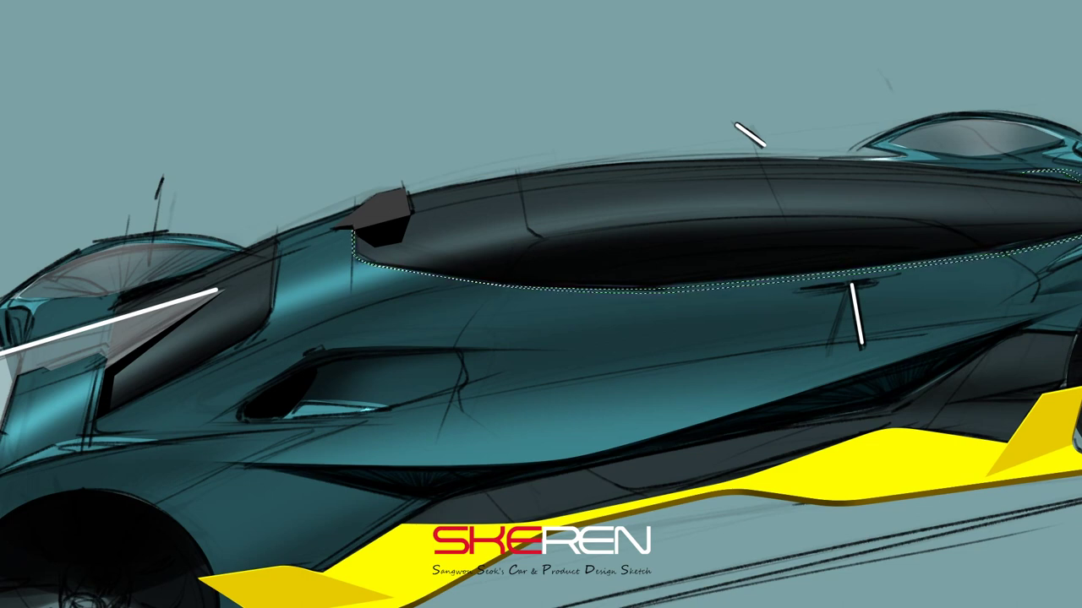
pyautogui.click(623, 200)
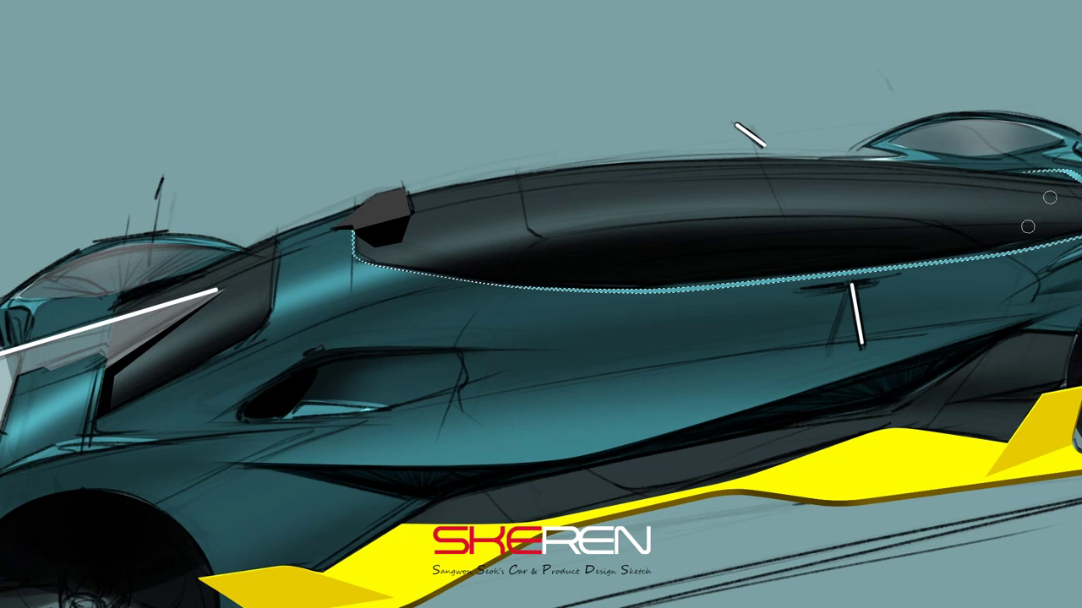
pyautogui.hotkey('ctrl', 'd')
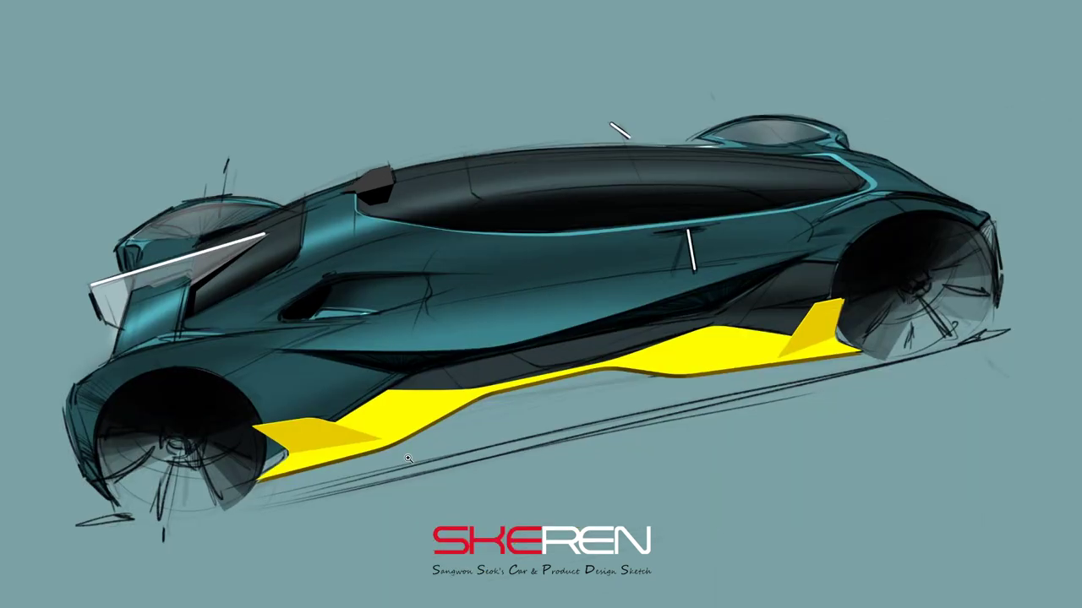
pyautogui.press('F5')
pyautogui.press('F5')
pyautogui.click(286, 321)
# Select the side intake area and airbrush soft bright teal highlights on the body and front wheel arch
pyautogui.click(378, 317)
pyautogui.click(525, 283)
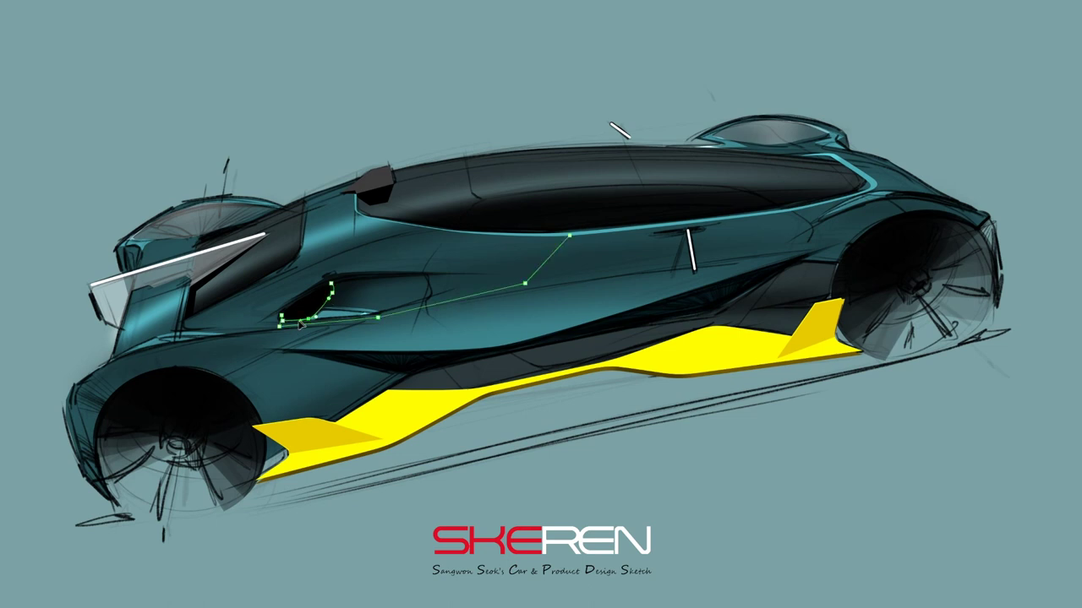
pyautogui.press('ctrl')
pyautogui.hotkey('ctrl', 'Return')
pyautogui.rightClick(427, 385)
pyautogui.press('Escape')
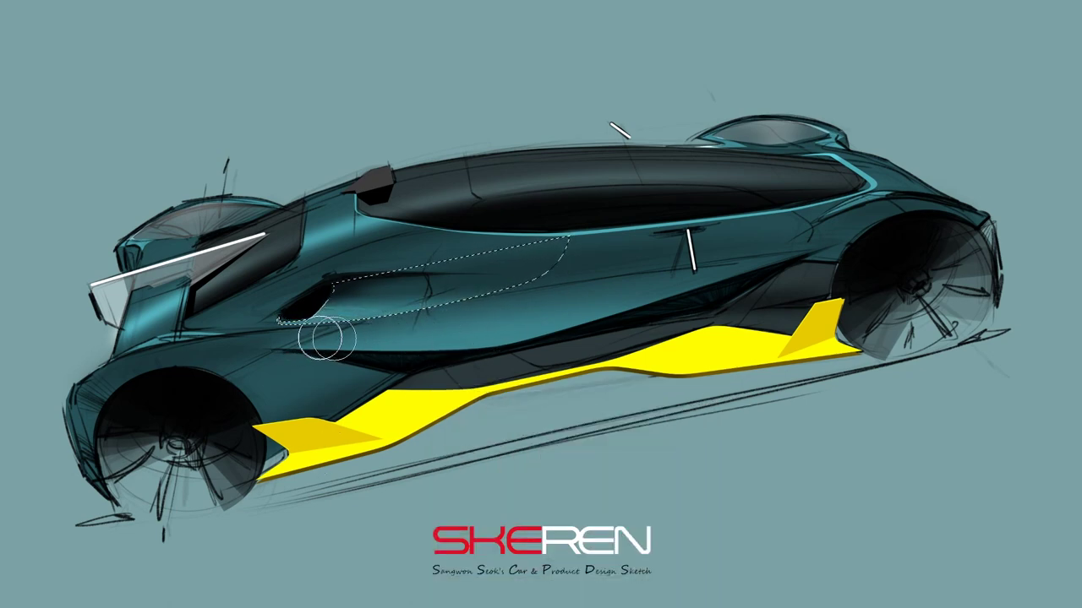
pyautogui.press('Return')
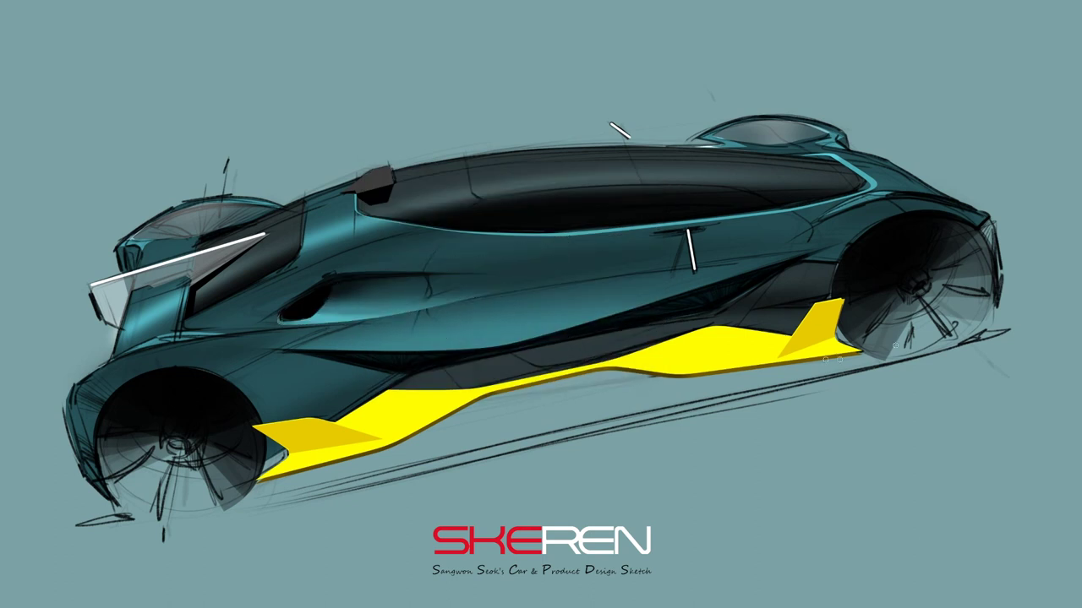
pyautogui.moveTo(323, 391); pyautogui.dragTo(208, 432)
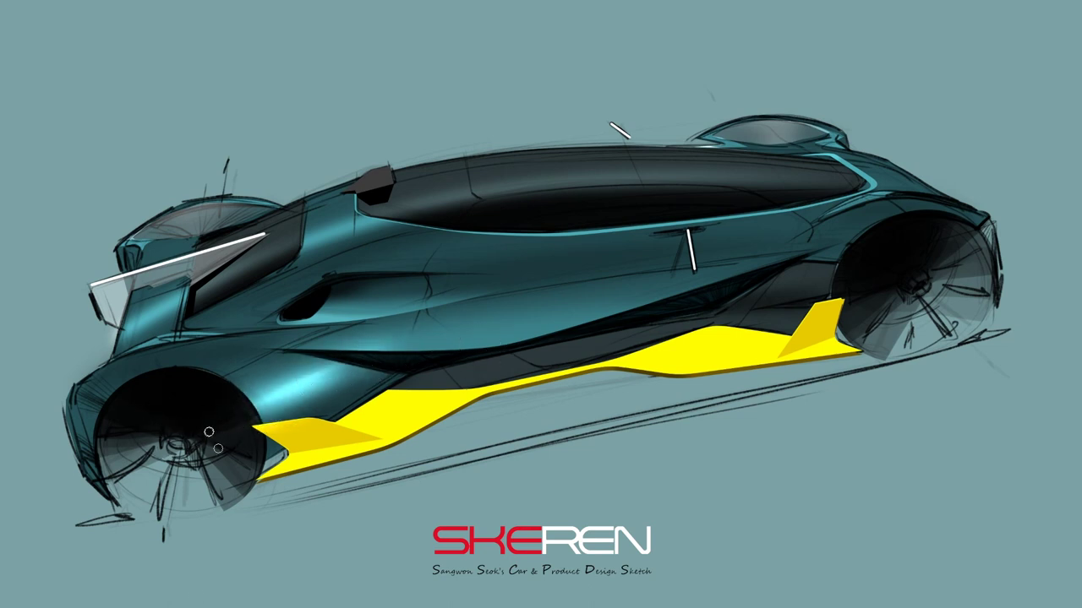
pyautogui.moveTo(160, 431); pyautogui.dragTo(238, 425)
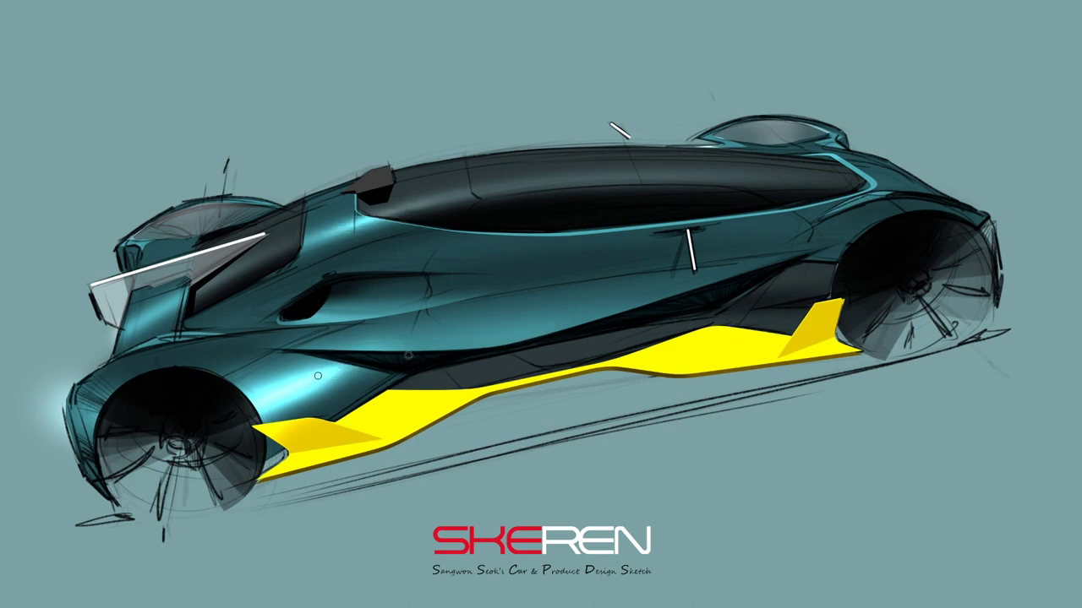
pyautogui.moveTo(854, 287); pyautogui.dragTo(781, 279)
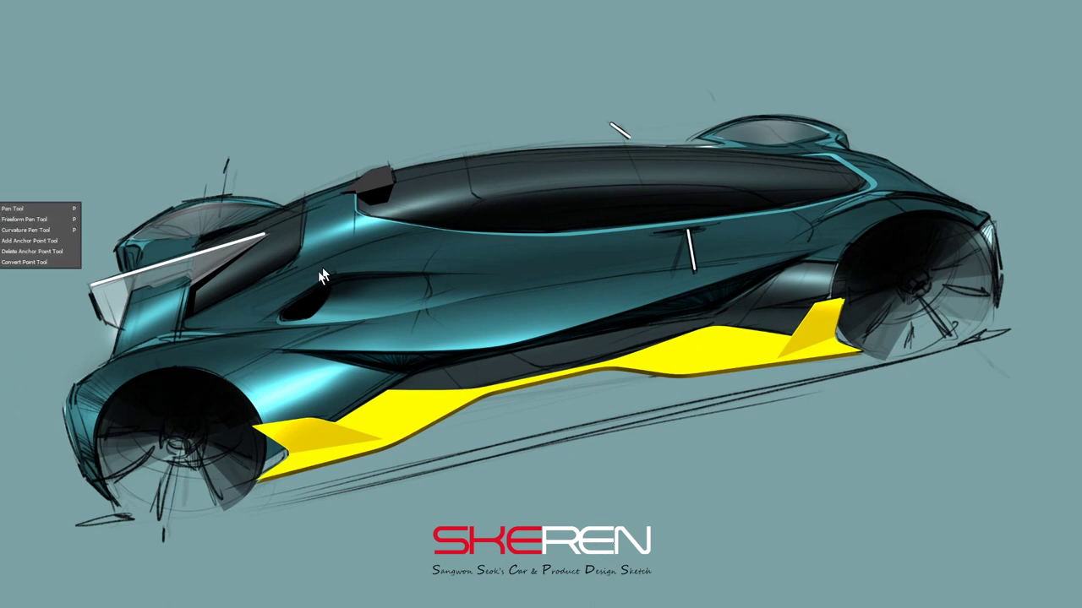
# Draw a pen path outlining the upper body and roof
pyautogui.click(279, 321)
pyautogui.click(184, 297)
pyautogui.click(198, 245)
pyautogui.click(406, 167)
pyautogui.click(849, 159)
pyautogui.click(874, 254)
pyautogui.moveTo(413, 168)
pyautogui.mouseDown()
pyautogui.moveTo(429, 202)
pyautogui.moveTo(473, 154)
pyautogui.mouseUp()
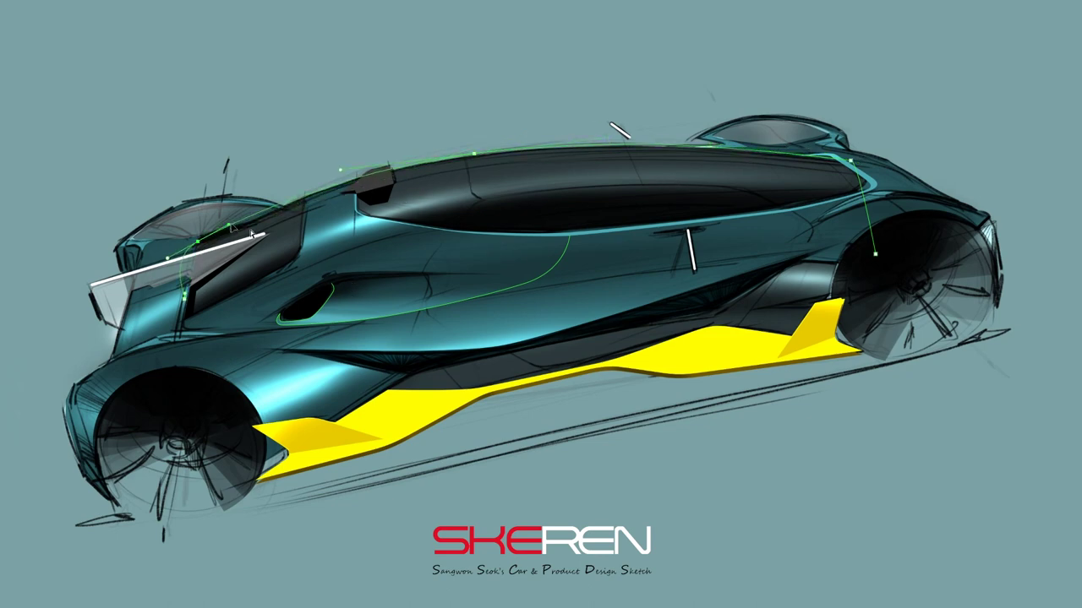
# Convert the path to a selection, distort it to fit the roof, and shade it dark
pyautogui.hotkey('ctrl', 'Return')
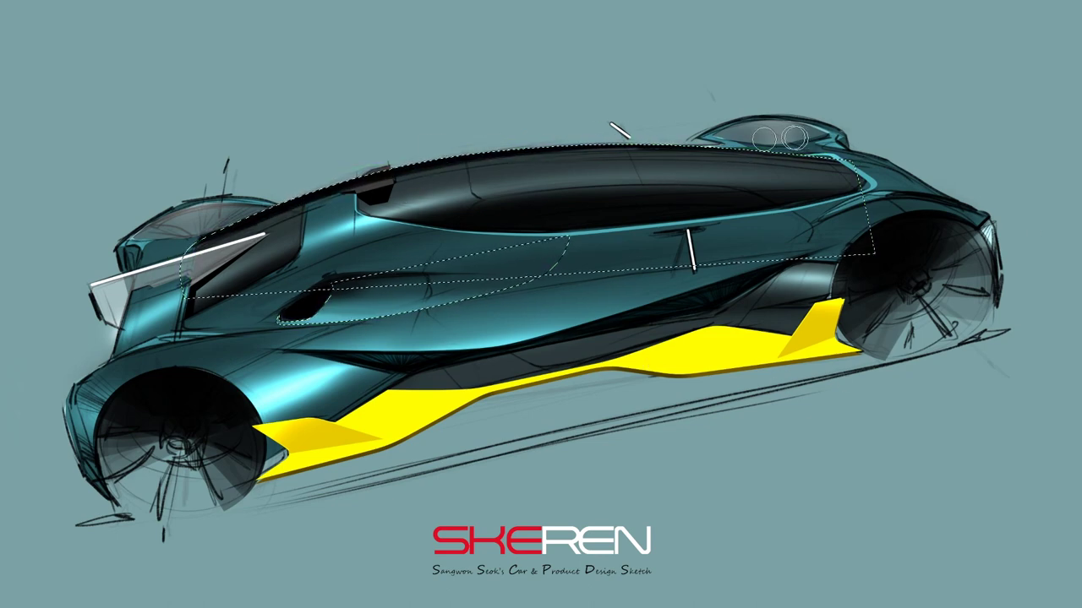
pyautogui.hotkey('ctrl', 't')
pyautogui.moveTo(894, 138); pyautogui.dragTo(900, 160)
pyautogui.press('Return')
pyautogui.rightClick(617, 292)
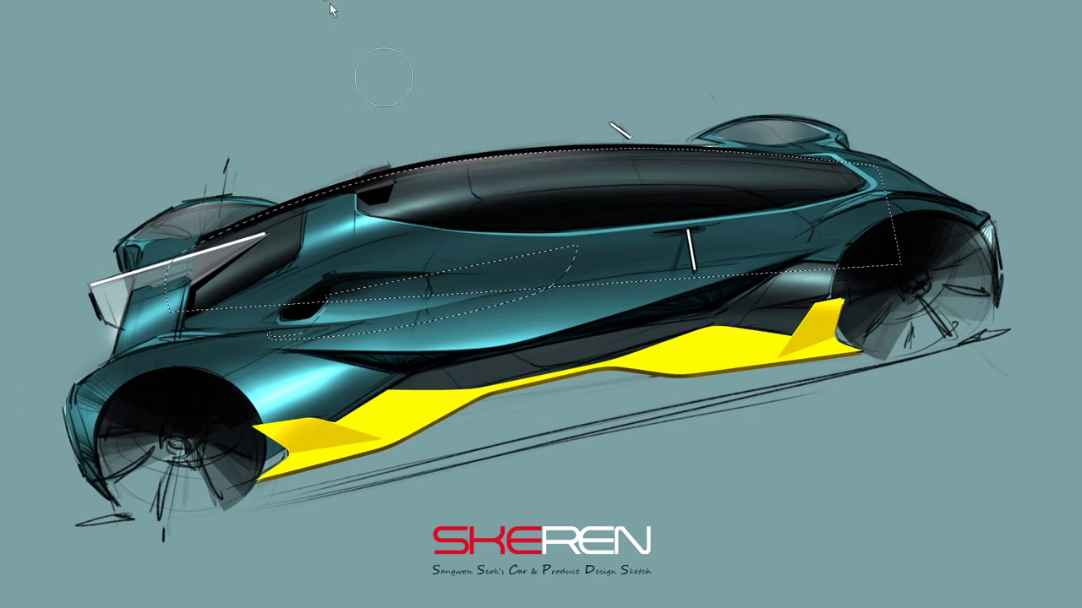
pyautogui.hotkey('ctrl', 'd')
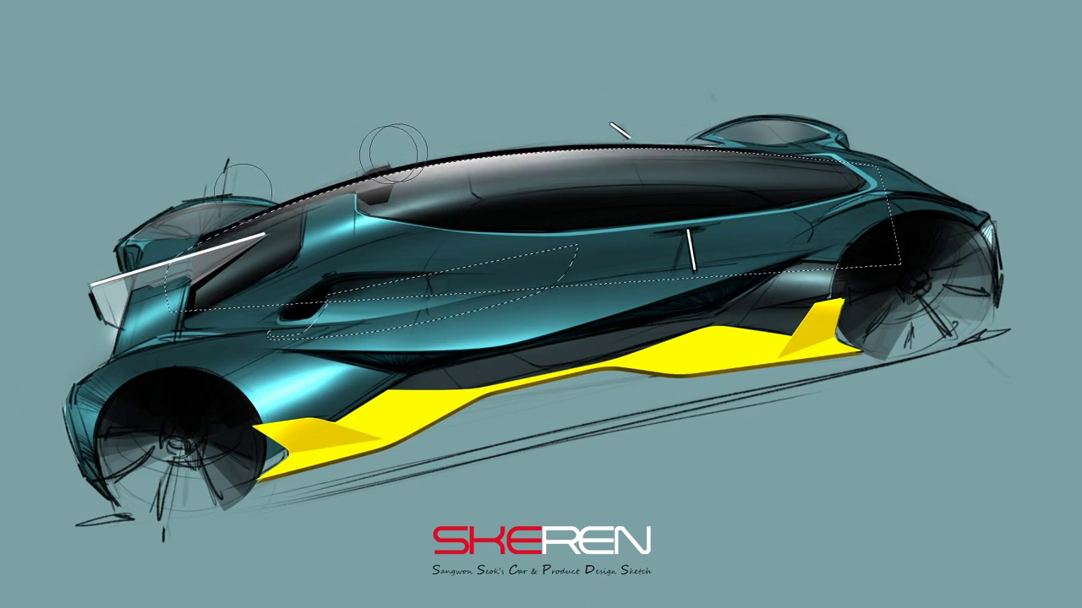
# Outline the upper side panel between canopy and side intake with a closed Pen path
pyautogui.click(345, 191)
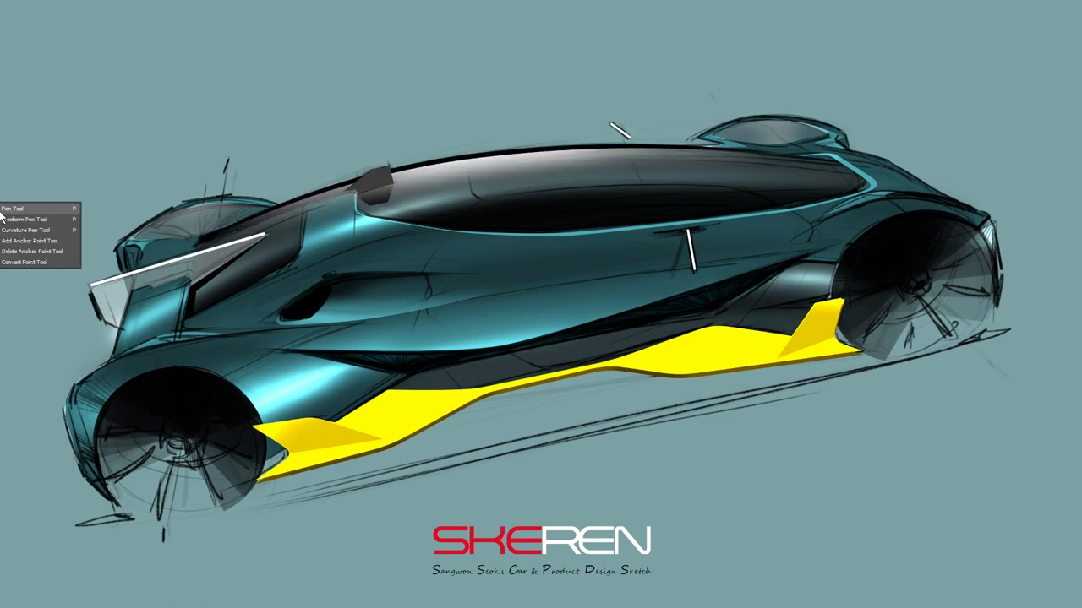
pyautogui.click(461, 233)
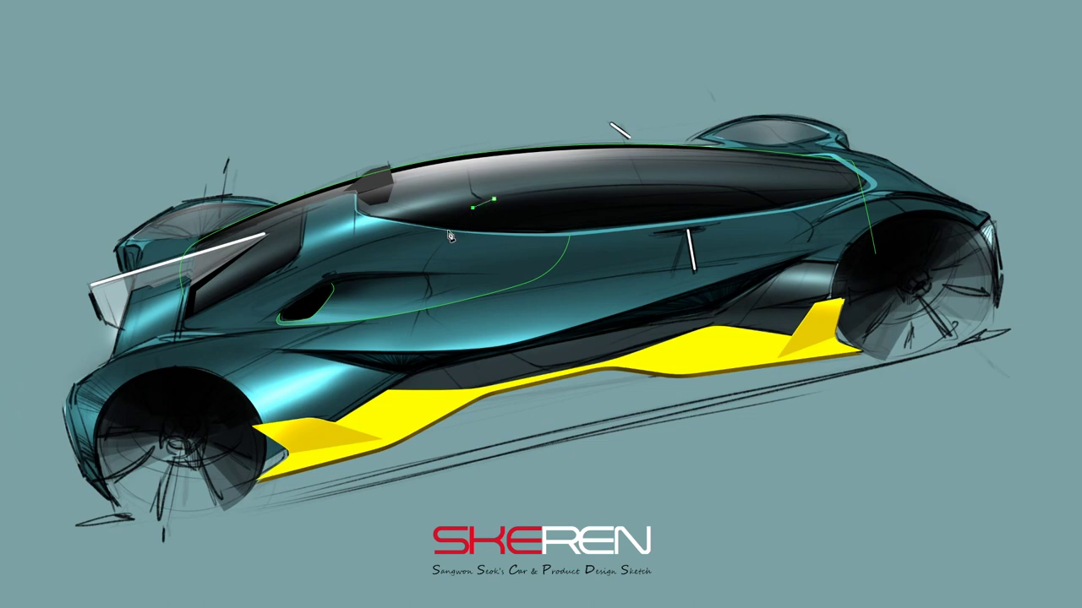
pyautogui.click(412, 273)
pyautogui.click(536, 336)
pyautogui.click(707, 316)
pyautogui.click(840, 243)
pyautogui.click(752, 194)
pyautogui.click(724, 188)
pyautogui.click(493, 199)
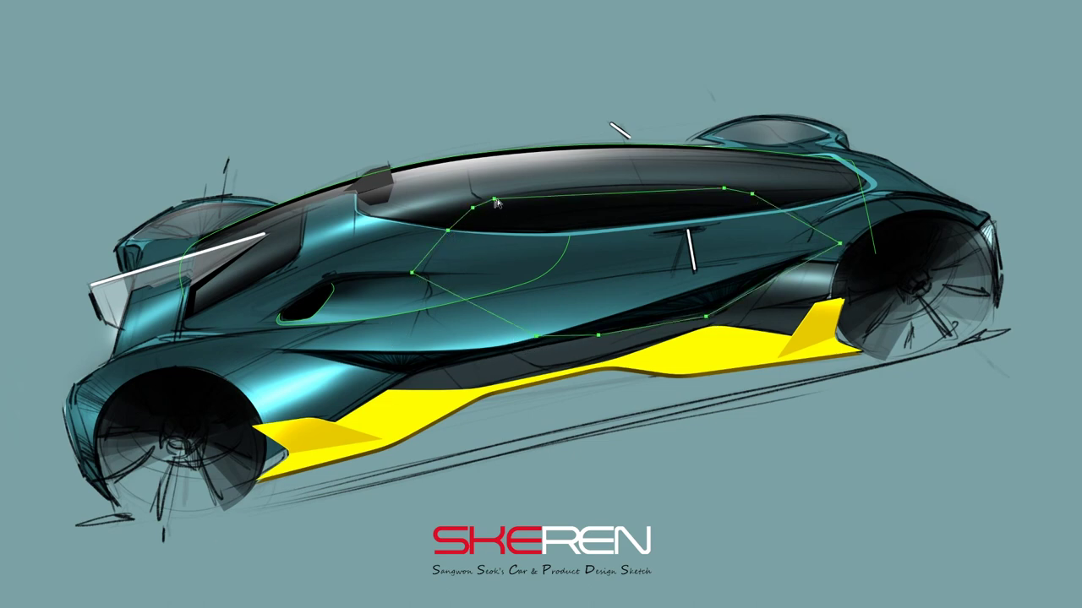
# Refine the side panel and intake path curves by dragging anchors and handles
pyautogui.moveTo(500, 200); pyautogui.dragTo(514, 196)
pyautogui.moveTo(753, 196); pyautogui.dragTo(767, 214)
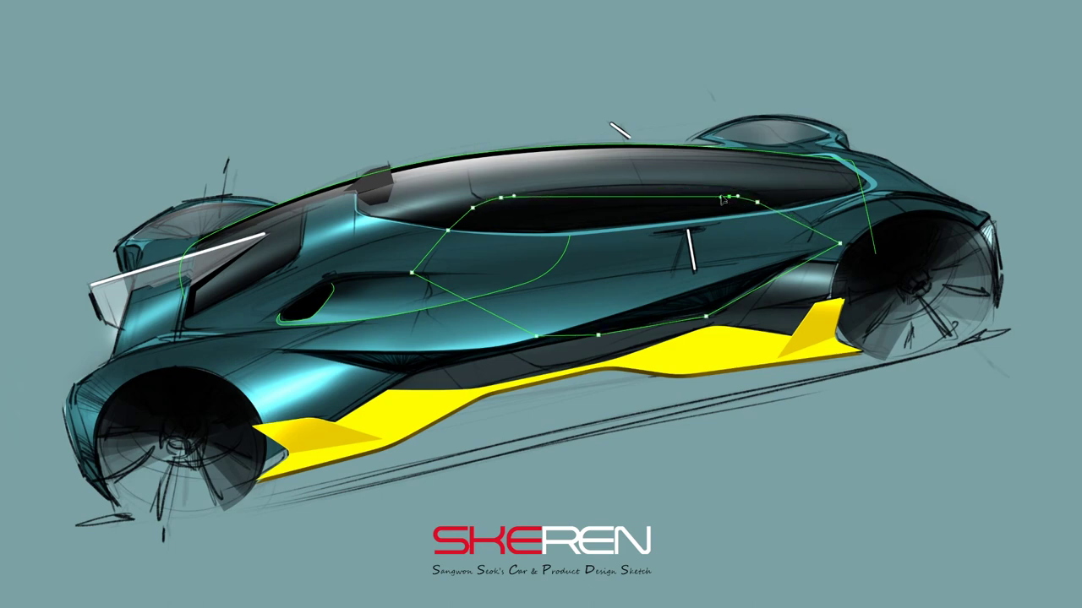
pyautogui.moveTo(839, 244); pyautogui.dragTo(813, 251)
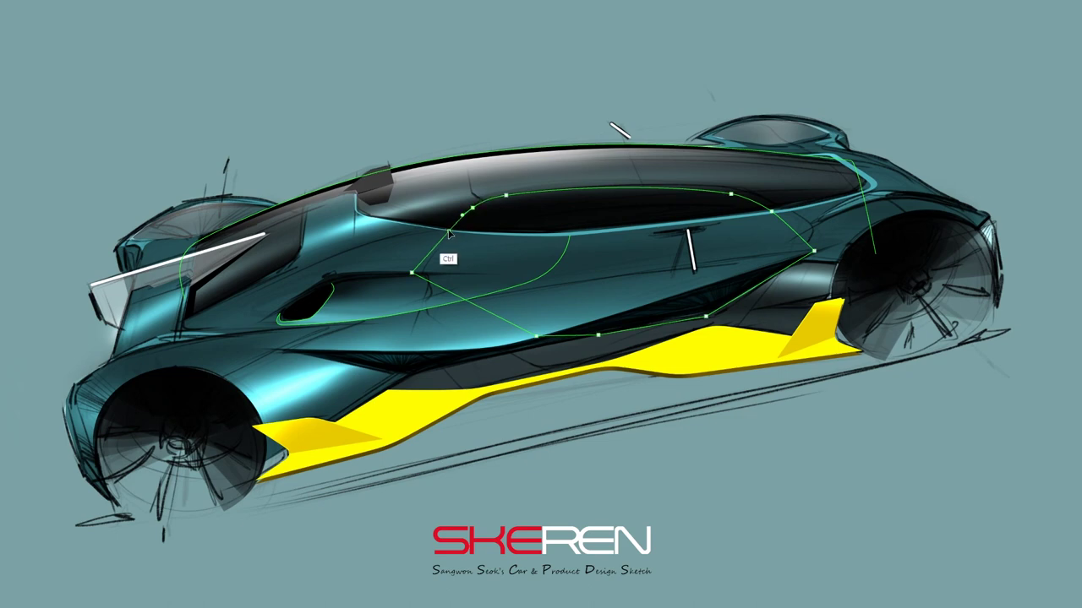
pyautogui.keyDown('ctrl'); pyautogui.click(422, 279); pyautogui.keyUp('ctrl')
pyautogui.keyDown('ctrl'); pyautogui.click(534, 339); pyautogui.keyUp('ctrl')
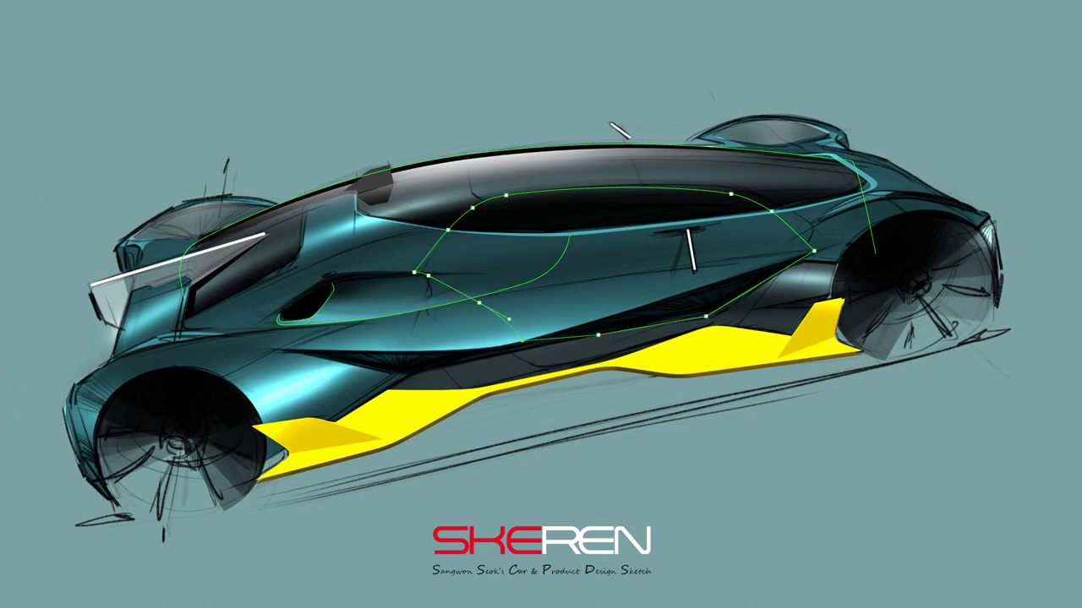
pyautogui.moveTo(479, 303)
pyautogui.mouseDown()
pyautogui.moveTo(440, 283)
pyautogui.moveTo(425, 298)
pyautogui.mouseUp()
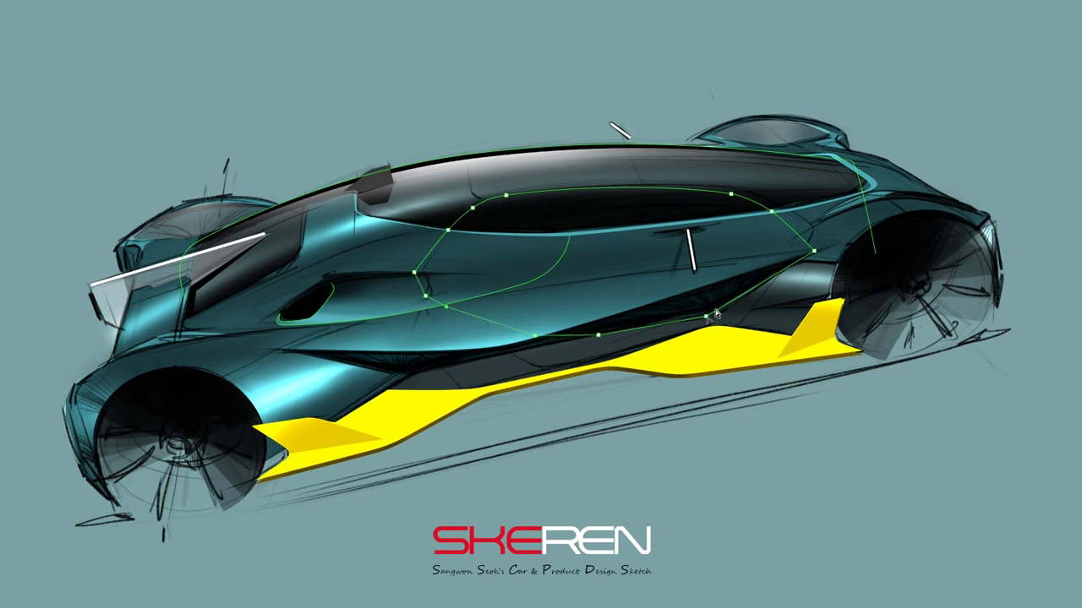
pyautogui.moveTo(546, 340); pyautogui.dragTo(561, 339)
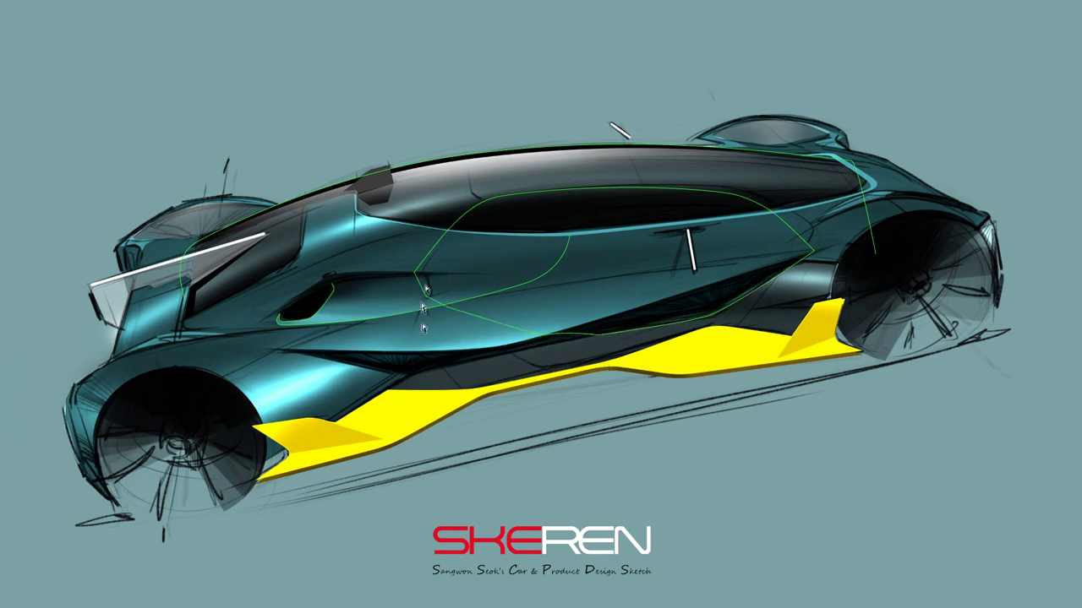
pyautogui.moveTo(448, 311); pyautogui.dragTo(422, 281)
pyautogui.click(822, 258)
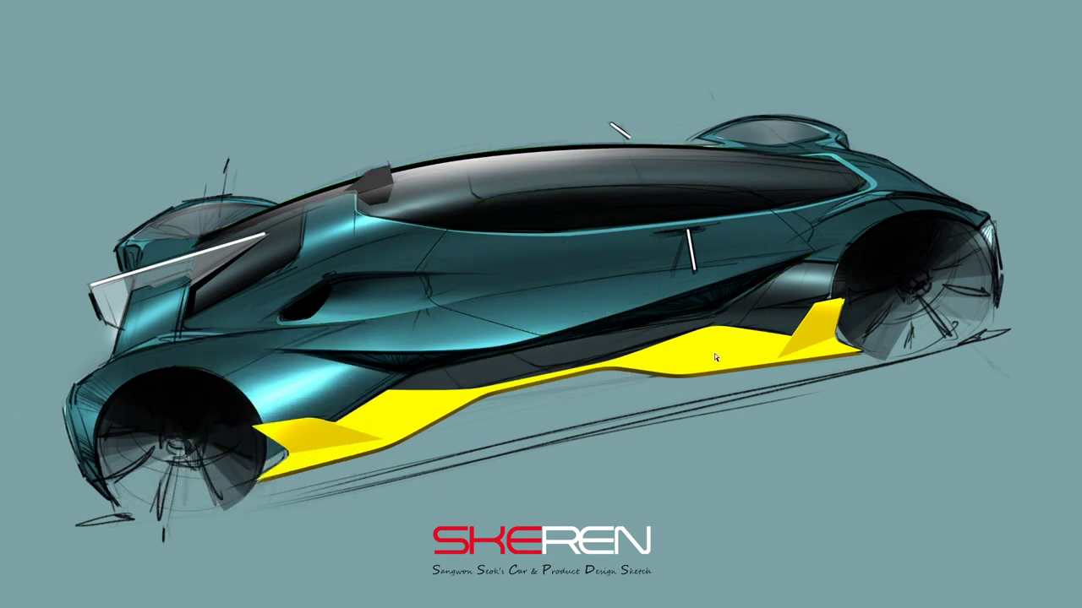
# Draw a thin white fender line, then apply an 11° Motion Blur and 20.8 px Gaussian Blur
pyautogui.click(100, 380)
pyautogui.click(258, 346)
pyautogui.click(68, 140)
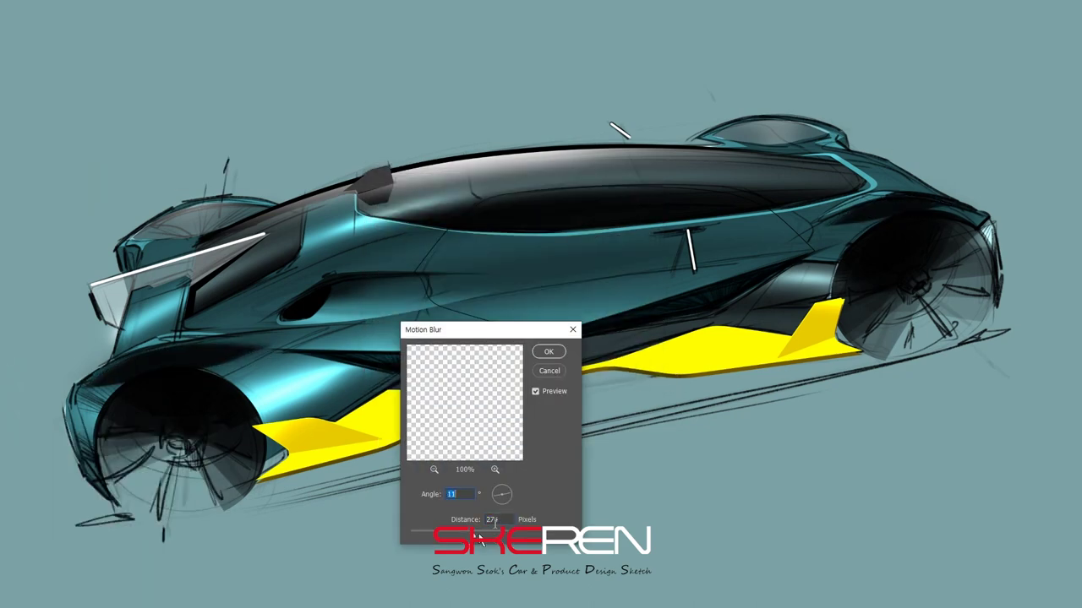
pyautogui.click(558, 353)
pyautogui.click(137, 116)
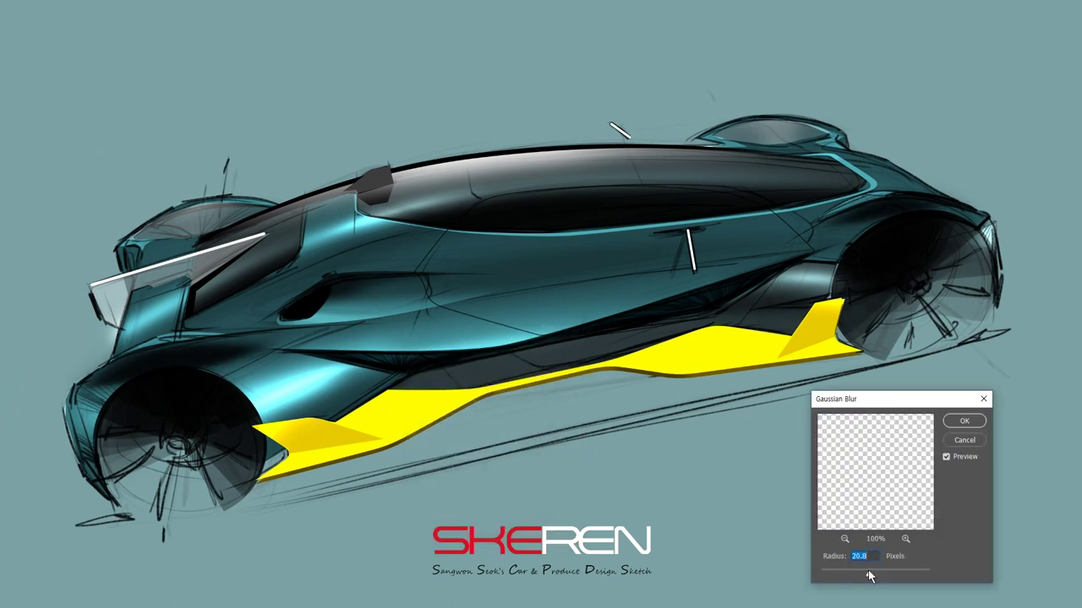
pyautogui.click(963, 416)
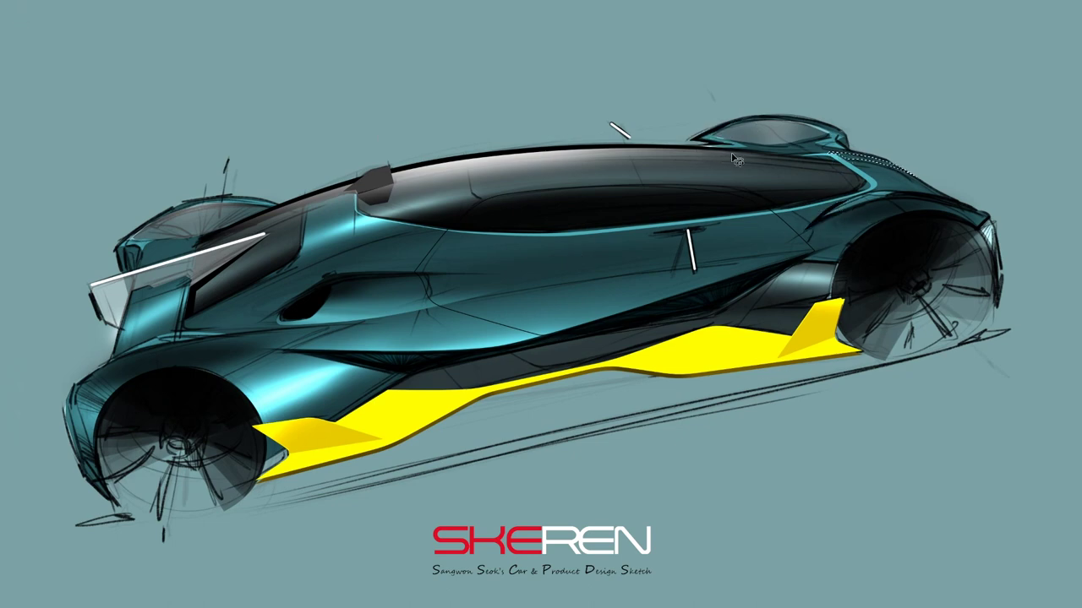
# Lasso the front fender and sill and fill both with a darker shade
pyautogui.moveTo(135, 241); pyautogui.dragTo(125, 249)
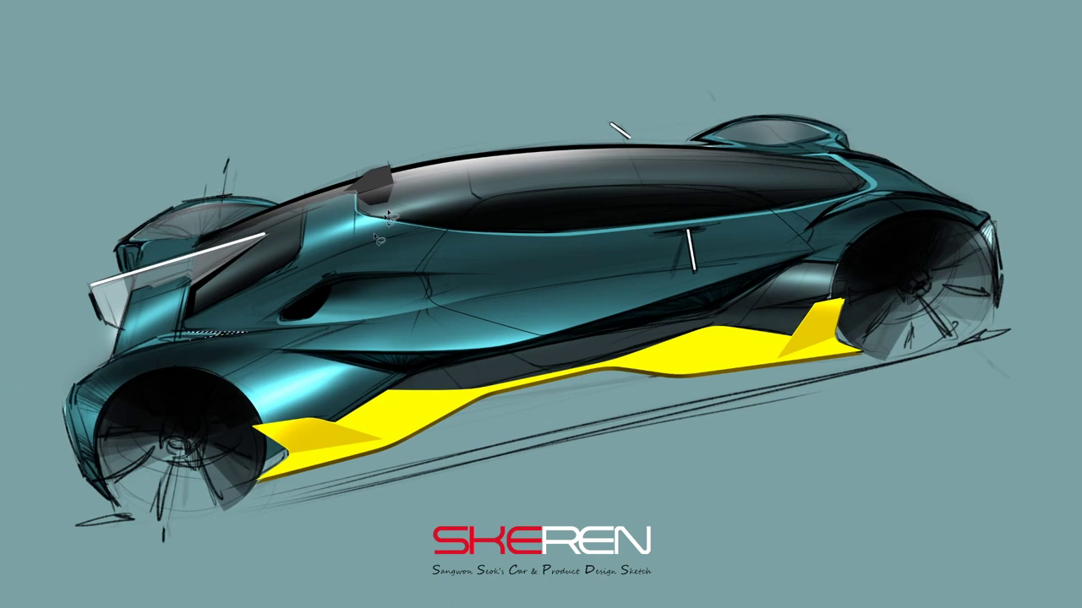
pyautogui.moveTo(187, 279); pyautogui.dragTo(131, 300)
pyautogui.hotkey('alt', 'BackSpace')
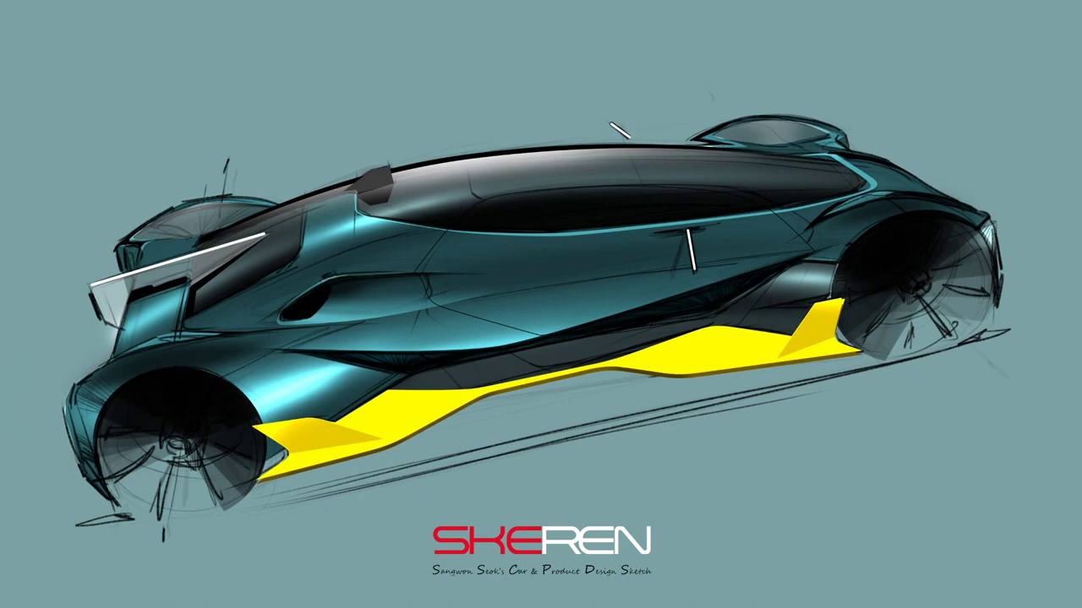
pyautogui.press('l')
pyautogui.click(833, 301)
pyautogui.moveTo(741, 191); pyautogui.dragTo(881, 359)
pyautogui.click(969, 381)
pyautogui.doubleClick(810, 314)
pyautogui.click(954, 382)
pyautogui.hotkey('alt', 'BackSpace')
pyautogui.hotkey('ctrl', 'd')
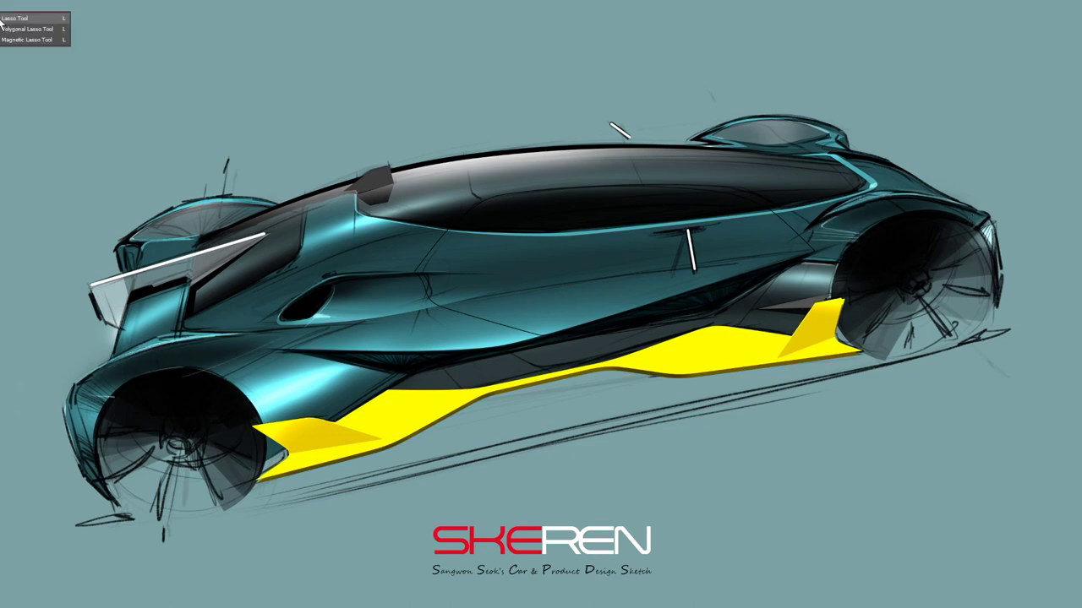
# Shade the fender and rear arch, brighten both canopy bubbles, and set Levels black input to 63
pyautogui.moveTo(89, 387); pyautogui.dragTo(330, 345)
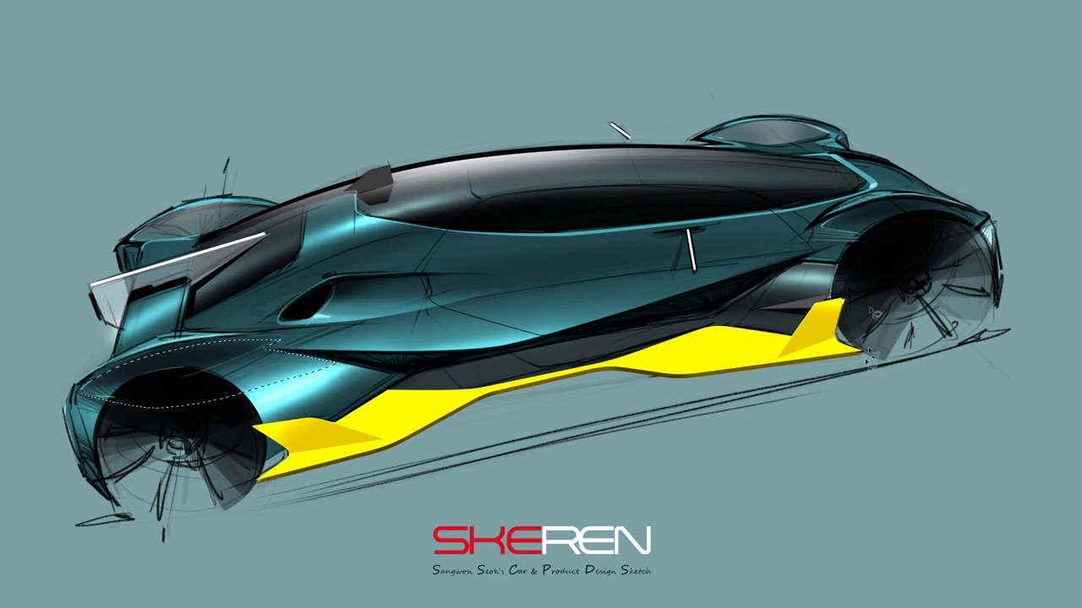
pyautogui.moveTo(184, 348); pyautogui.dragTo(293, 354)
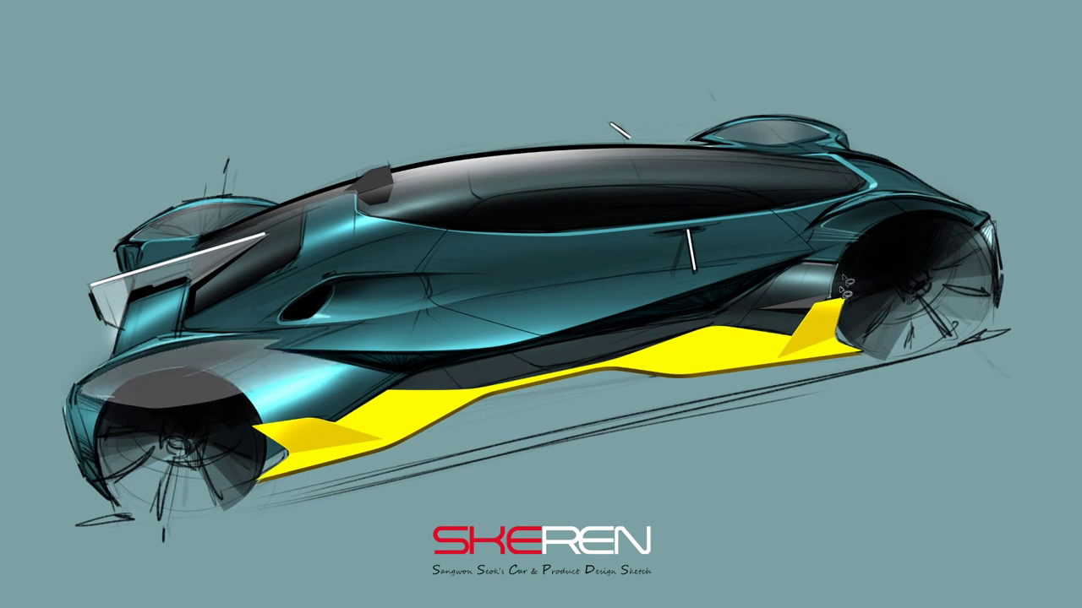
pyautogui.moveTo(816, 239); pyautogui.dragTo(818, 220)
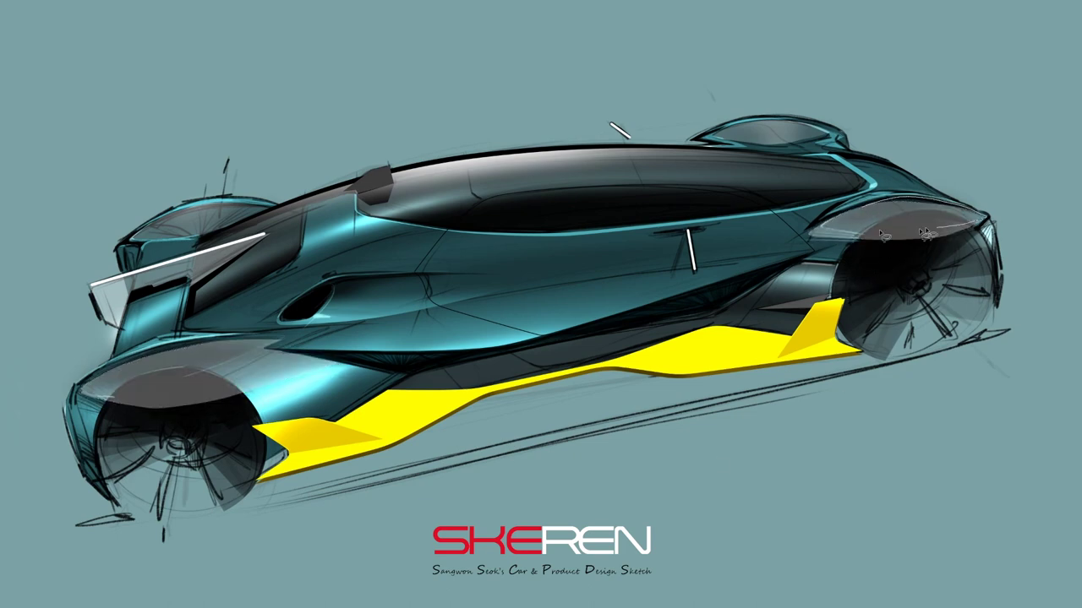
pyautogui.hotkey('ctrl', 'd')
pyautogui.moveTo(105, 375); pyautogui.dragTo(66, 431)
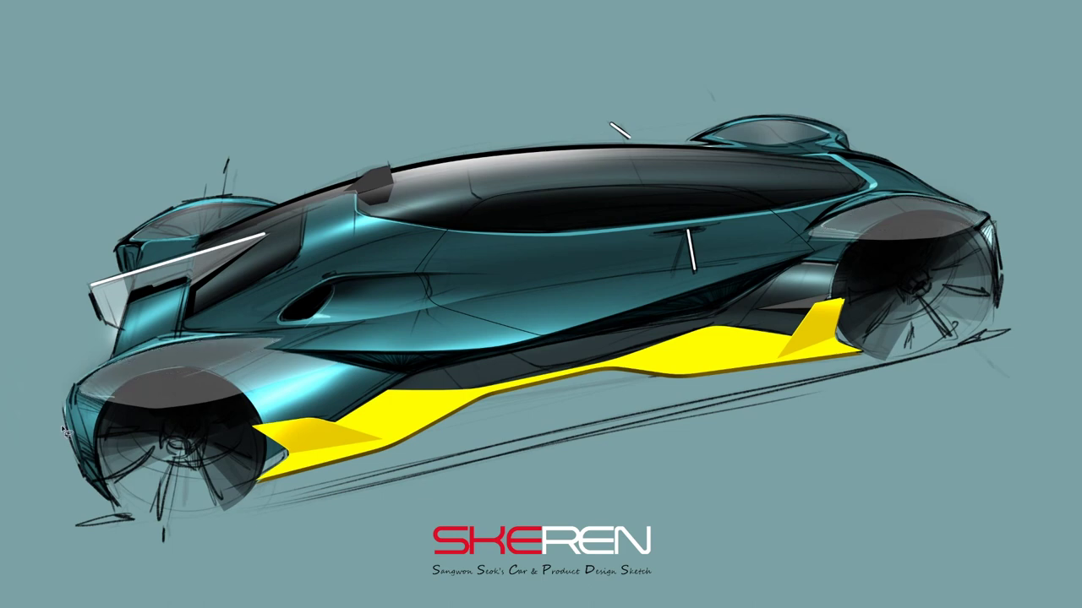
pyautogui.click(207, 207)
pyautogui.hotkey('ctrl', 'd')
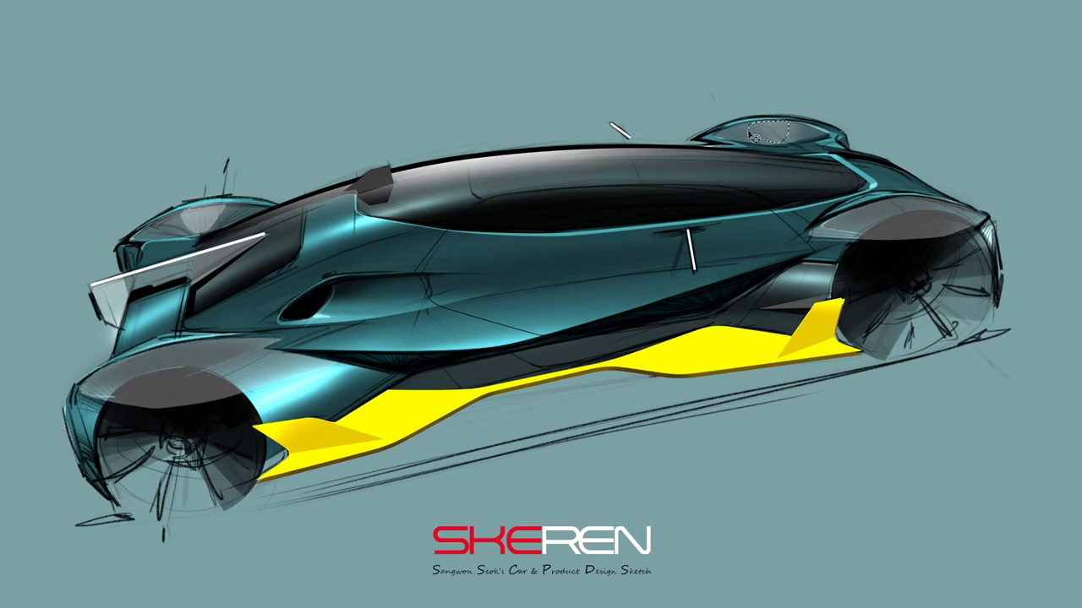
pyautogui.click(747, 132)
pyautogui.hotkey('ctrl', 'd')
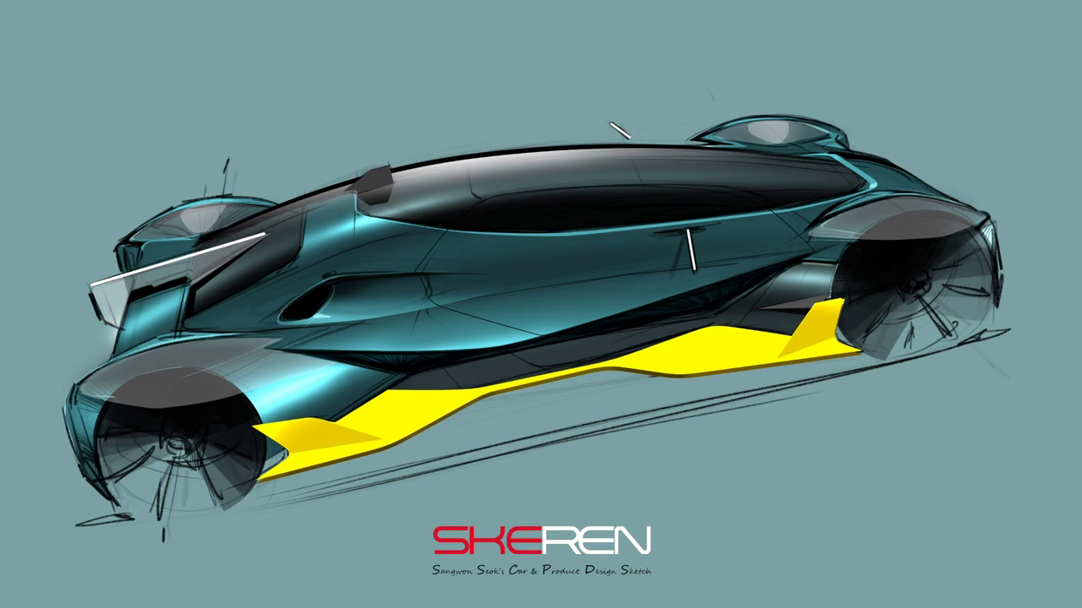
pyautogui.hotkey('ctrl', 'l')
pyautogui.moveTo(878, 526); pyautogui.dragTo(911, 526)
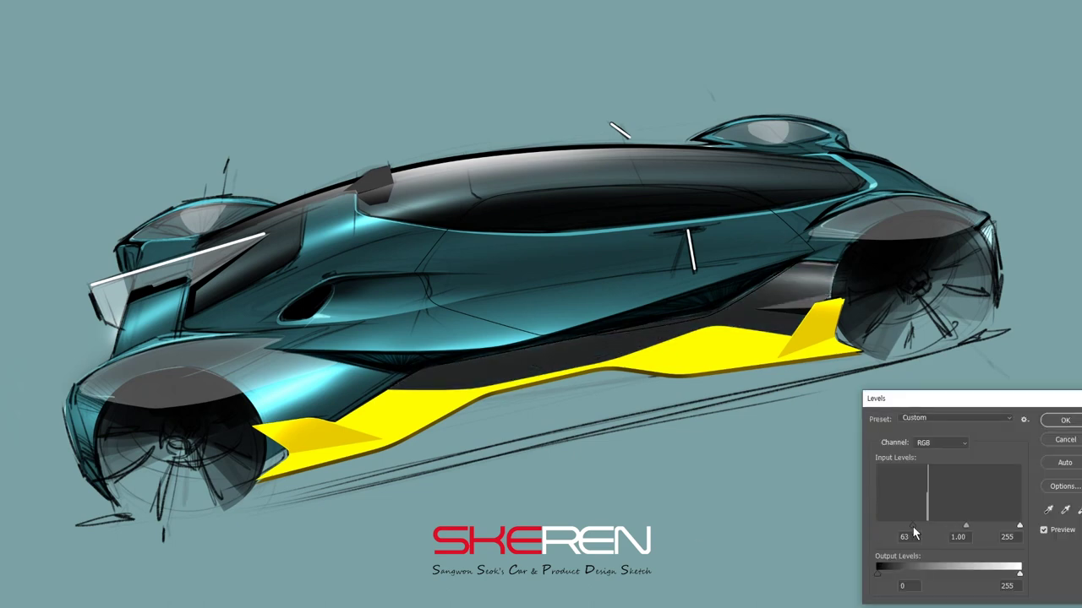
# Apply the Levels darkening and load a smoothed selection of the car body
pyautogui.click(1065, 420)
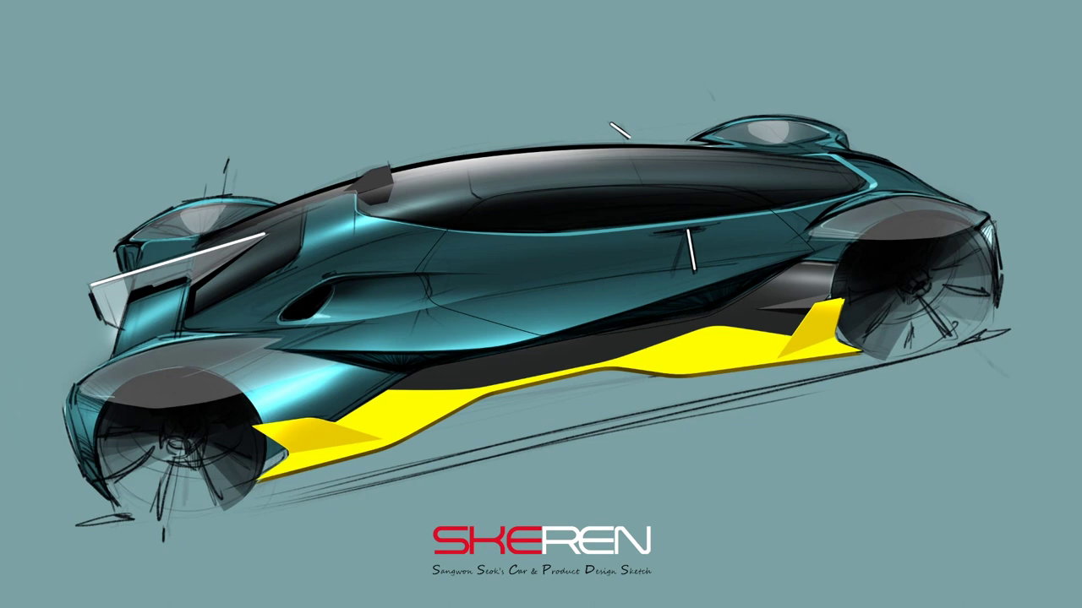
pyautogui.hotkey('ctrl', 'shift', 'd')
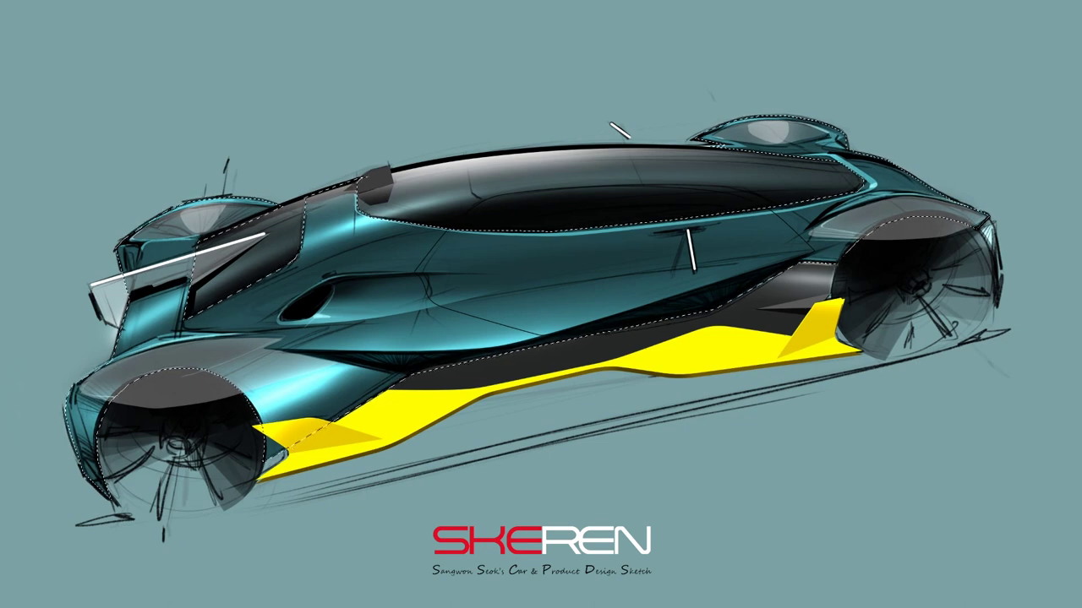
pyautogui.click(20, 118)
pyautogui.click(338, 200)
pyautogui.click(17, 0)
# Stroke the car outline 6 px outside in cyan and deselect
pyautogui.click(12, 125)
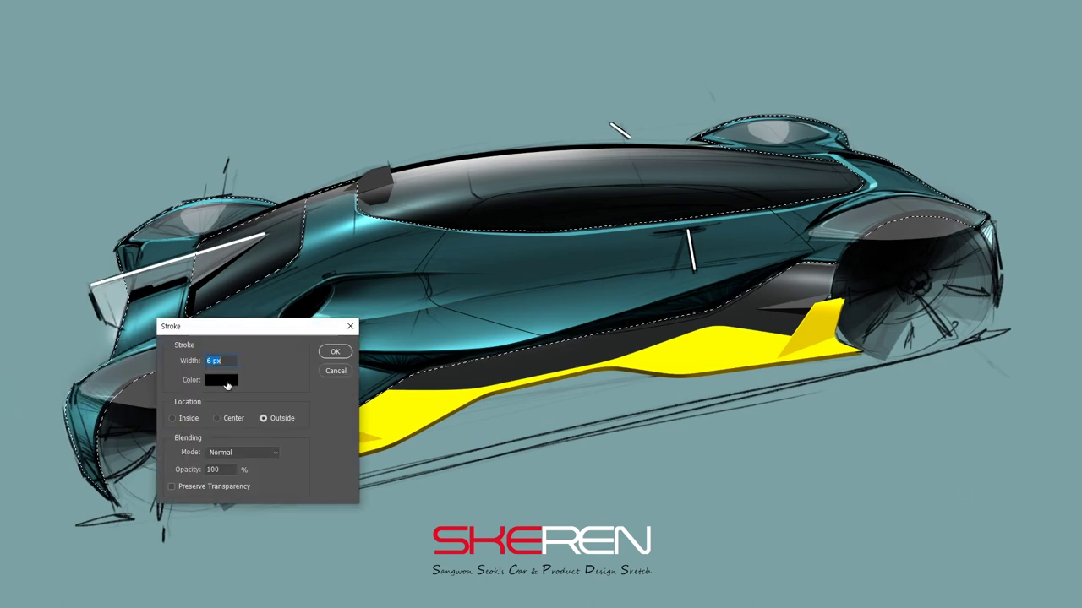
pyautogui.click(221, 380)
pyautogui.click(950, 380)
pyautogui.click(335, 351)
pyautogui.hotkey('ctrl', 'd')
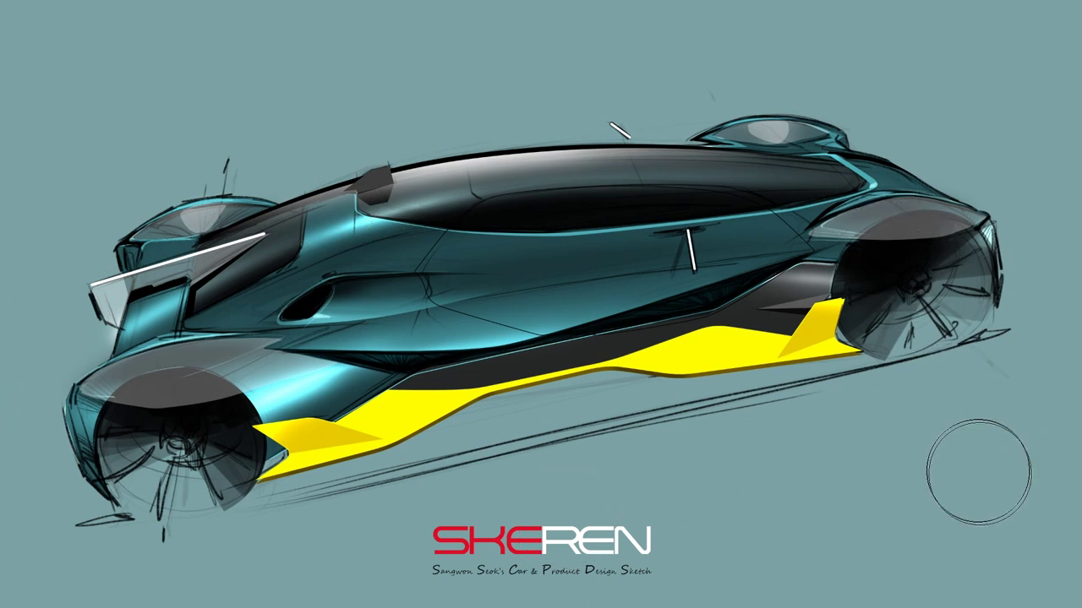
# Load the side skirt selection, fill it dark grey, then refill it bright yellow
pyautogui.press('ctrl')
pyautogui.keyDown('ctrl'); pyautogui.click(541, 381); pyautogui.keyUp('ctrl')
pyautogui.press('Return')
pyautogui.hotkey('alt', 'BackSpace')
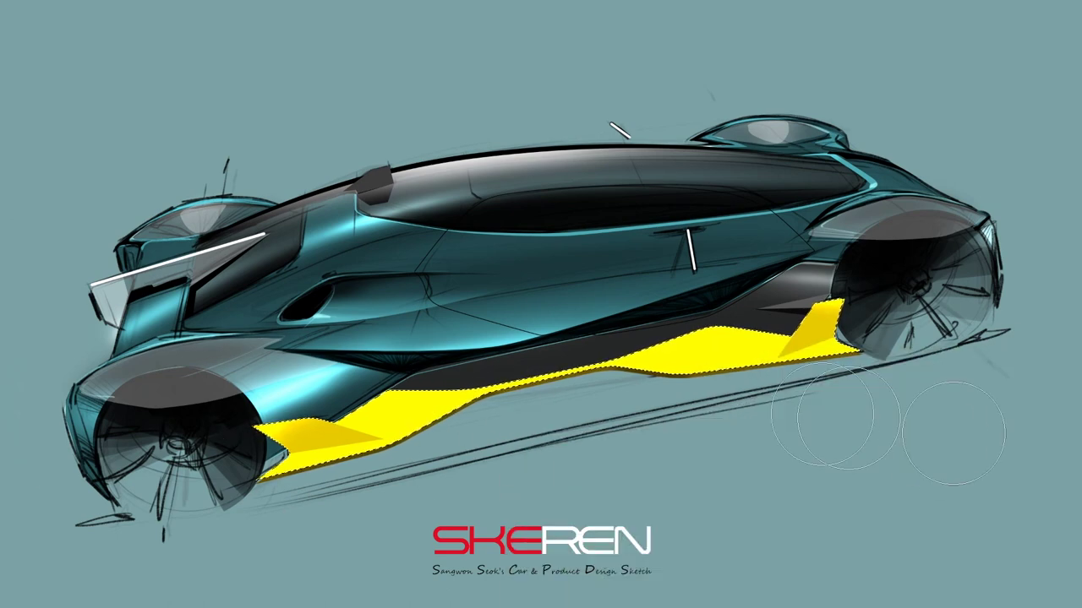
pyautogui.hotkey('ctrl', 'BackSpace')
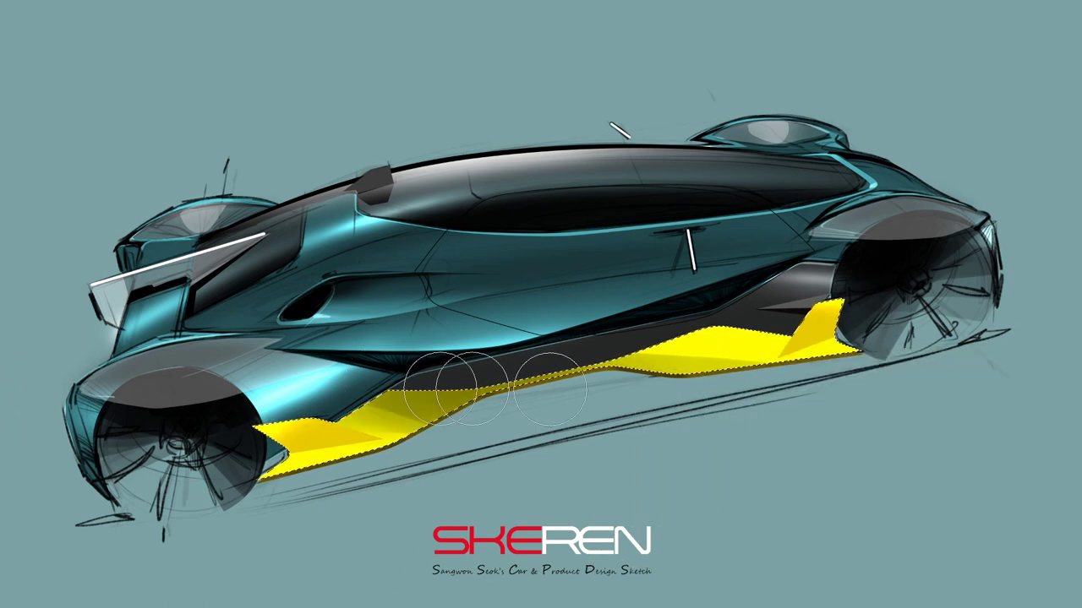
pyautogui.hotkey('ctrl', 'd')
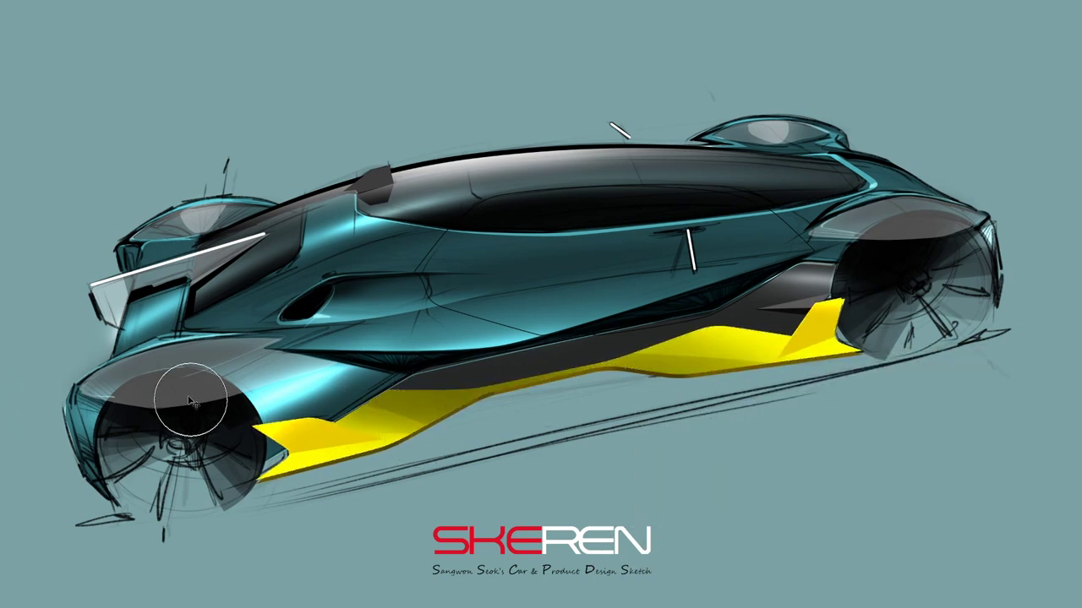
# Darken both wheel wells and add small highlight dashes on the intake, deck, flank and canopy
pyautogui.moveTo(187, 403); pyautogui.dragTo(218, 425)
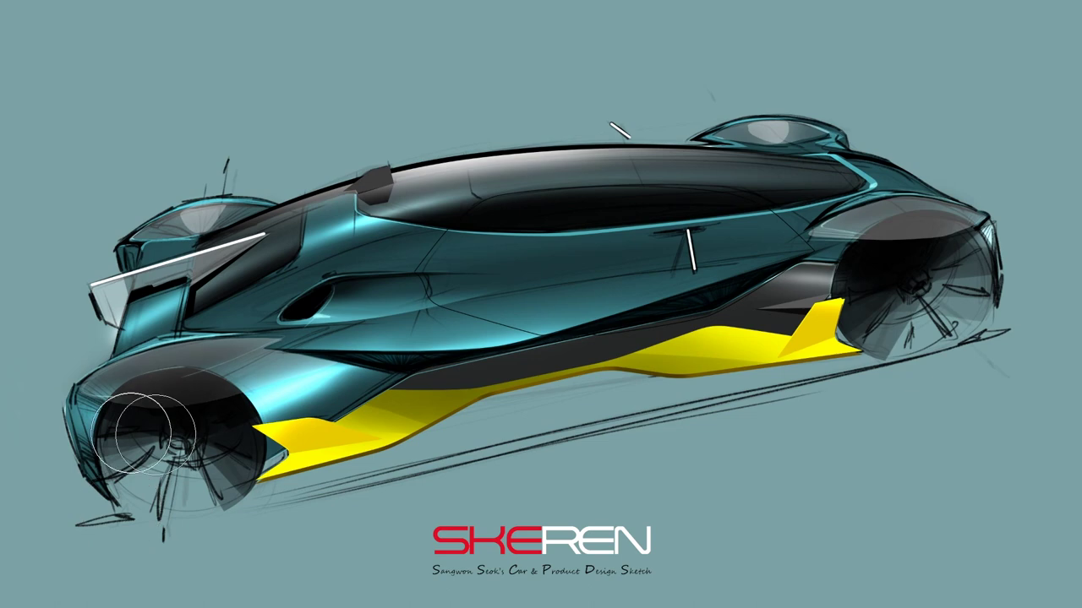
pyautogui.moveTo(895, 245); pyautogui.dragTo(972, 287)
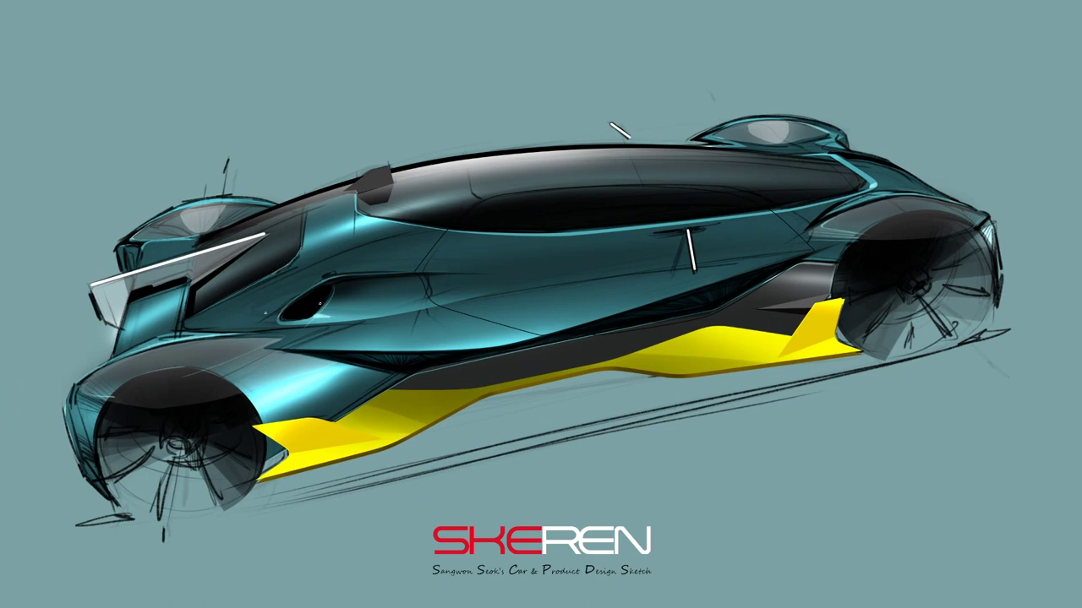
pyautogui.moveTo(256, 398); pyautogui.dragTo(307, 384)
pyautogui.moveTo(188, 205); pyautogui.dragTo(218, 200)
pyautogui.moveTo(158, 347); pyautogui.dragTo(182, 342)
pyautogui.moveTo(754, 118); pyautogui.dragTo(771, 116)
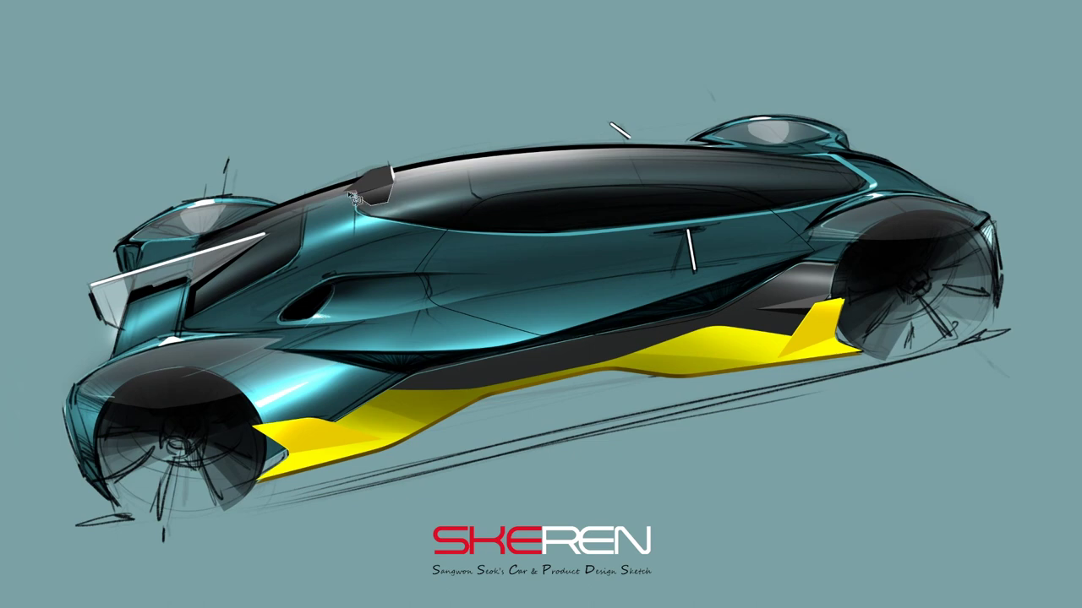
# Lasso-paint the side crease, lighter rear top edge and beltline shading
pyautogui.moveTo(680, 238); pyautogui.dragTo(660, 302)
pyautogui.hotkey('ctrl', 'd')
pyautogui.moveTo(862, 161); pyautogui.dragTo(934, 191)
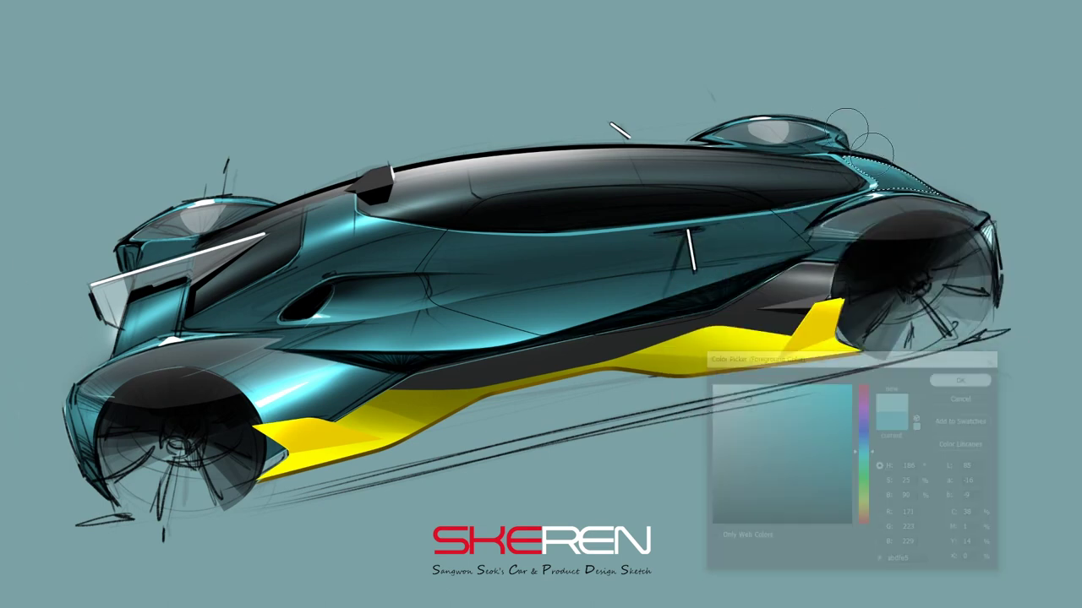
pyautogui.moveTo(845, 165); pyautogui.dragTo(938, 190)
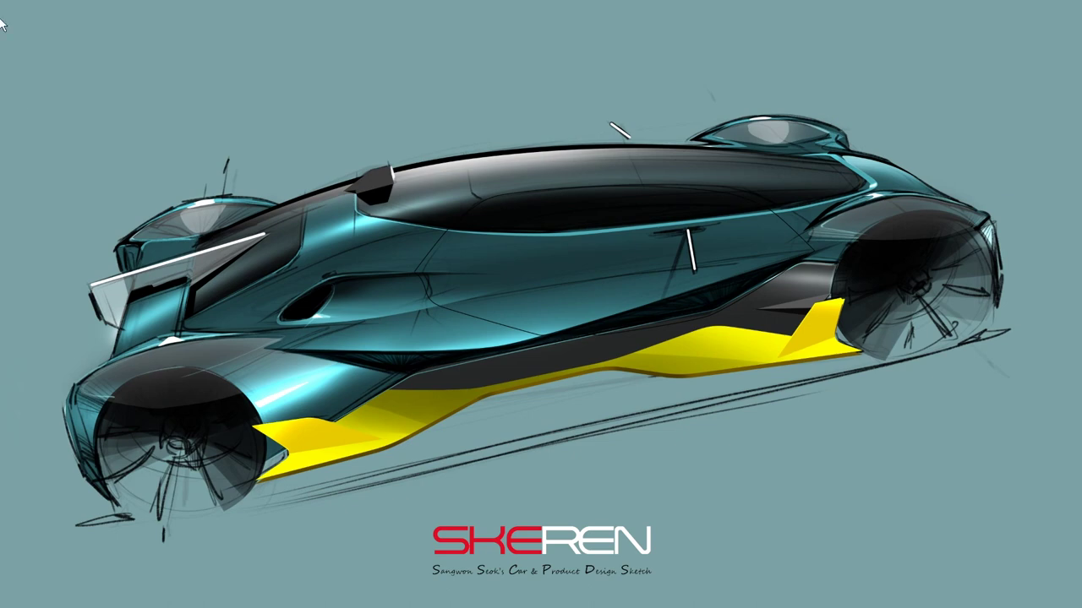
pyautogui.moveTo(348, 293)
pyautogui.mouseDown()
pyautogui.moveTo(422, 275)
pyautogui.moveTo(325, 300)
pyautogui.mouseUp()
pyautogui.moveTo(381, 241); pyautogui.dragTo(338, 253)
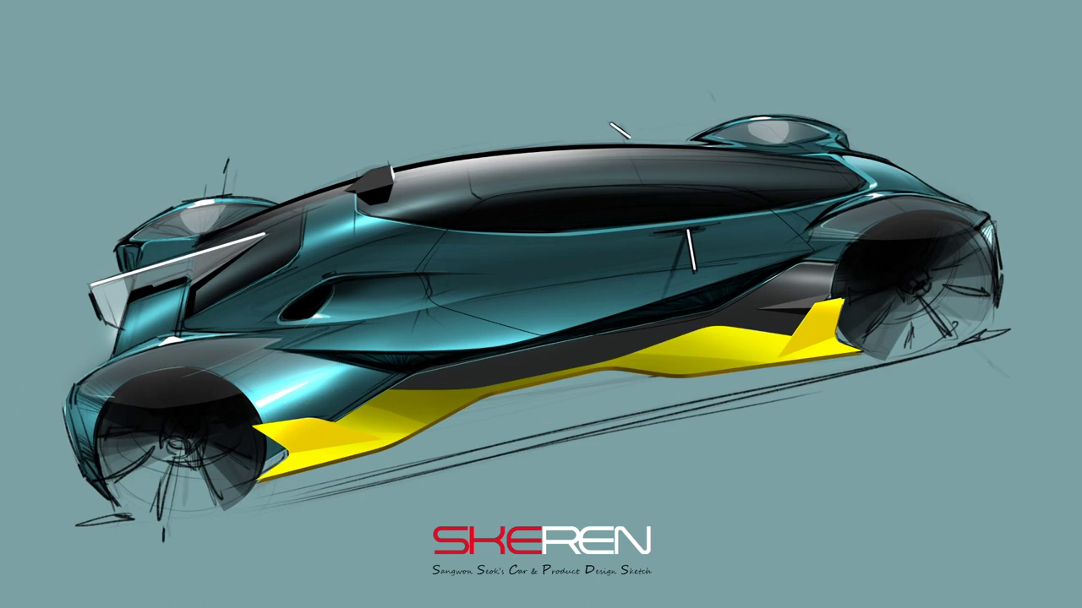
# Fit an elliptical selection to the front wheel and paint dark shading inside it
pyautogui.moveTo(105, 380); pyautogui.dragTo(258, 486)
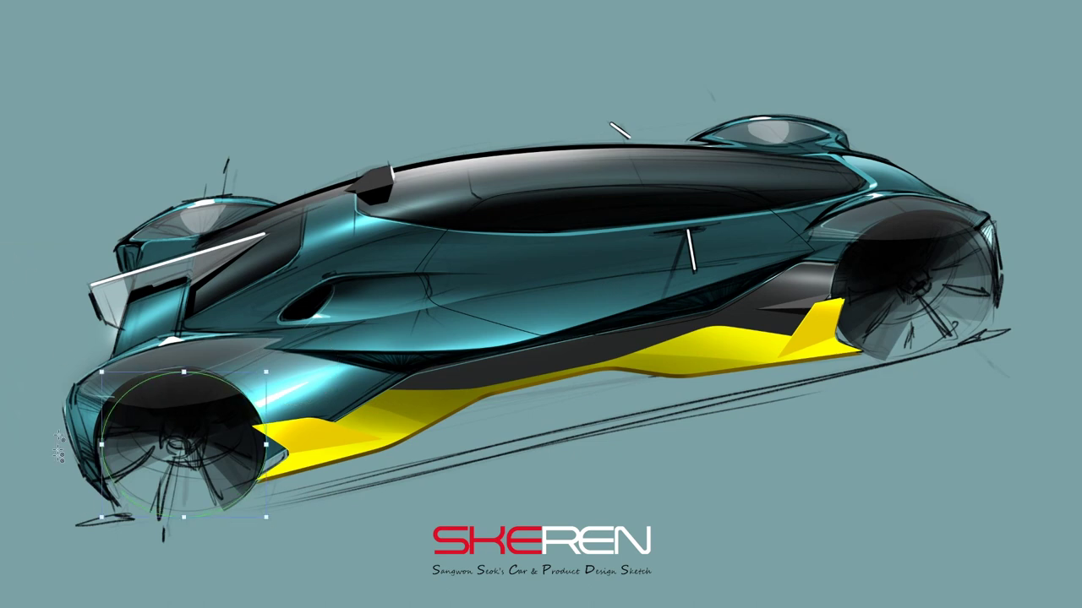
pyautogui.moveTo(184, 373); pyautogui.dragTo(188, 370)
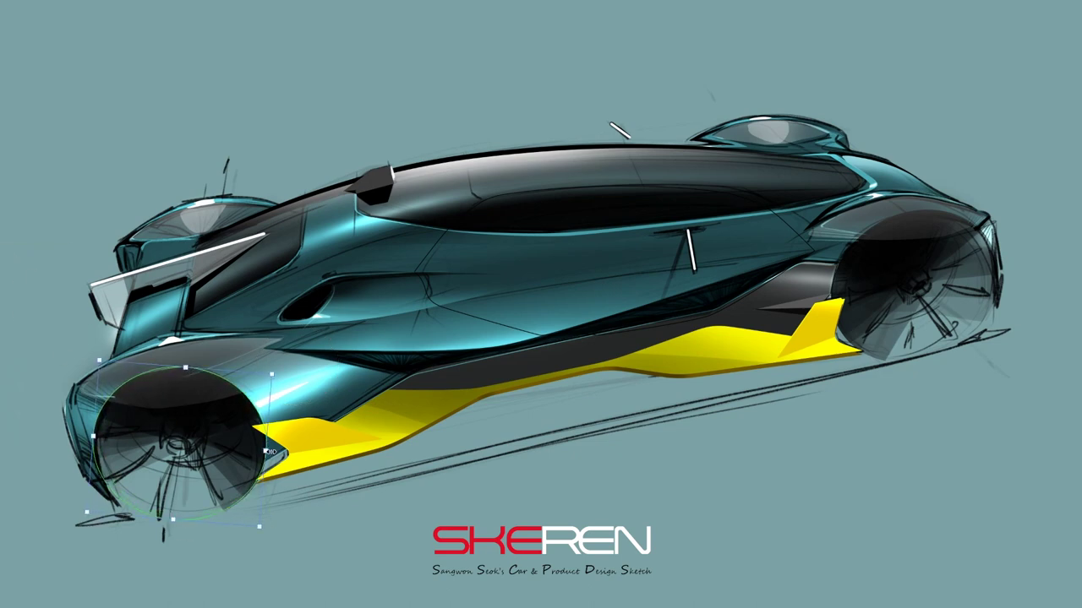
pyautogui.press('Return')
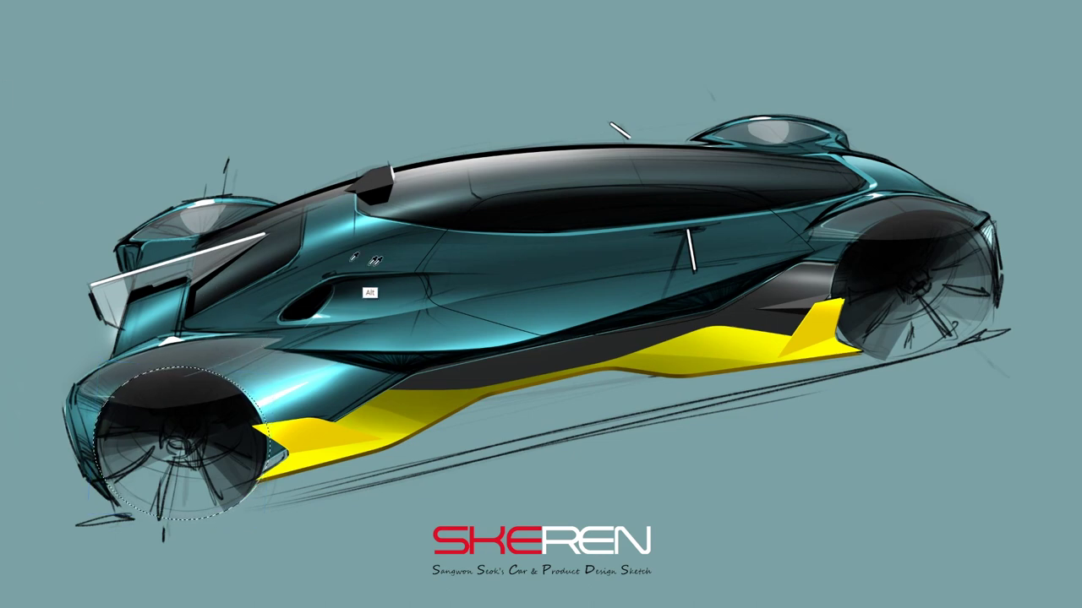
pyautogui.moveTo(245, 387); pyautogui.dragTo(169, 440)
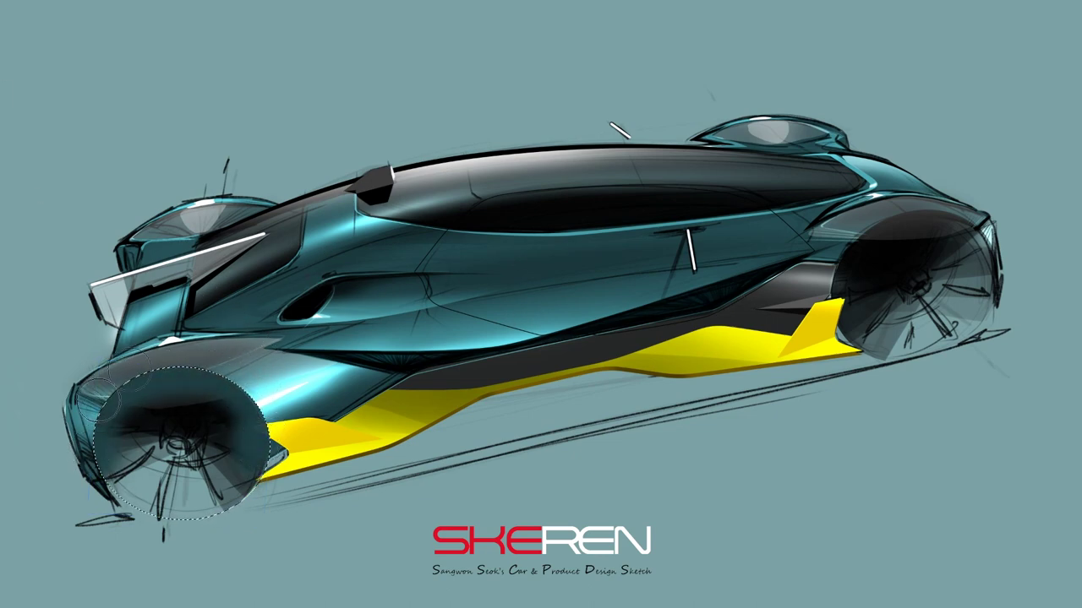
pyautogui.click(964, 380)
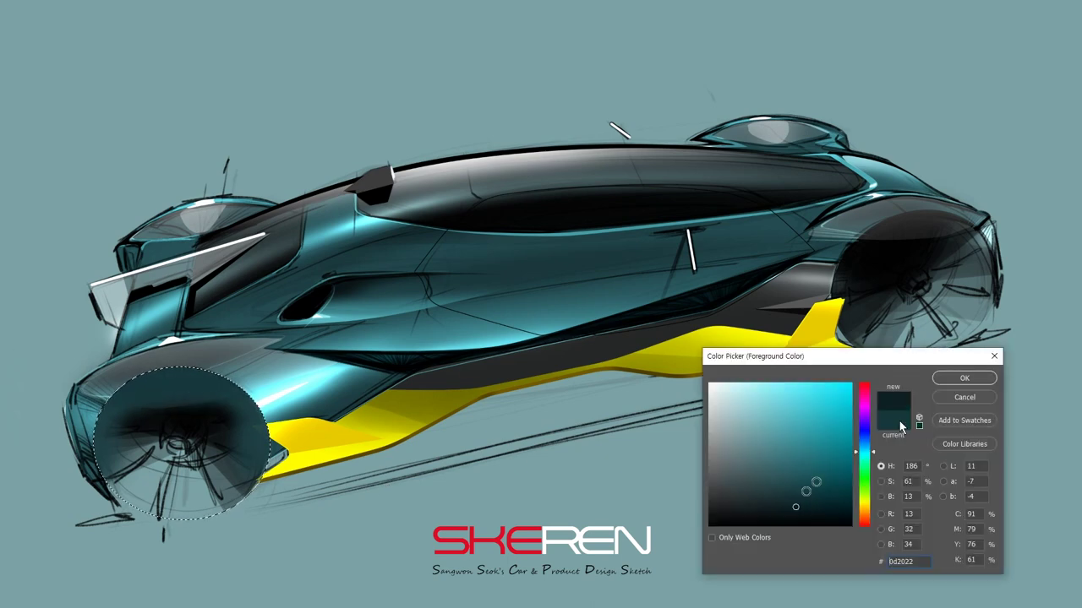
pyautogui.click(958, 381)
pyautogui.moveTo(119, 439); pyautogui.dragTo(236, 456)
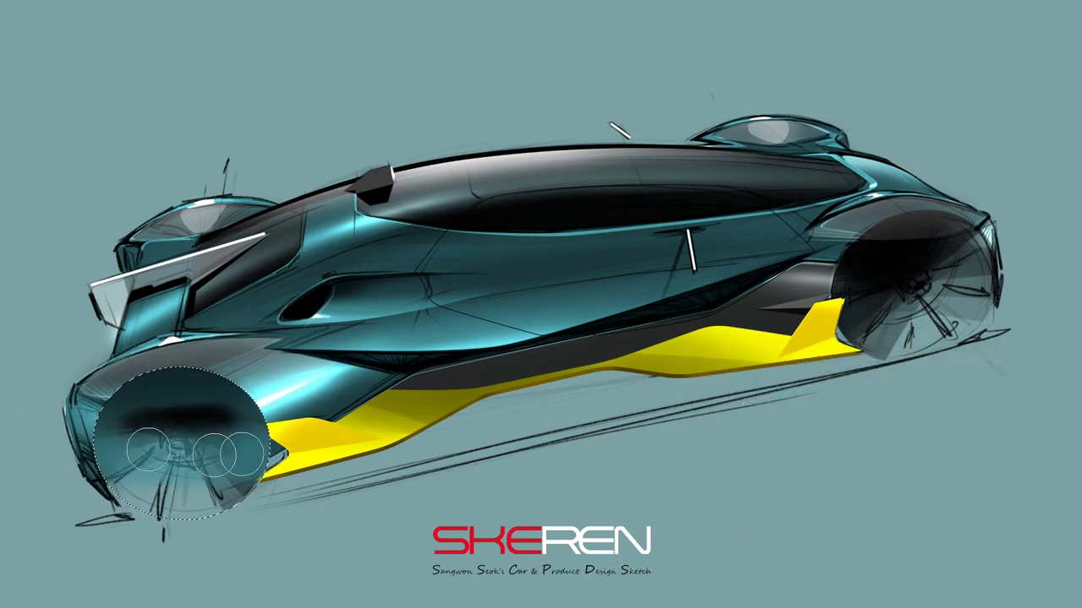
# Shrink the wheel selection and brush grey shading into the wheel interior
pyautogui.click(99, 1)
pyautogui.click(118, 152)
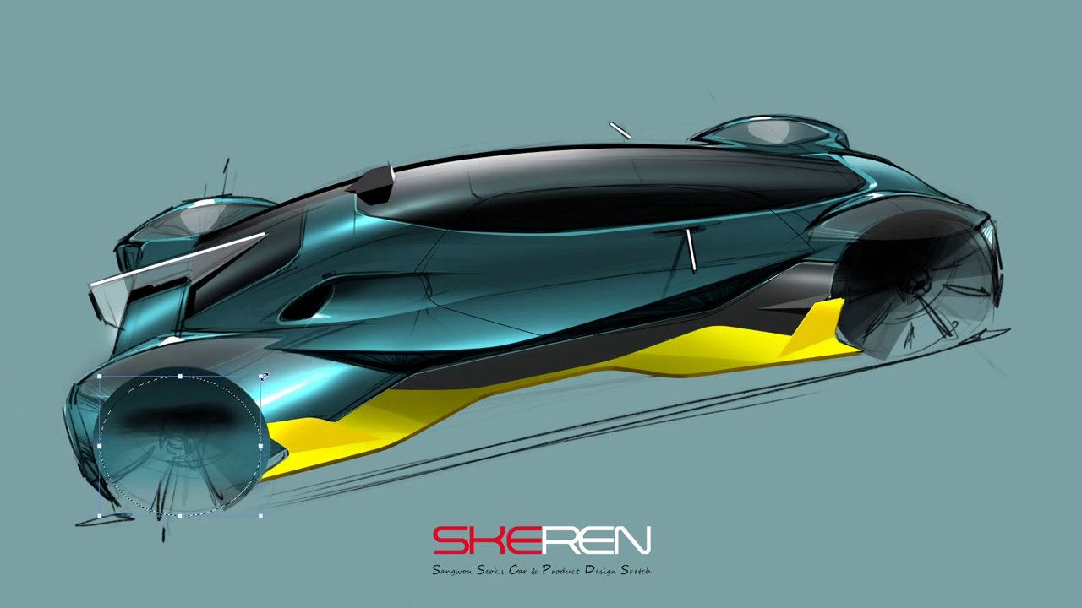
pyautogui.press('Return')
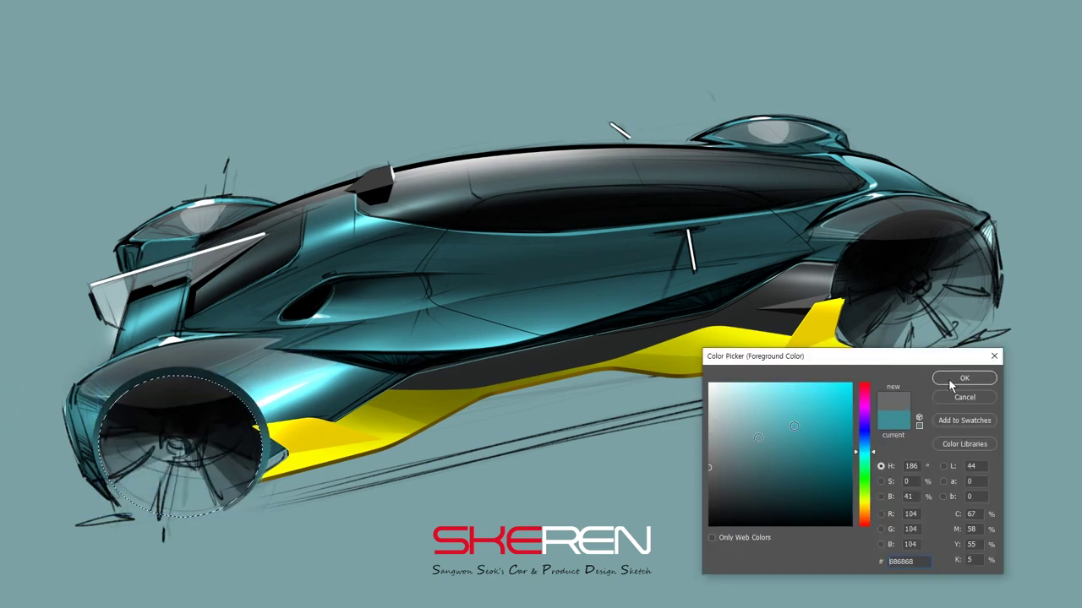
pyautogui.moveTo(147, 389)
pyautogui.mouseDown()
pyautogui.moveTo(216, 407)
pyautogui.moveTo(230, 432)
pyautogui.mouseUp()
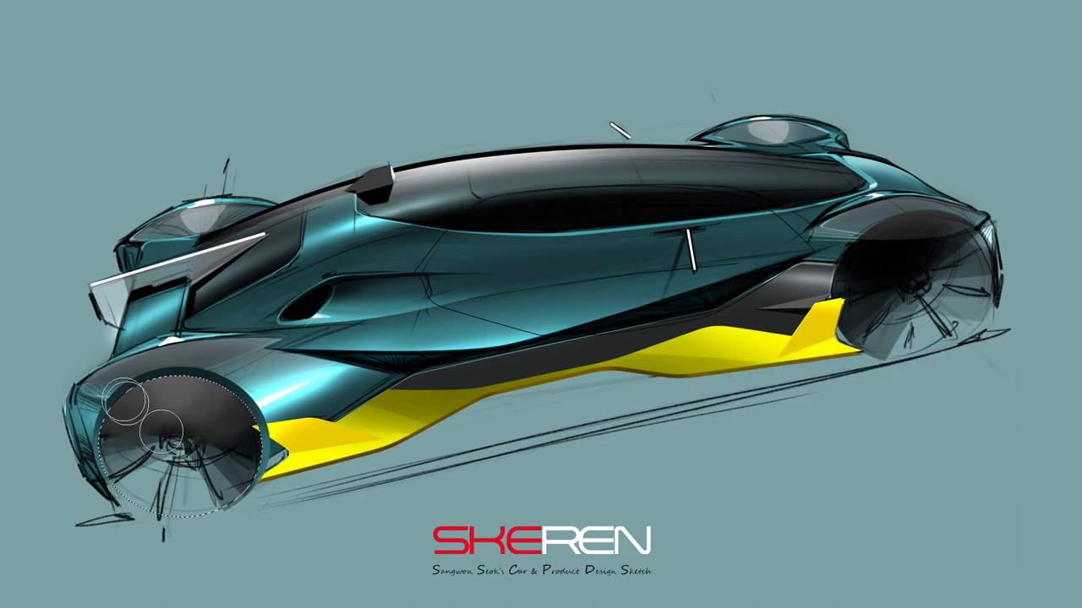
pyautogui.click(963, 378)
pyautogui.moveTo(116, 412); pyautogui.dragTo(228, 456)
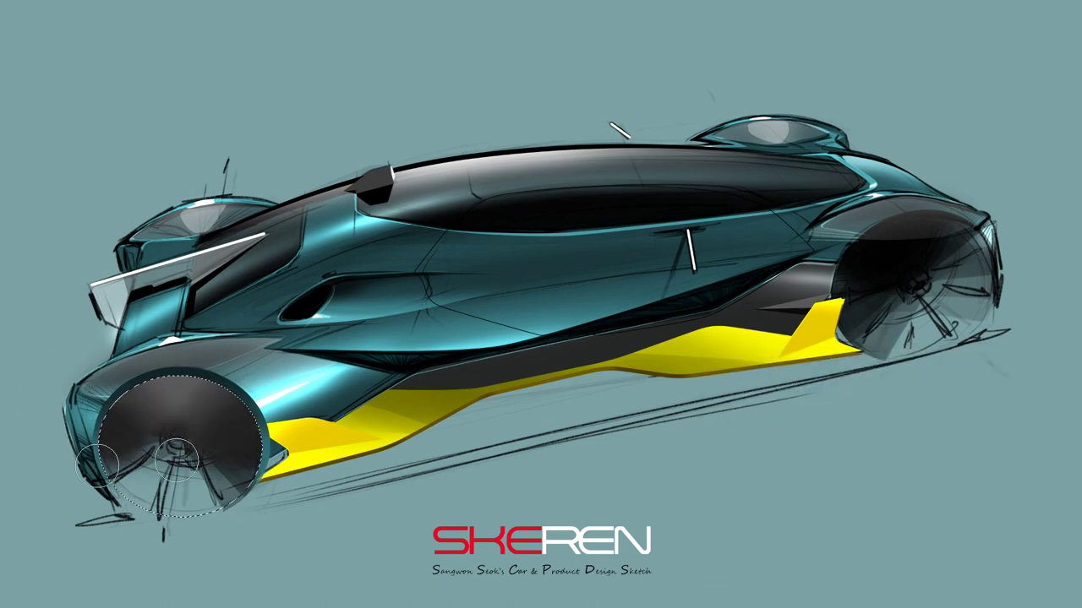
# Shrink the selection again about its centre and darken the top of the wheel
pyautogui.click(127, 145)
pyautogui.moveTo(261, 377); pyautogui.dragTo(263, 385)
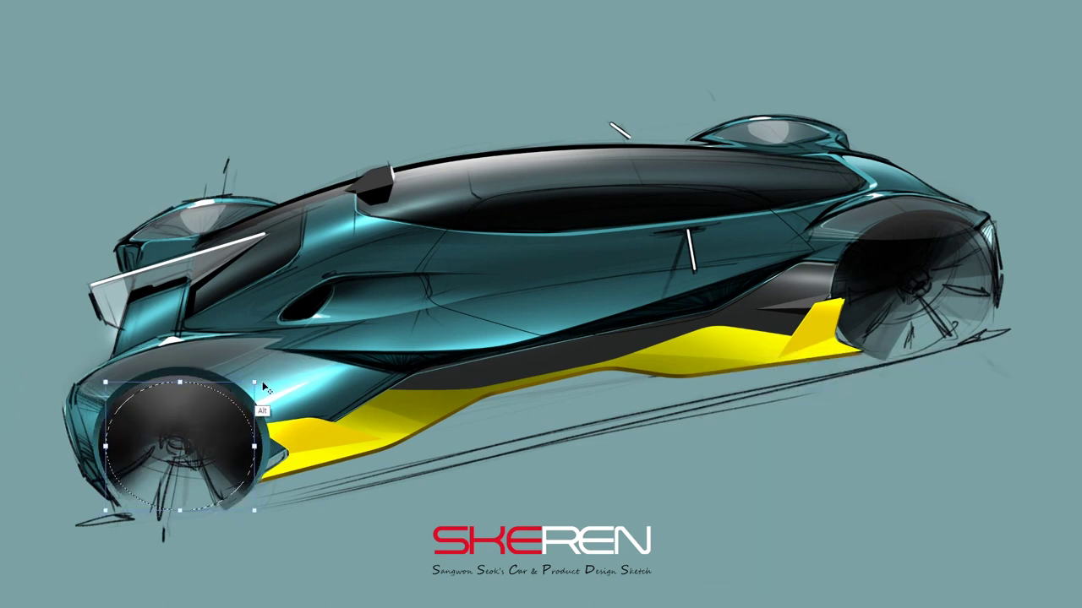
pyautogui.press('Return')
pyautogui.moveTo(118, 423); pyautogui.dragTo(241, 456)
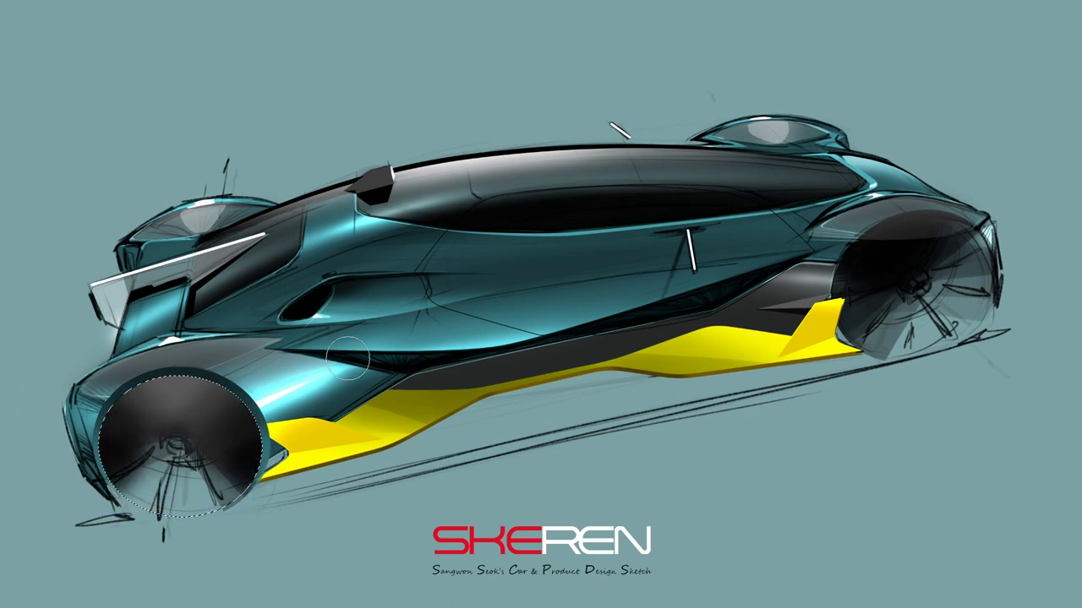
pyautogui.moveTo(139, 397); pyautogui.dragTo(241, 423)
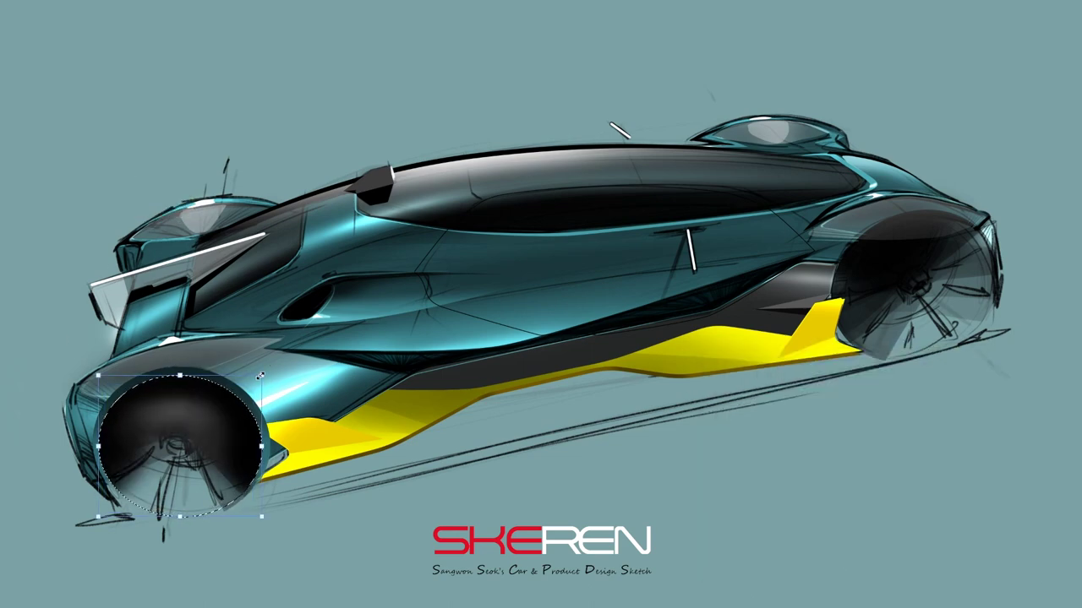
pyautogui.moveTo(259, 377); pyautogui.dragTo(255, 385)
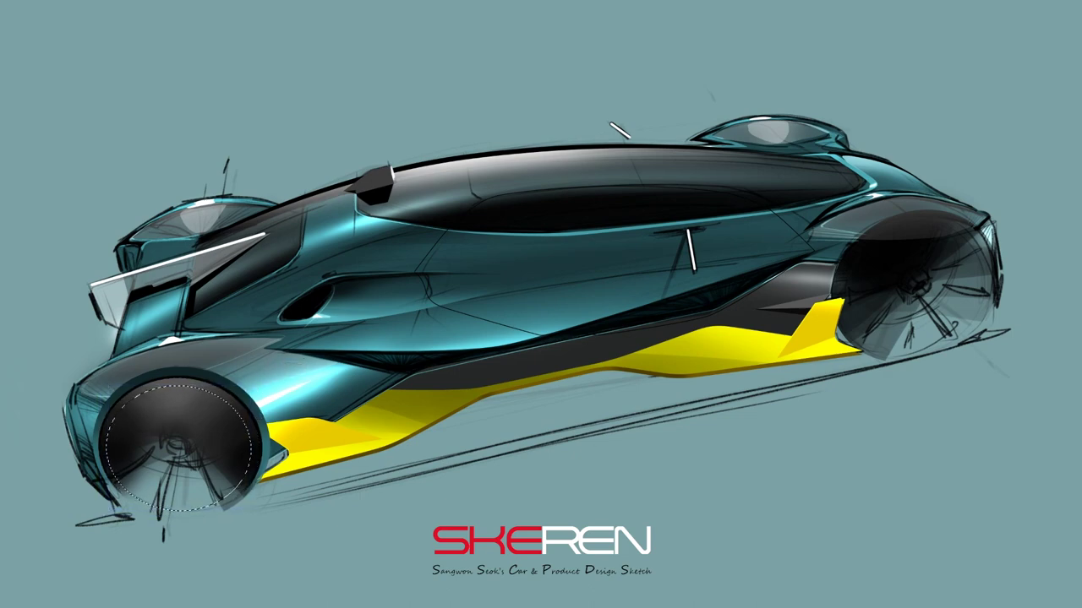
# Turn the front wheel selection into a white rim ring and nudge it up slightly
pyautogui.press('Delete')
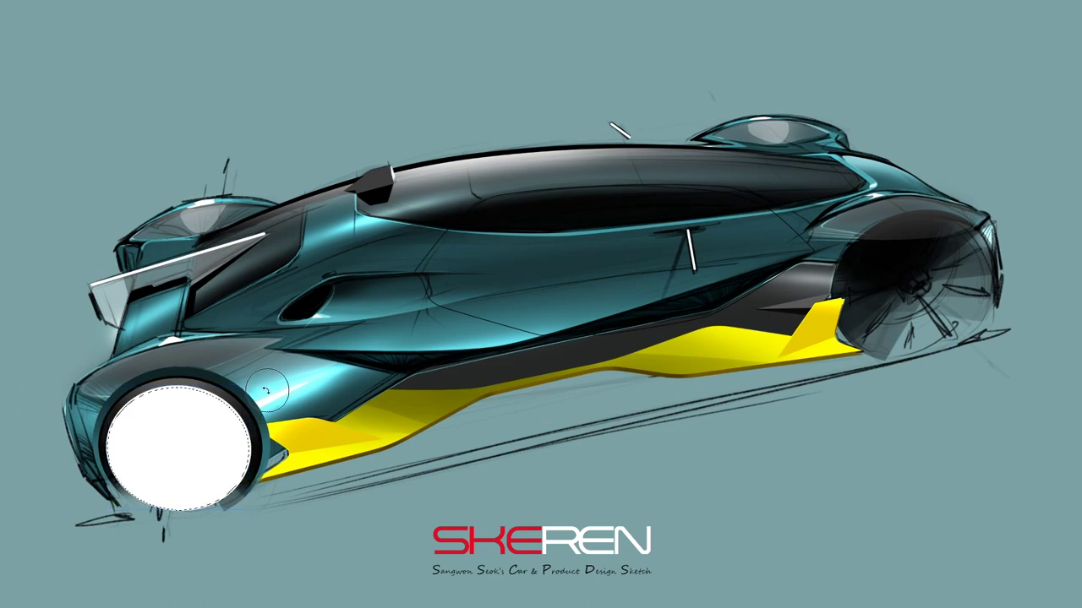
pyautogui.hotkey('ctrl', 'z')
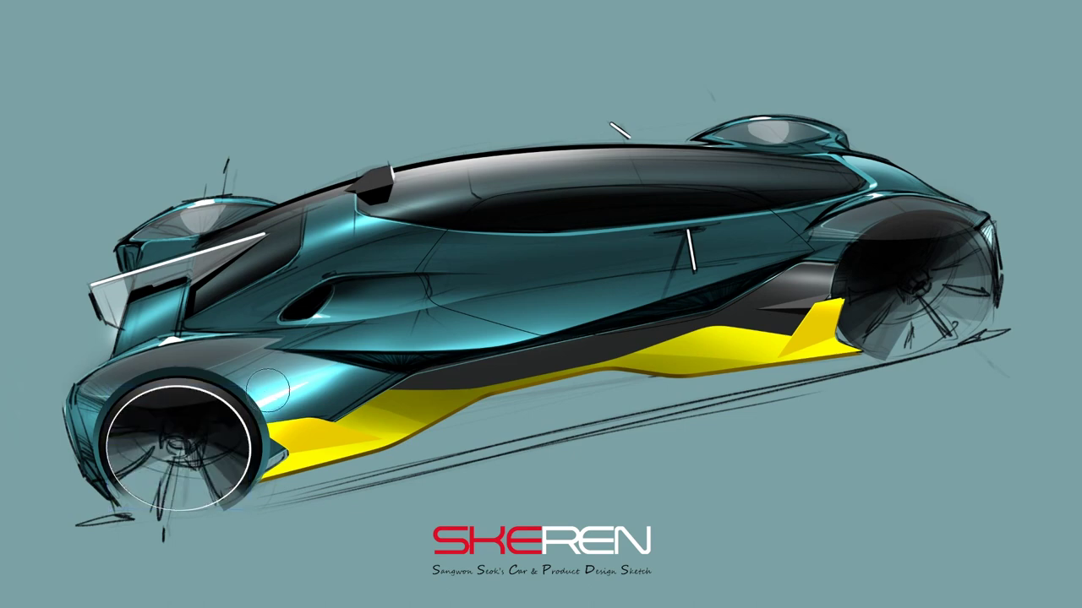
pyautogui.hotkey('ctrl', 't')
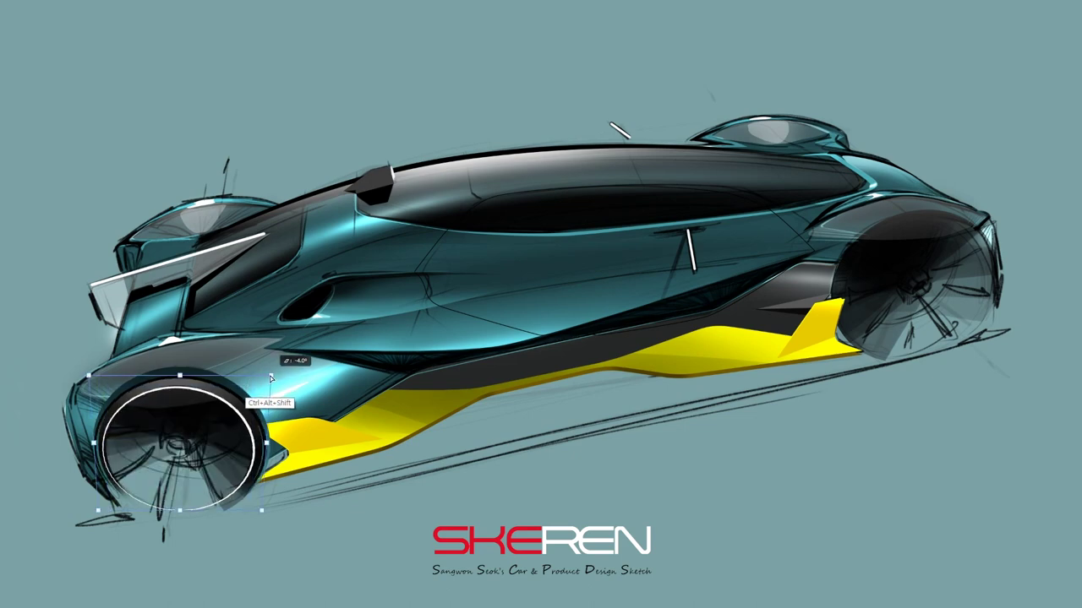
pyautogui.press('Return')
pyautogui.press('v')
pyautogui.press('Up')
pyautogui.press('Up')
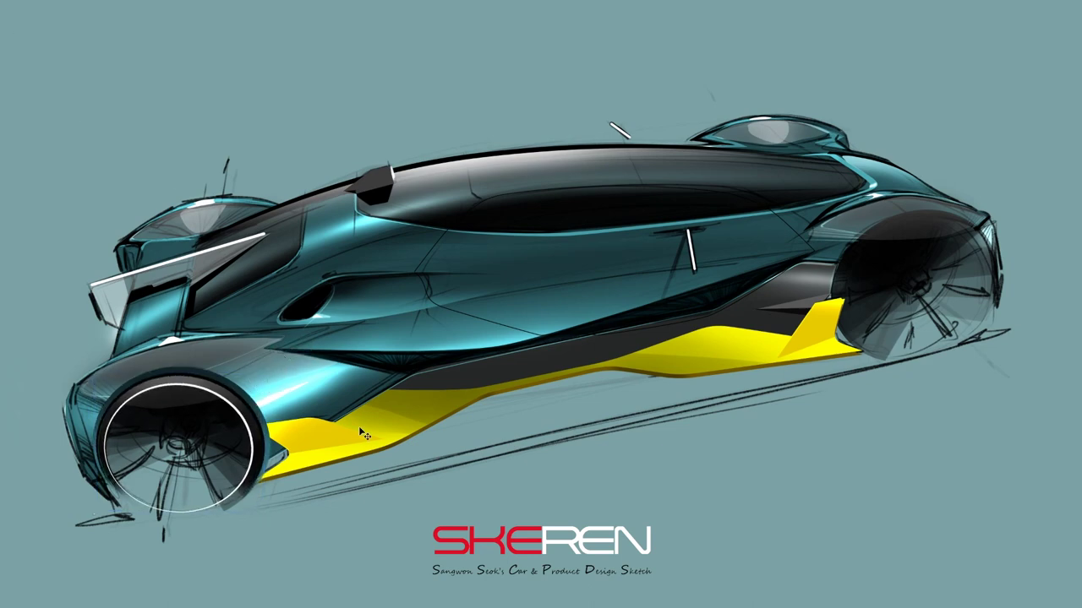
pyautogui.press('Up')
pyautogui.press('Up')
pyautogui.press('Up')
pyautogui.press('Up')
pyautogui.press('Up')
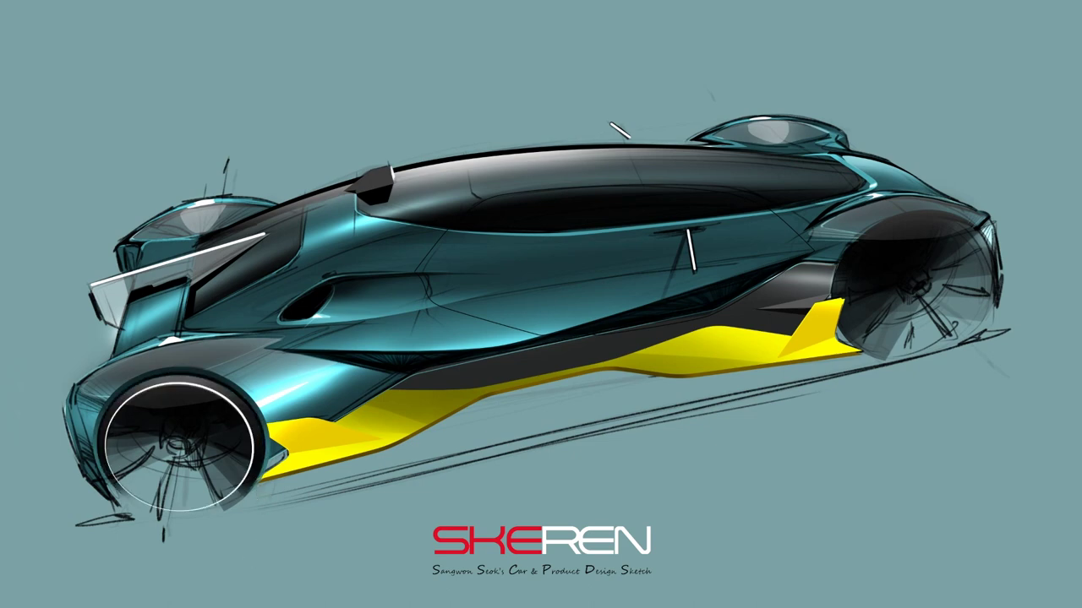
pyautogui.press('Up')
pyautogui.press('Up')
pyautogui.press('Up')
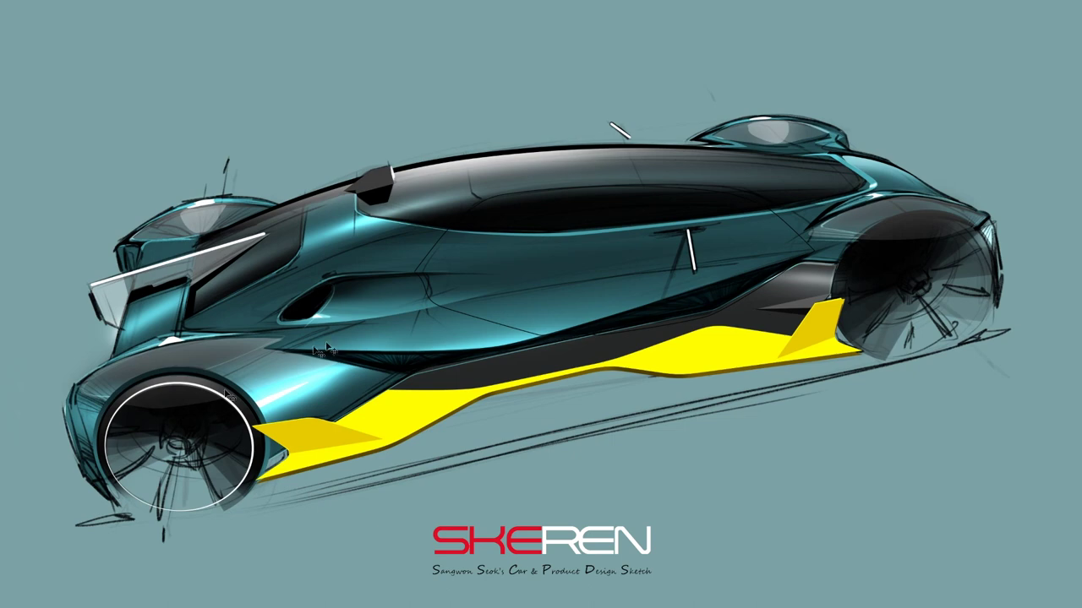
# Copy the white rim onto the rear wheel, rotated to fit
pyautogui.moveTo(228, 427); pyautogui.dragTo(963, 268)
pyautogui.moveTo(1020, 317)
pyautogui.mouseDown()
pyautogui.moveTo(1033, 323)
pyautogui.moveTo(1035, 279)
pyautogui.mouseUp()
pyautogui.press('Return')
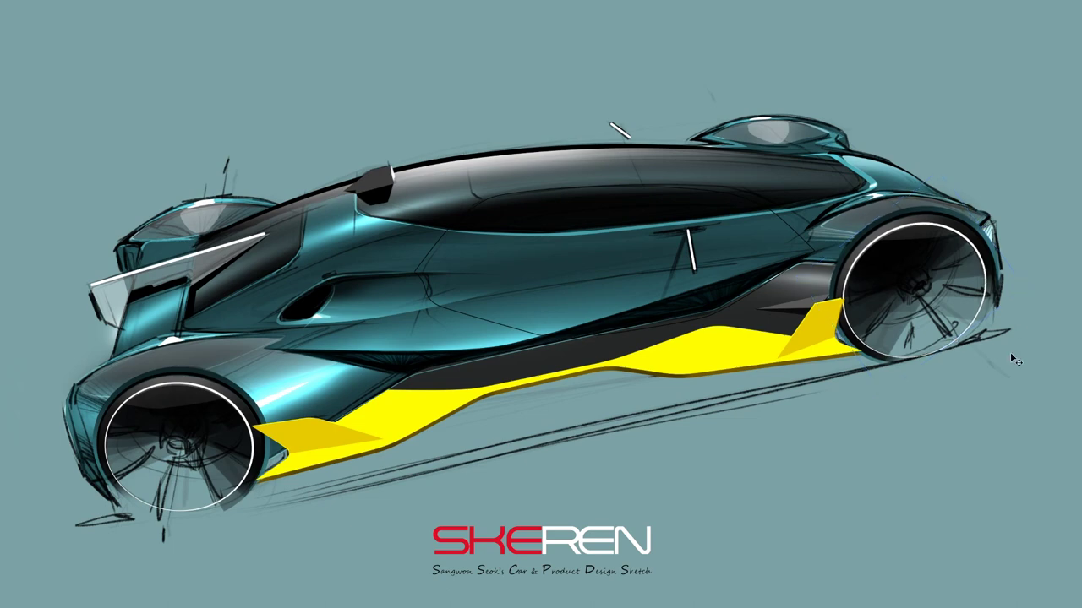
pyautogui.hotkey('ctrl', 't')
pyautogui.press('Return')
# Trace the yellow side skirt's outline up to the rear fin with a closed Pen path
pyautogui.rightClick(290, 473)
pyautogui.click(34, 237)
pyautogui.click(632, 369)
pyautogui.click(720, 337)
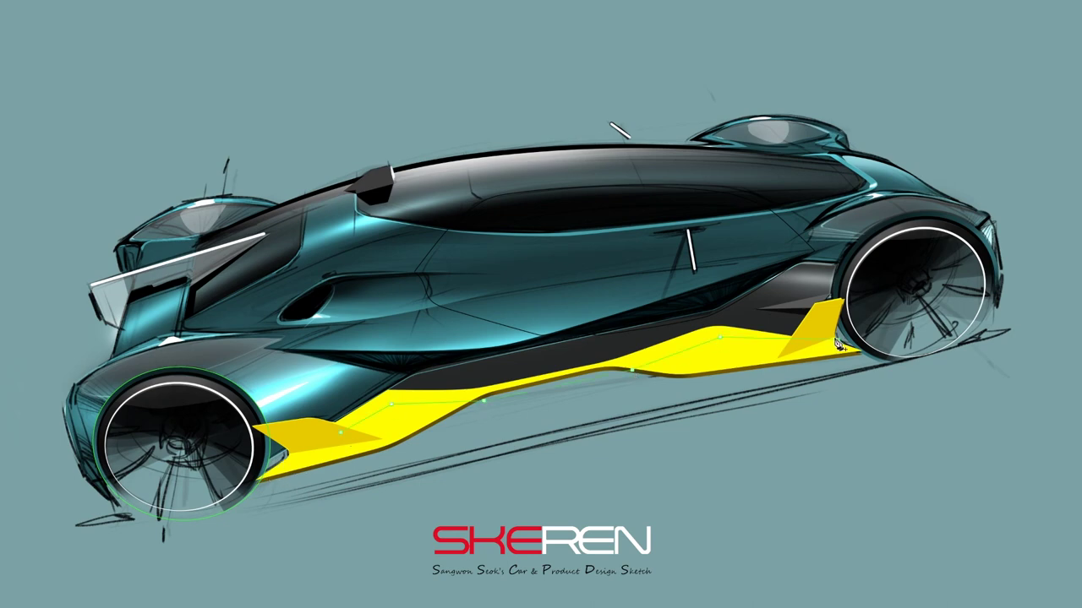
pyautogui.click(747, 336)
pyautogui.click(815, 260)
pyautogui.click(267, 372)
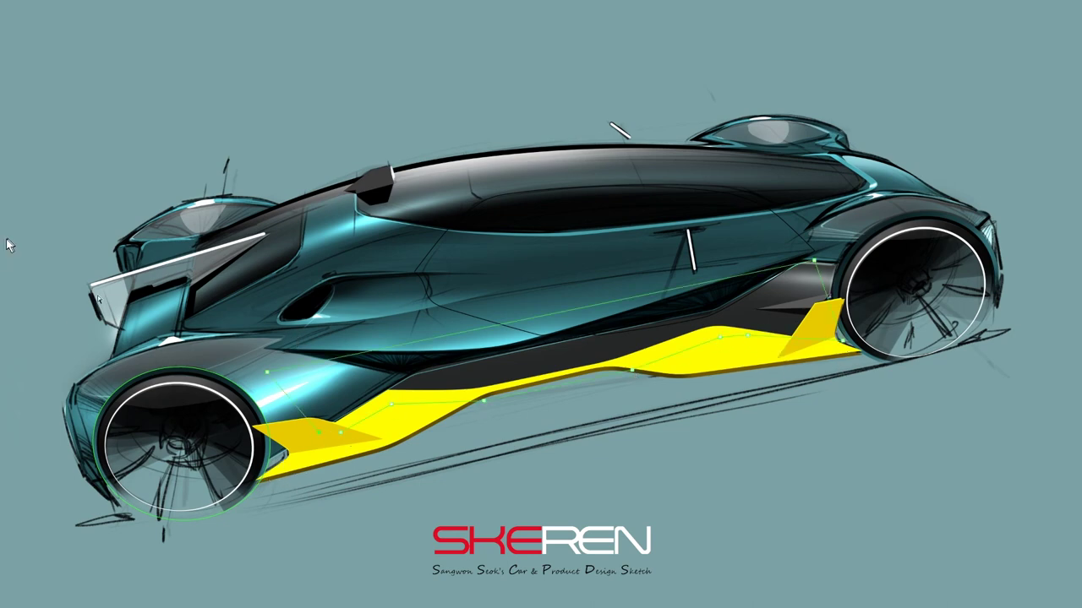
# Adjust the skirt path, load it as a selection, and soften shading beneath the yellow skirt
pyautogui.moveTo(381, 404); pyautogui.dragTo(383, 407)
pyautogui.click(476, 427)
pyautogui.hotkey('ctrl', 'Return')
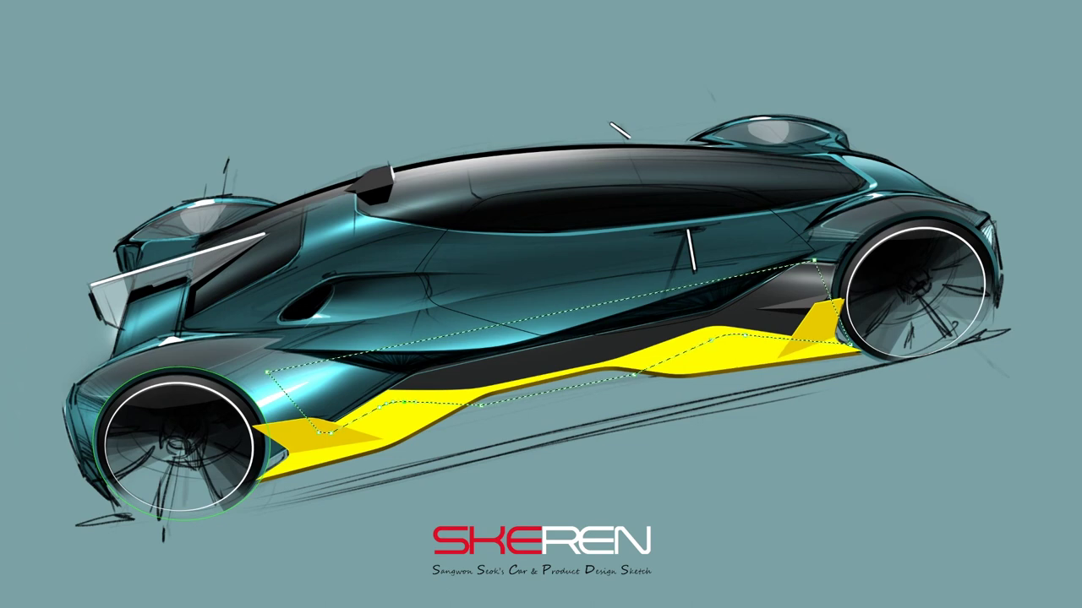
pyautogui.hotkey('ctrl', 'd')
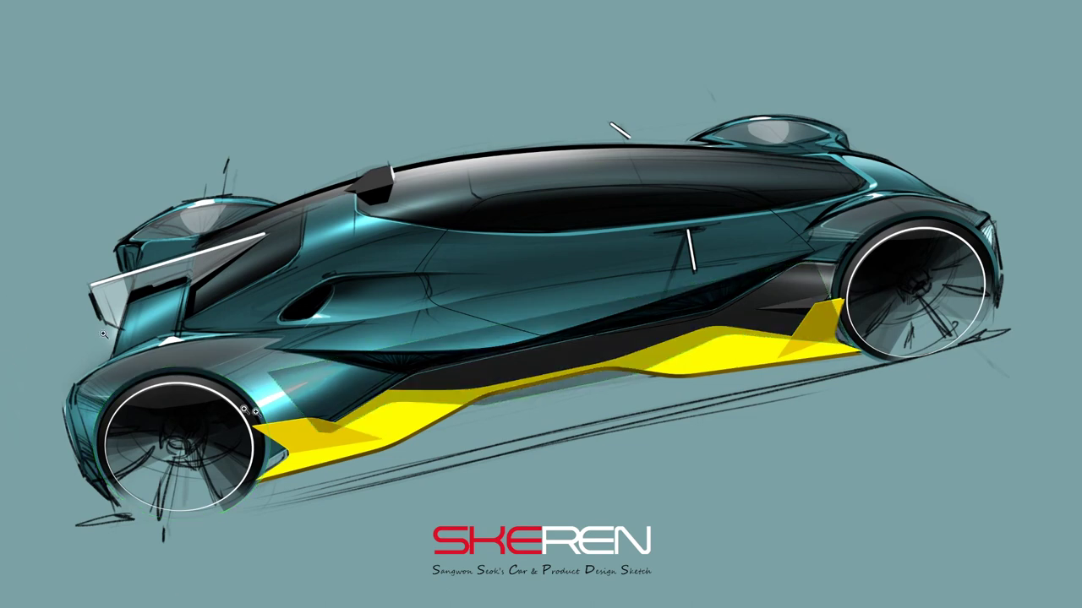
pyautogui.moveTo(301, 420)
pyautogui.mouseDown()
pyautogui.moveTo(339, 429)
pyautogui.moveTo(824, 320)
pyautogui.mouseUp()
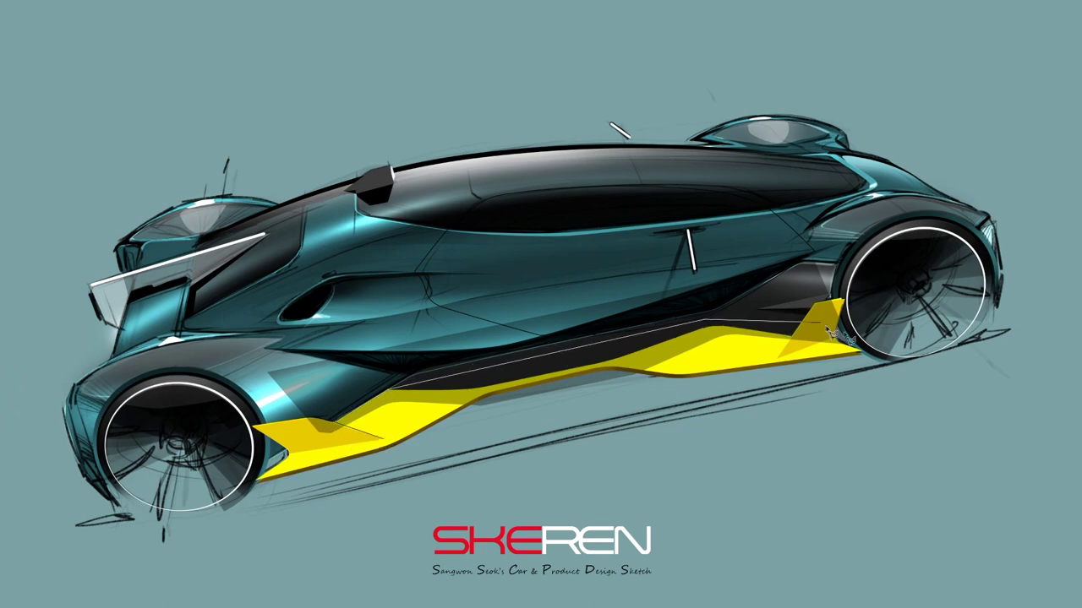
pyautogui.hotkey('ctrl', 'z')
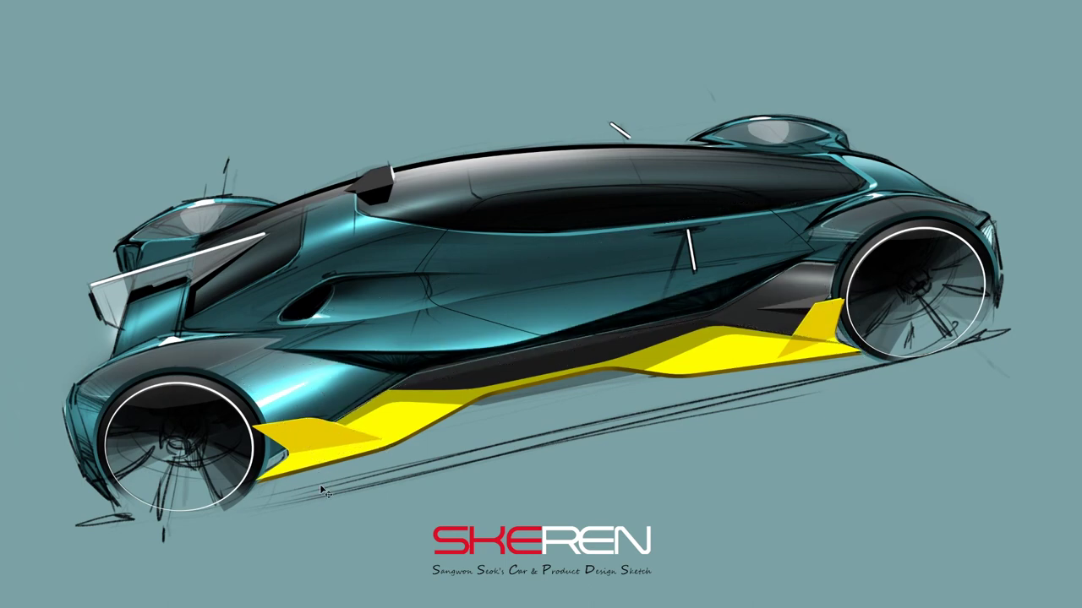
pyautogui.moveTo(460, 418); pyautogui.dragTo(640, 409)
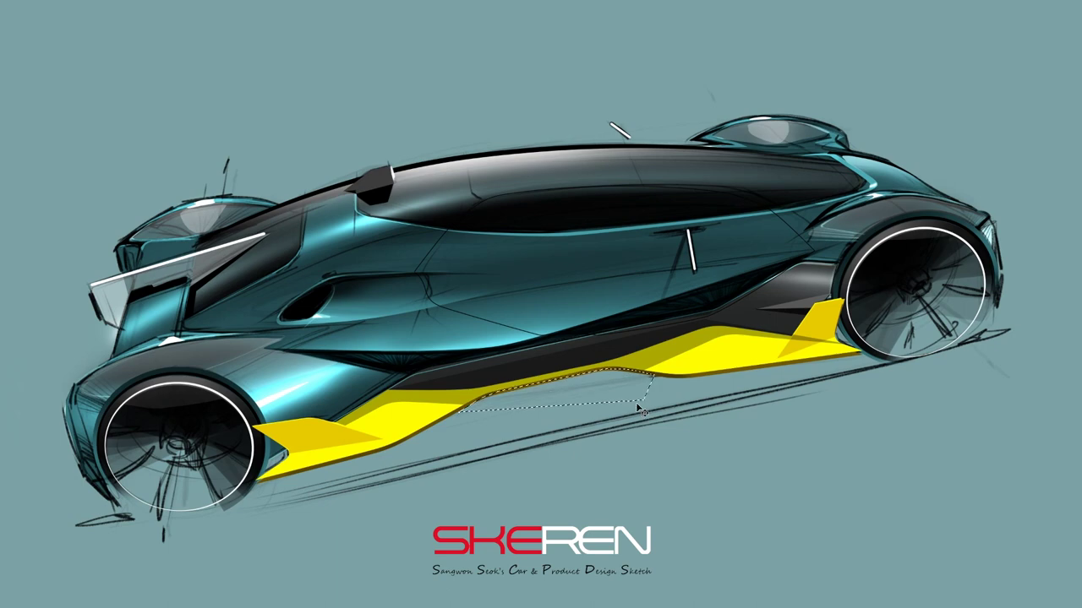
# Draw light yellow dashed stitch lines along the skirt and rear fin, softened with a blur
pyautogui.moveTo(767, 376); pyautogui.dragTo(885, 356)
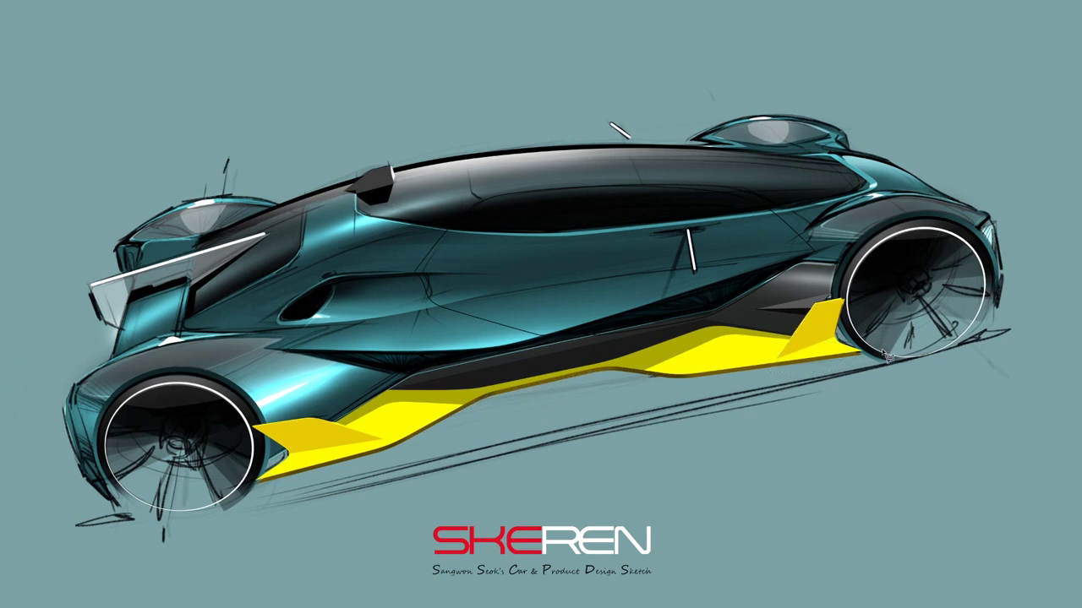
pyautogui.moveTo(376, 441); pyautogui.dragTo(282, 453)
pyautogui.moveTo(780, 355); pyautogui.dragTo(844, 338)
pyautogui.click(968, 379)
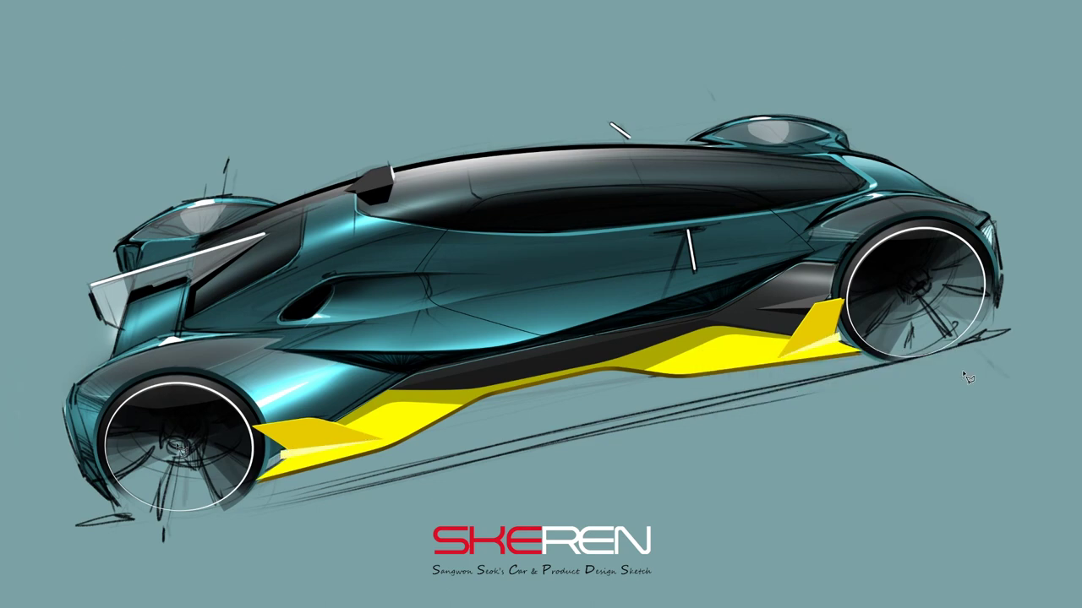
pyautogui.click(73, 128)
pyautogui.press('Return')
pyautogui.press('[')
pyautogui.press('[')
pyautogui.press('[')
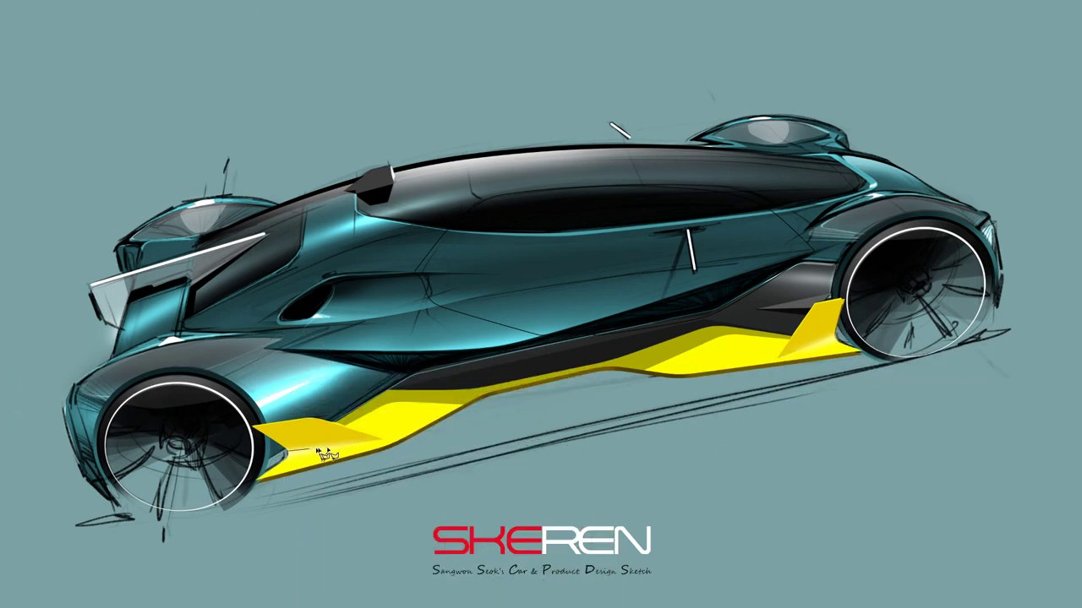
pyautogui.moveTo(294, 459); pyautogui.dragTo(829, 343)
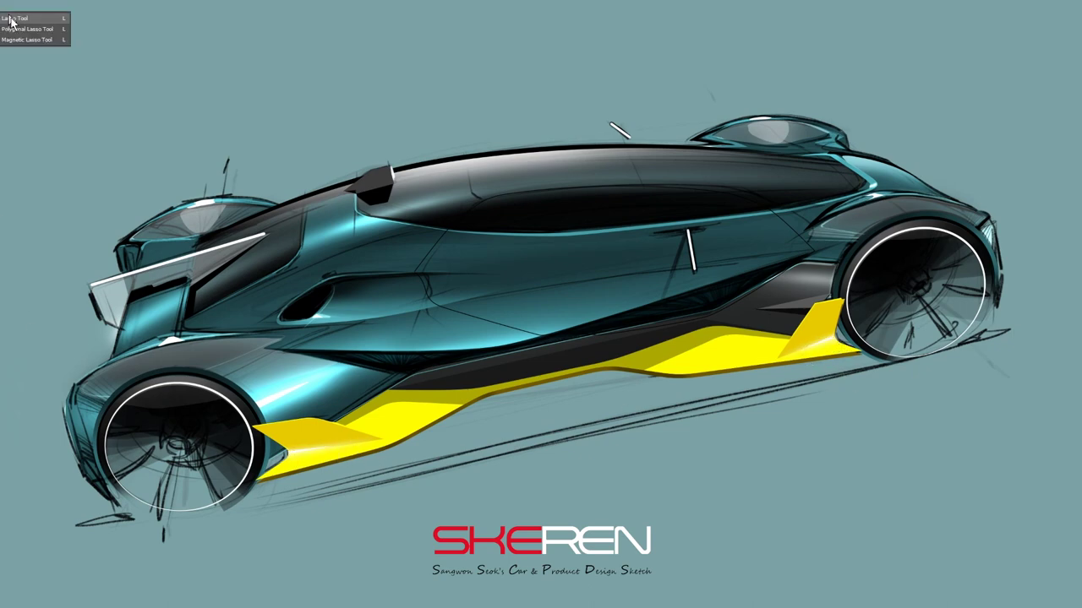
# Stroke a rear deck line and fill the front and rear fin edges solid yellow
pyautogui.moveTo(930, 342); pyautogui.dragTo(929, 303)
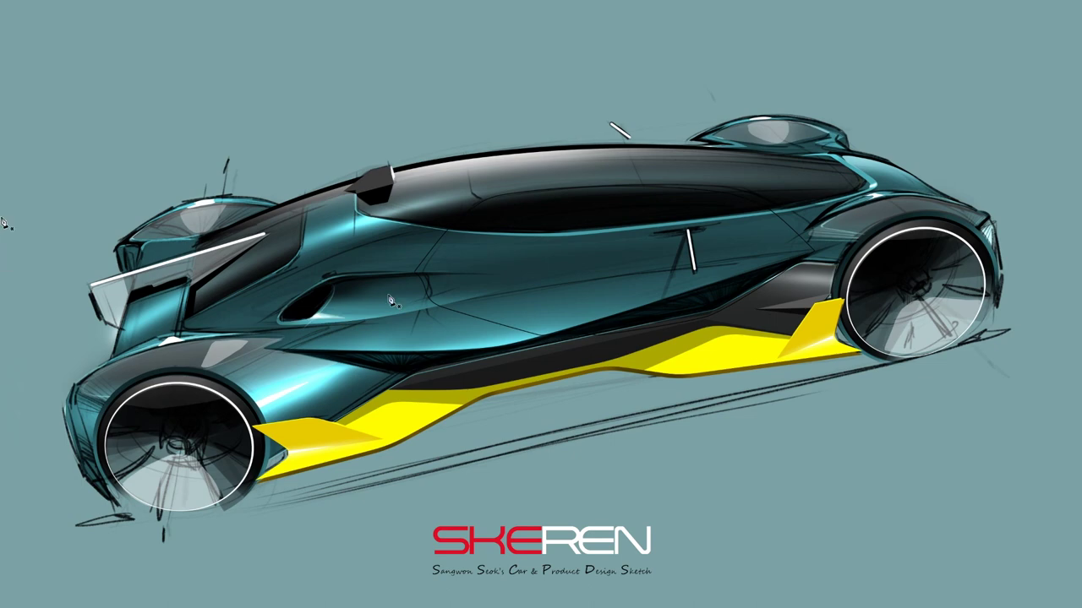
pyautogui.moveTo(833, 152)
pyautogui.mouseDown()
pyautogui.moveTo(965, 207)
pyautogui.moveTo(893, 156)
pyautogui.mouseUp()
pyautogui.press('Return')
pyautogui.moveTo(790, 371); pyautogui.dragTo(845, 342)
pyautogui.moveTo(286, 484); pyautogui.dragTo(372, 443)
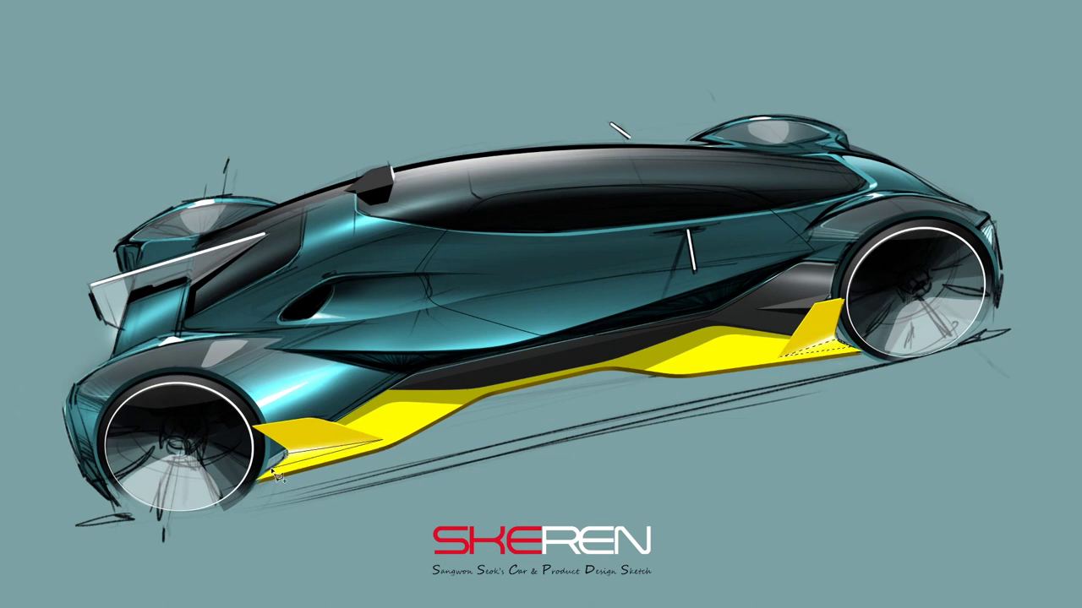
pyautogui.click(7, 336)
pyautogui.click(955, 385)
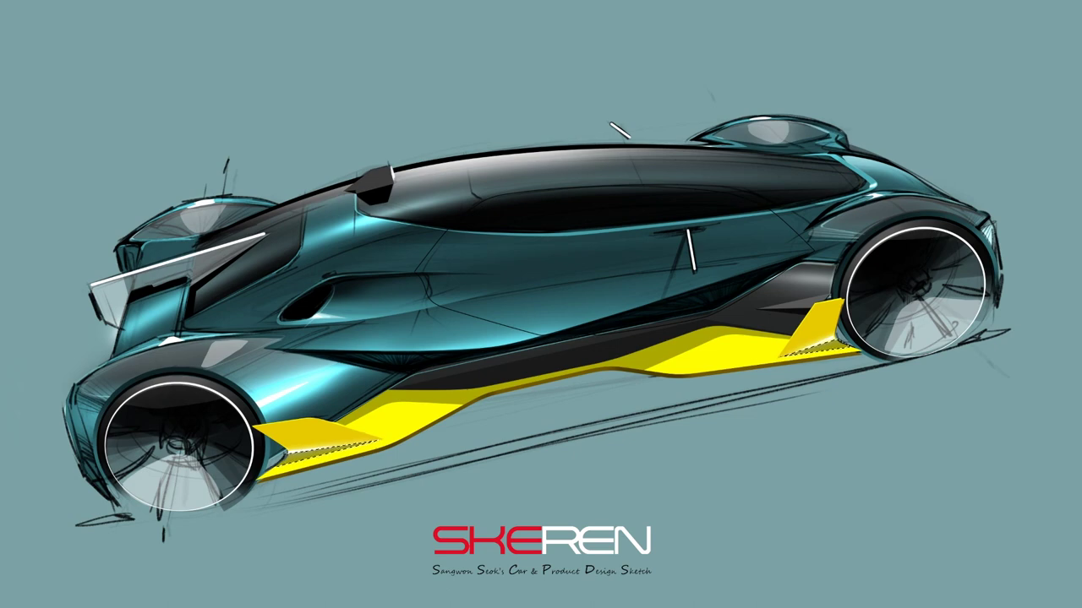
pyautogui.hotkey('ctrl', 'd')
# Lasso an area along the rear upper body and check the brush presets
pyautogui.moveTo(855, 242); pyautogui.dragTo(701, 325)
pyautogui.moveTo(871, 208); pyautogui.dragTo(812, 233)
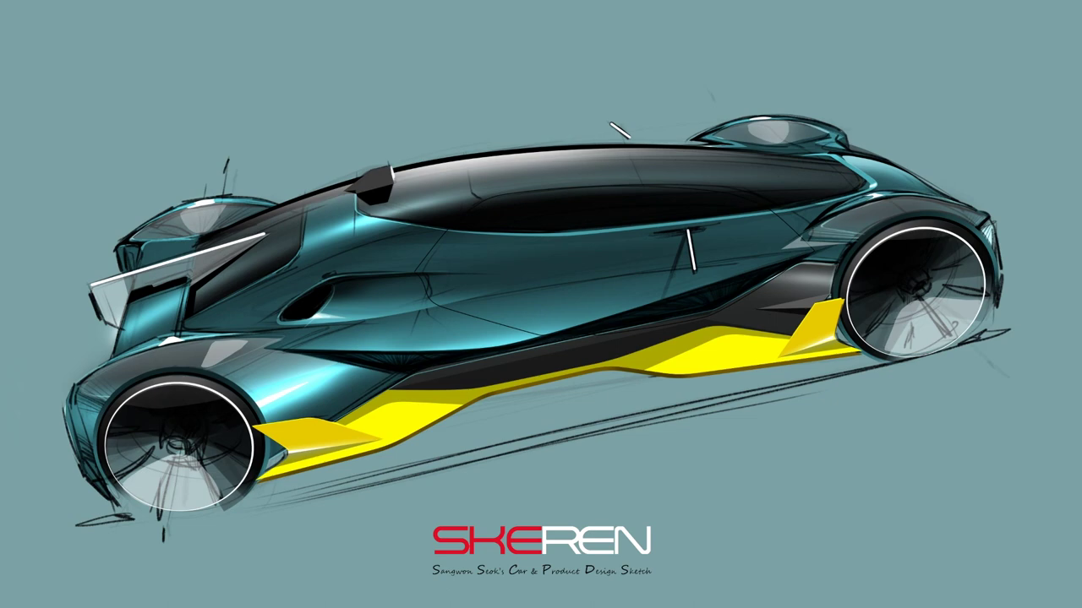
pyautogui.rightClick(518, 342)
pyautogui.press('Escape')
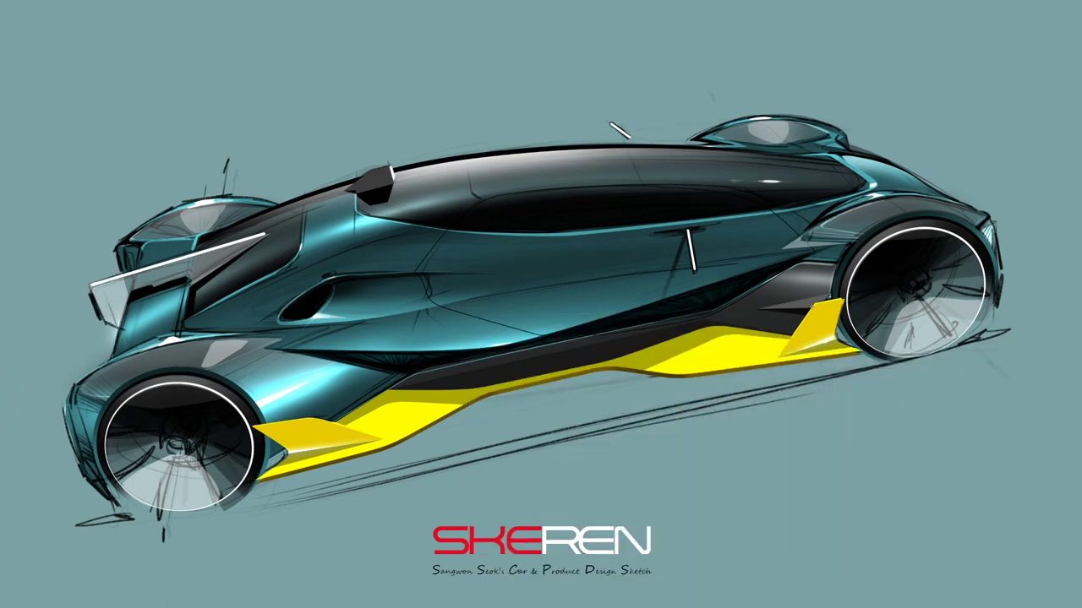
# Paint thin red lines along the top and leading edges of the rear and front yellow fins
pyautogui.moveTo(843, 299); pyautogui.dragTo(812, 307)
pyautogui.keyDown('shift'); pyautogui.click(779, 355); pyautogui.keyUp('shift')
pyautogui.moveTo(252, 426); pyautogui.dragTo(313, 417)
pyautogui.keyDown('shift'); pyautogui.click(379, 439); pyautogui.keyUp('shift')
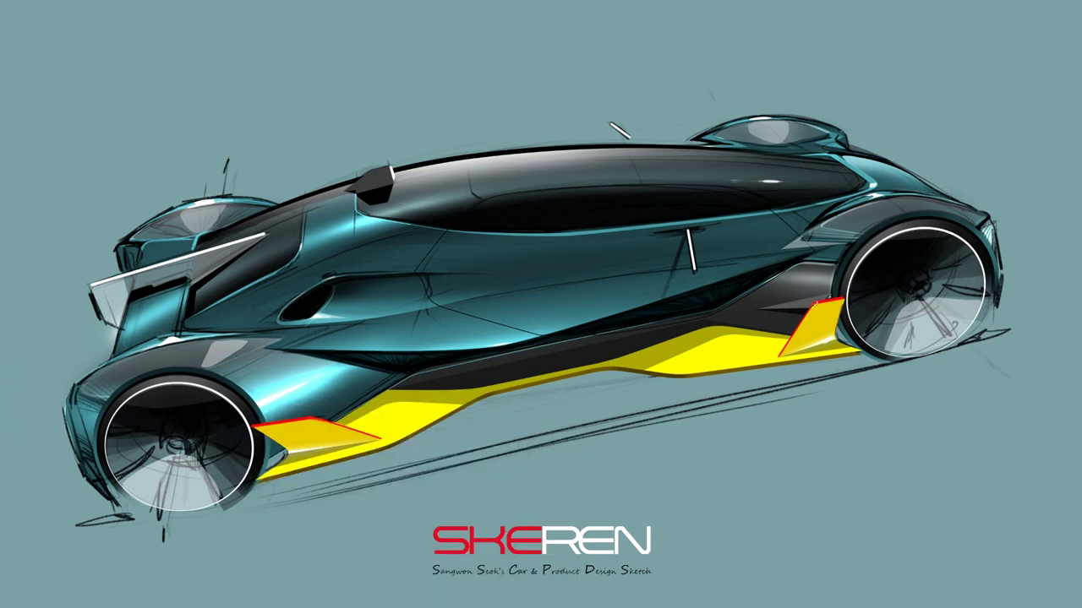
pyautogui.rightClick(274, 402)
pyautogui.press('Escape')
pyautogui.rightClick(381, 378)
pyautogui.press('Escape')
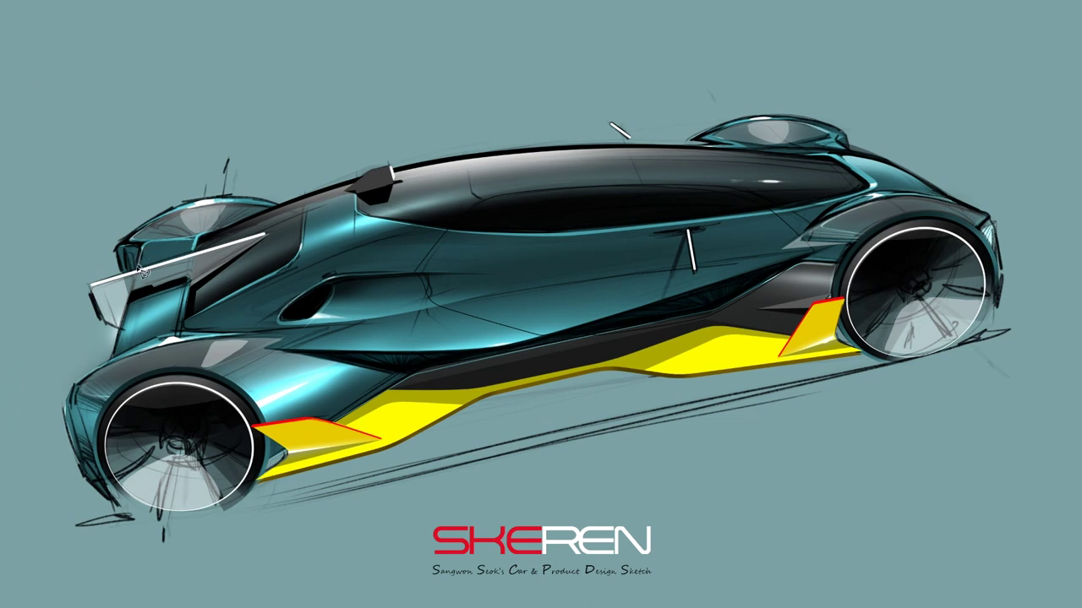
# Paint light strokes on the front-left edge and refill the front splitter triangle bright yellow with the Polygonal Lasso
pyautogui.hotkey('alt', 'c')
pyautogui.click(955, 373)
pyautogui.moveTo(69, 416); pyautogui.dragTo(93, 469)
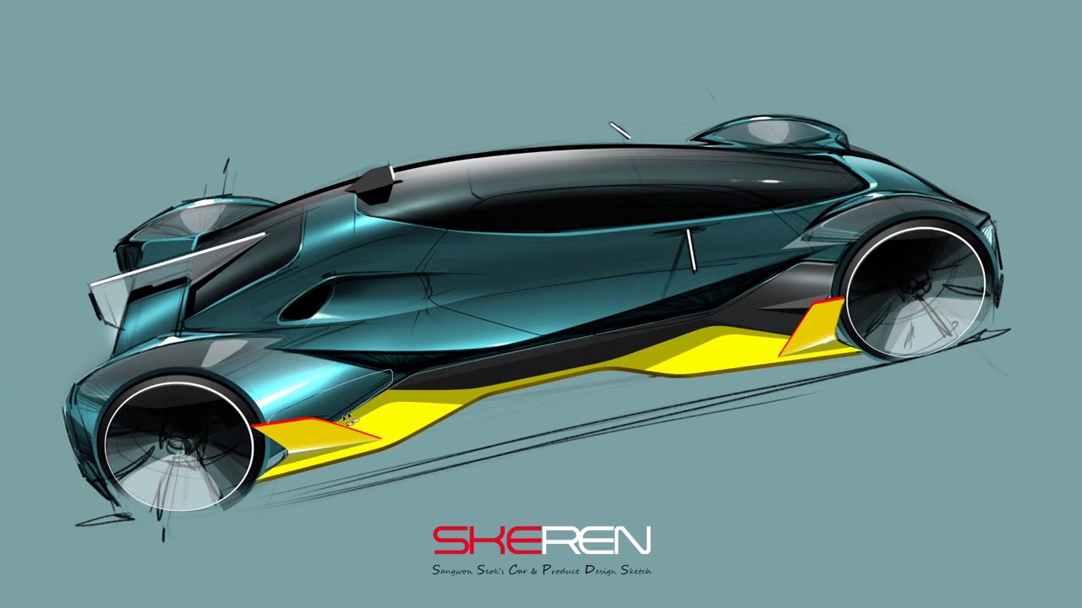
pyautogui.moveTo(272, 429); pyautogui.dragTo(268, 456)
pyautogui.rightClick(2, 28)
pyautogui.click(3, 28)
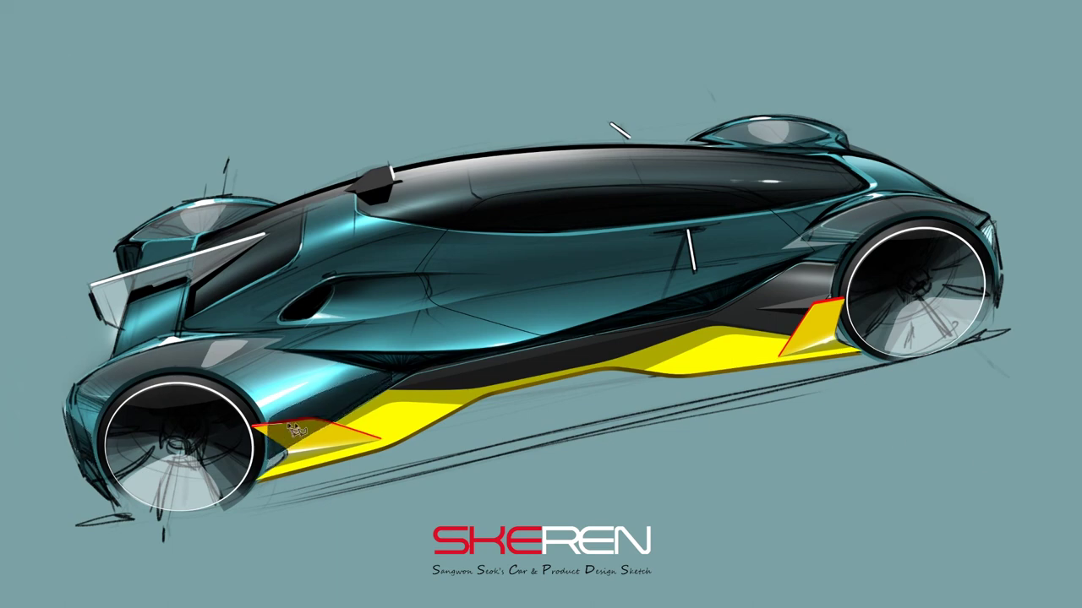
pyautogui.click(275, 436)
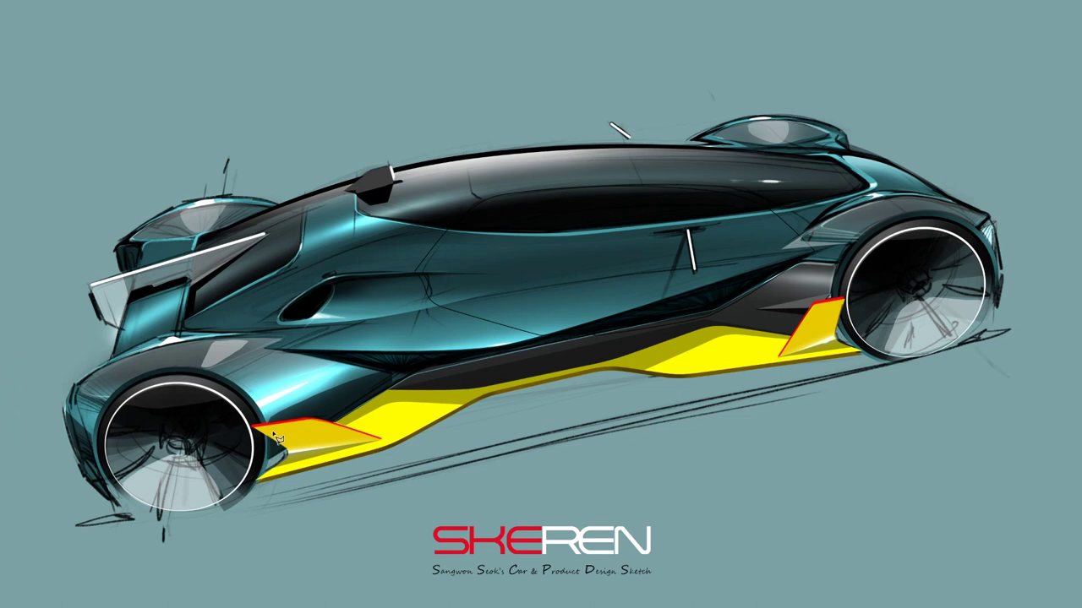
pyautogui.press('b')
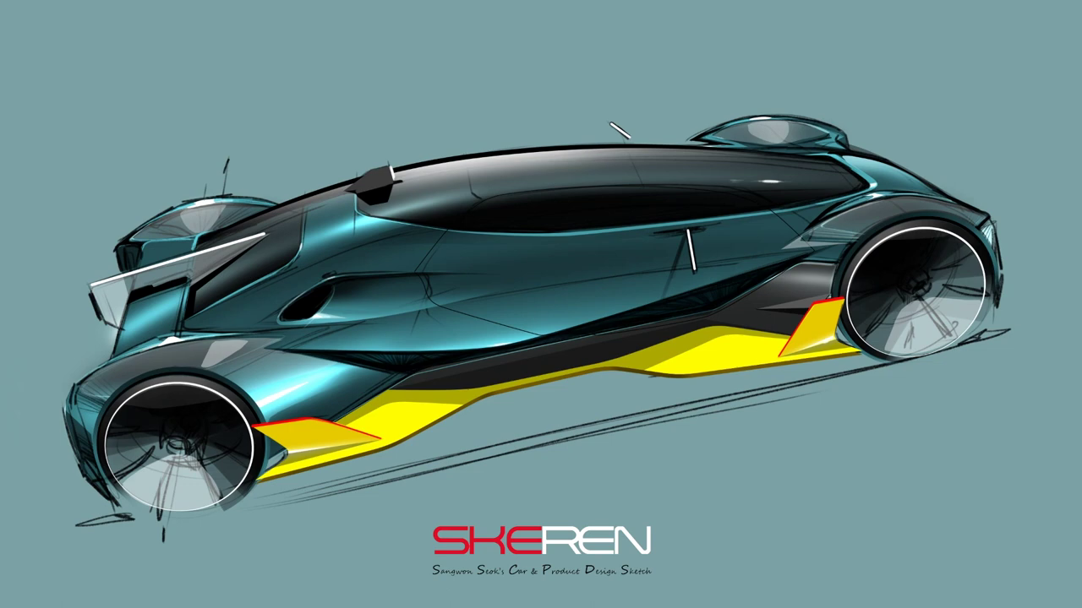
# Switch the brush to teal and paint a cyan stroke along the car's front edge
pyautogui.rightClick(131, 373)
pyautogui.rightClick(84, 169)
pyautogui.doubleClick(313, 308)
pyautogui.click(92, 335)
pyautogui.press('Return')
pyautogui.moveTo(88, 290); pyautogui.dragTo(99, 324)
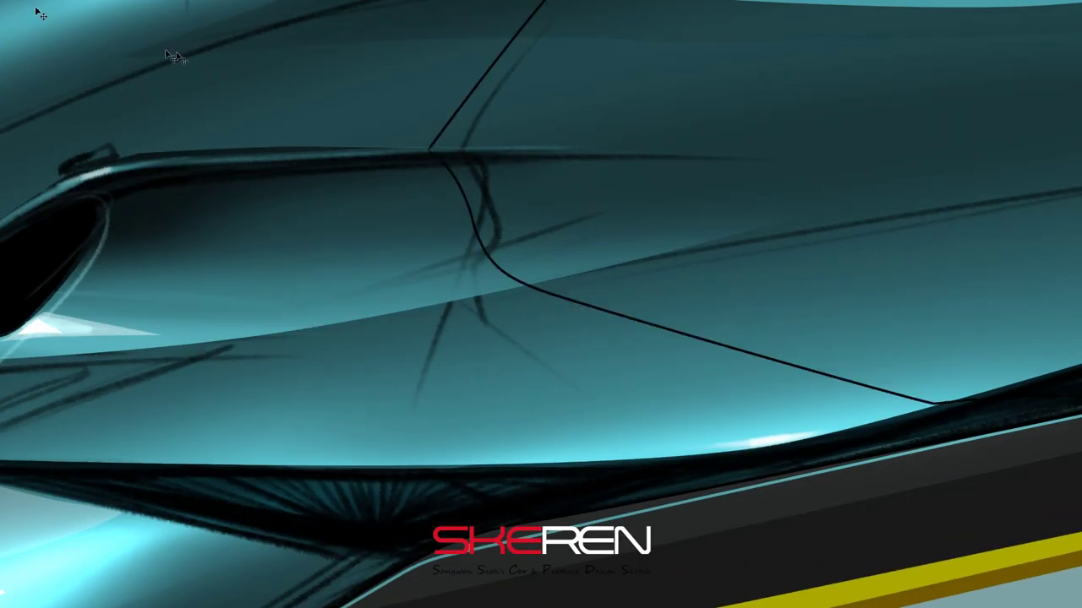
pyautogui.moveTo(681, 305); pyautogui.dragTo(688, 300)
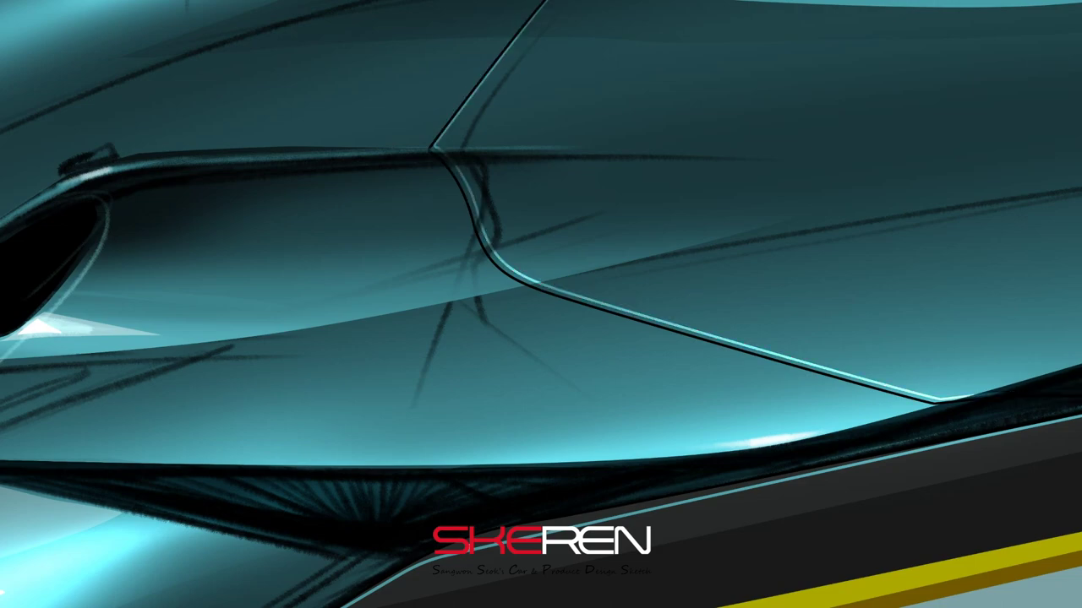
pyautogui.keyDown('alt'); pyautogui.click(507, 302); pyautogui.keyUp('alt')
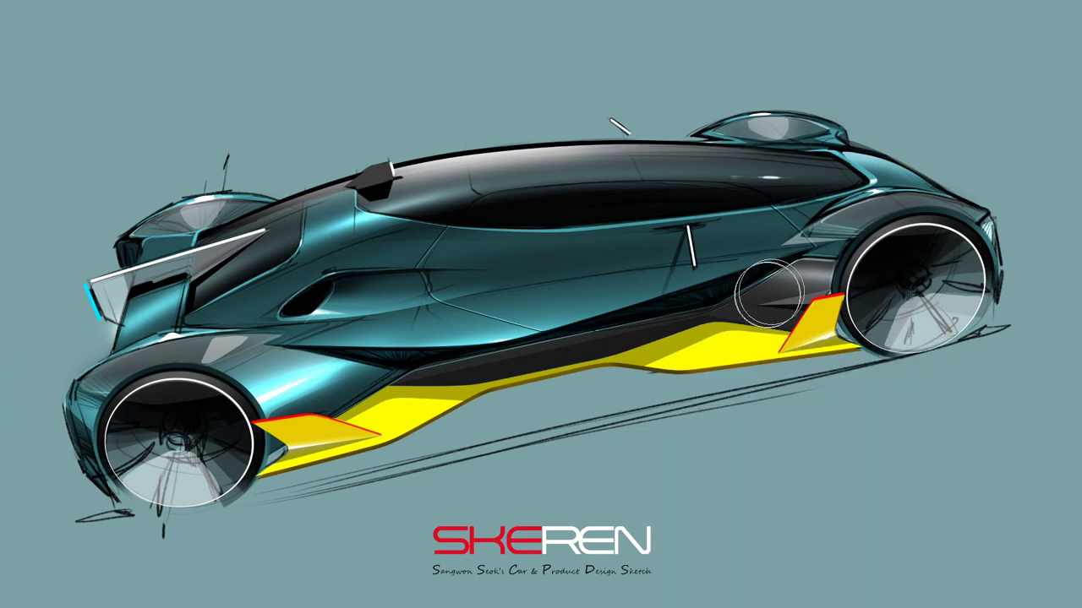
# Add highlights to the canopy, side air intake, lower body side and upper body shoulder
pyautogui.rightClick(490, 234)
pyautogui.press('Escape')
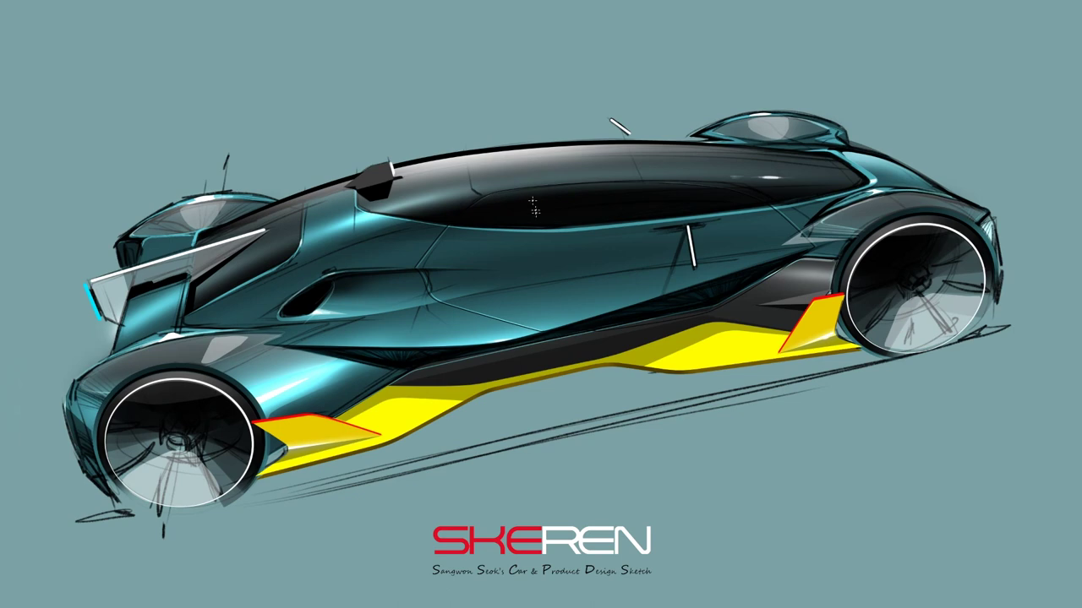
pyautogui.moveTo(642, 185); pyautogui.dragTo(541, 187)
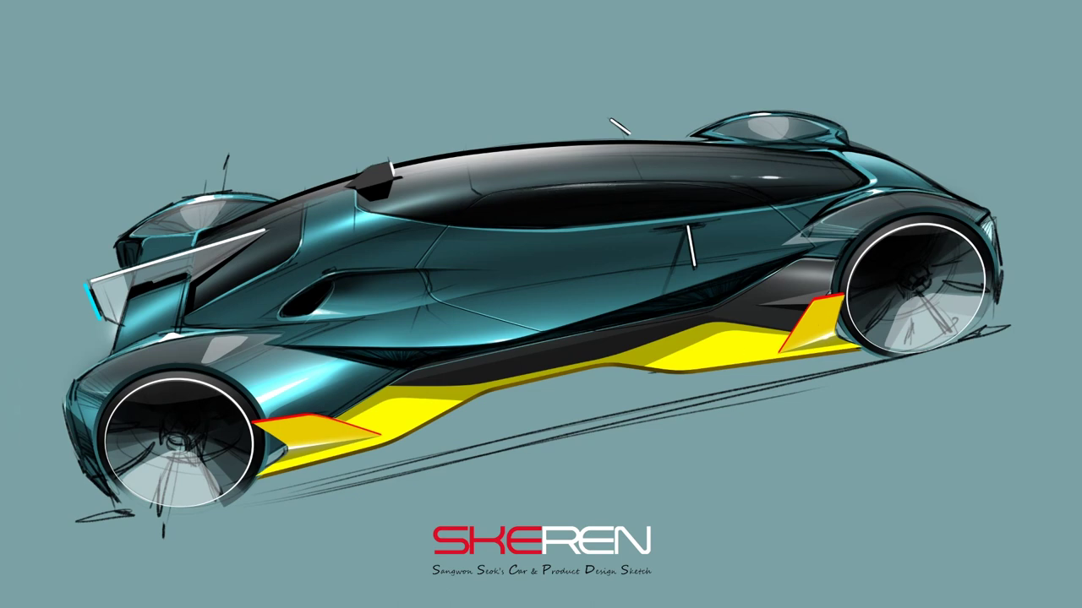
pyautogui.moveTo(338, 301); pyautogui.dragTo(372, 307)
pyautogui.hotkey('ctrl', 'd')
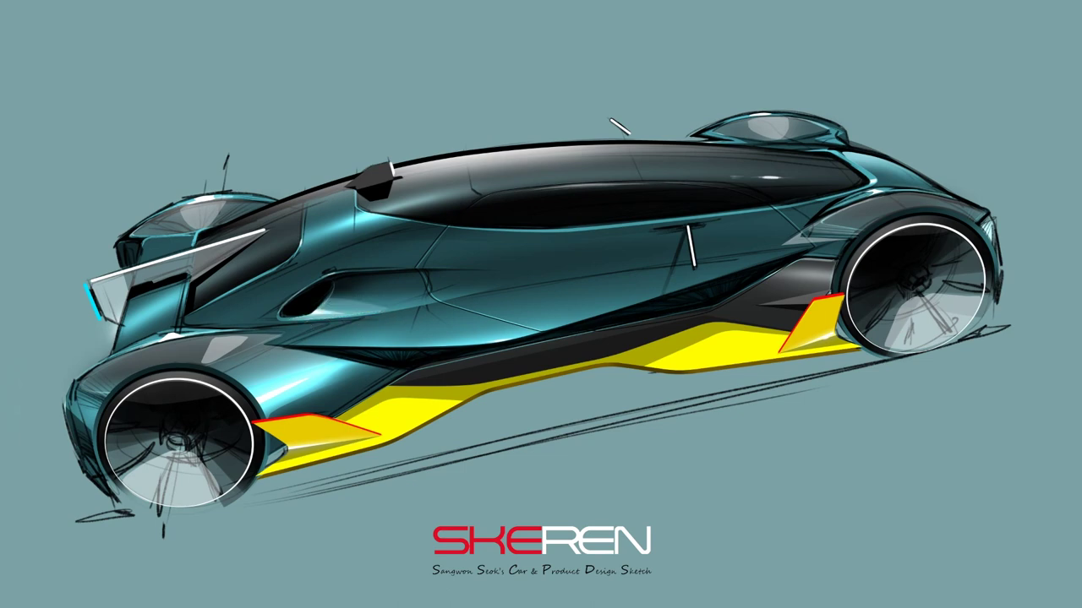
pyautogui.moveTo(380, 337)
pyautogui.mouseDown()
pyautogui.moveTo(636, 306)
pyautogui.moveTo(368, 351)
pyautogui.mouseUp()
pyautogui.moveTo(907, 175); pyautogui.dragTo(942, 187)
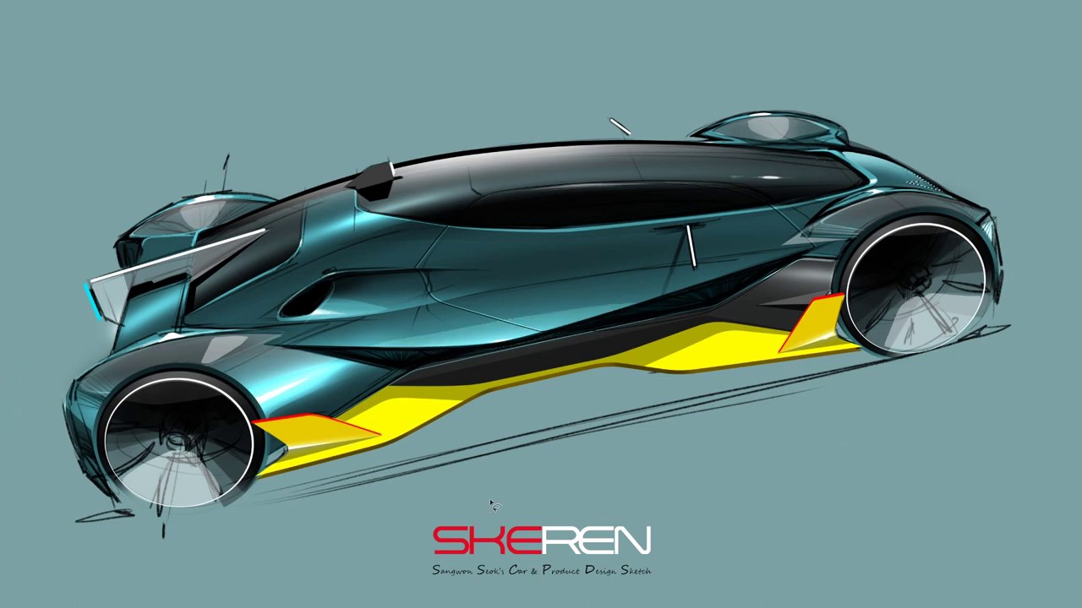
pyautogui.hotkey('ctrl', 'z')
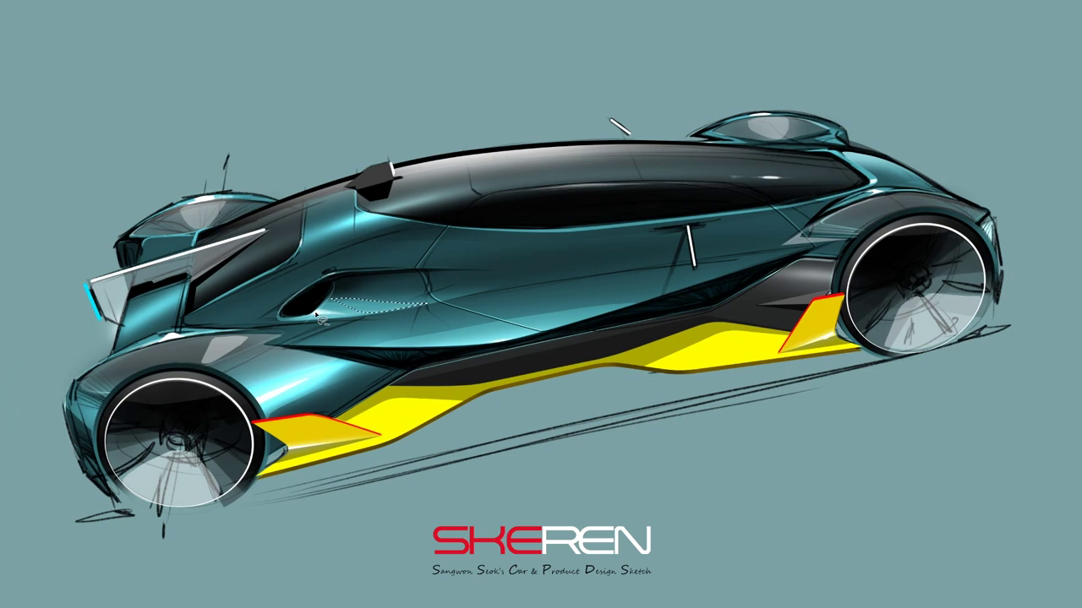
pyautogui.moveTo(477, 191); pyautogui.dragTo(277, 258)
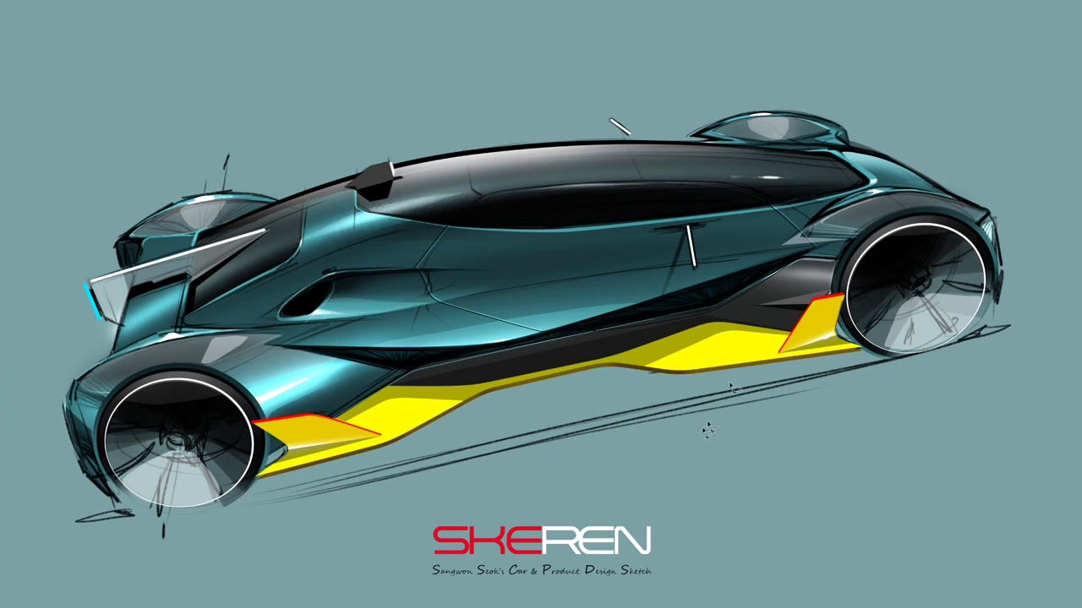
# Lasso the side skirt areas, fill them white, and soften to pale yellow
pyautogui.moveTo(651, 371); pyautogui.dragTo(614, 373)
pyautogui.moveTo(426, 423); pyautogui.dragTo(377, 432)
pyautogui.moveTo(662, 363); pyautogui.dragTo(664, 365)
pyautogui.hotkey('alt', 'BackSpace')
pyautogui.hotkey('ctrl', 'BackSpace')
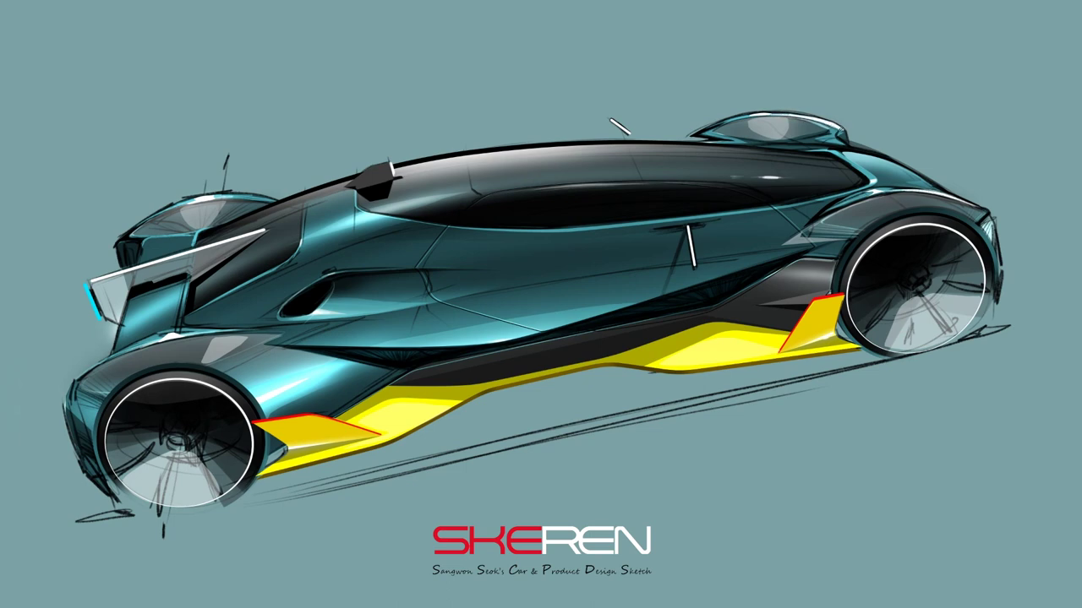
# Outline the nose and upper wing shapes with the Polygonal Lasso and fill them red
pyautogui.rightClick(5, 203)
pyautogui.click(34, 241)
pyautogui.moveTo(176, 346)
pyautogui.mouseDown()
pyautogui.moveTo(43, 382)
pyautogui.moveTo(71, 435)
pyautogui.mouseUp()
pyautogui.hotkey('alt', 'BackSpace')
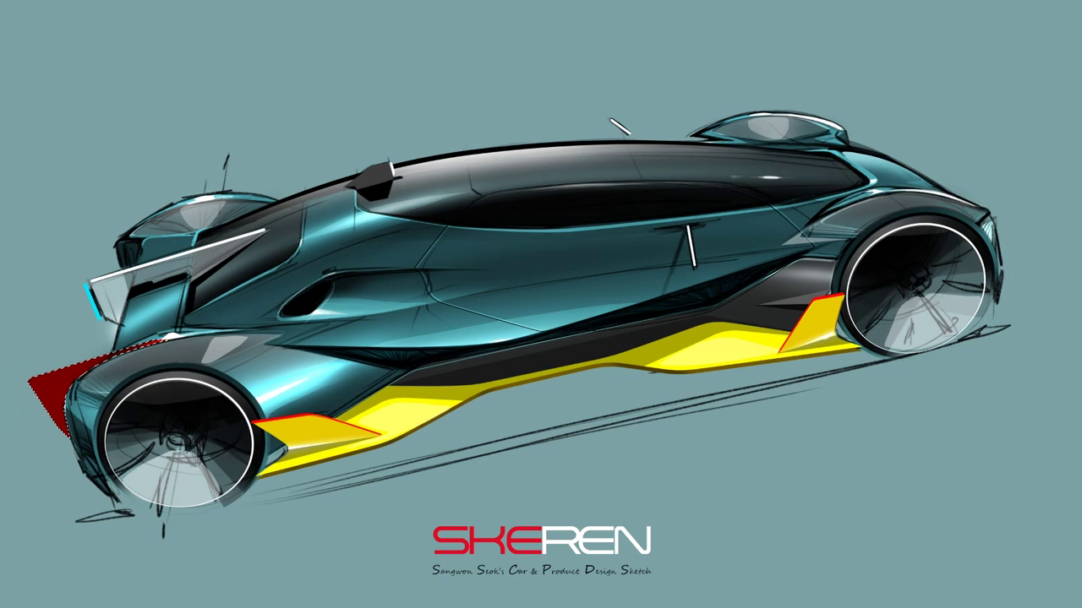
pyautogui.moveTo(188, 204)
pyautogui.mouseDown()
pyautogui.moveTo(87, 230)
pyautogui.moveTo(124, 251)
pyautogui.mouseUp()
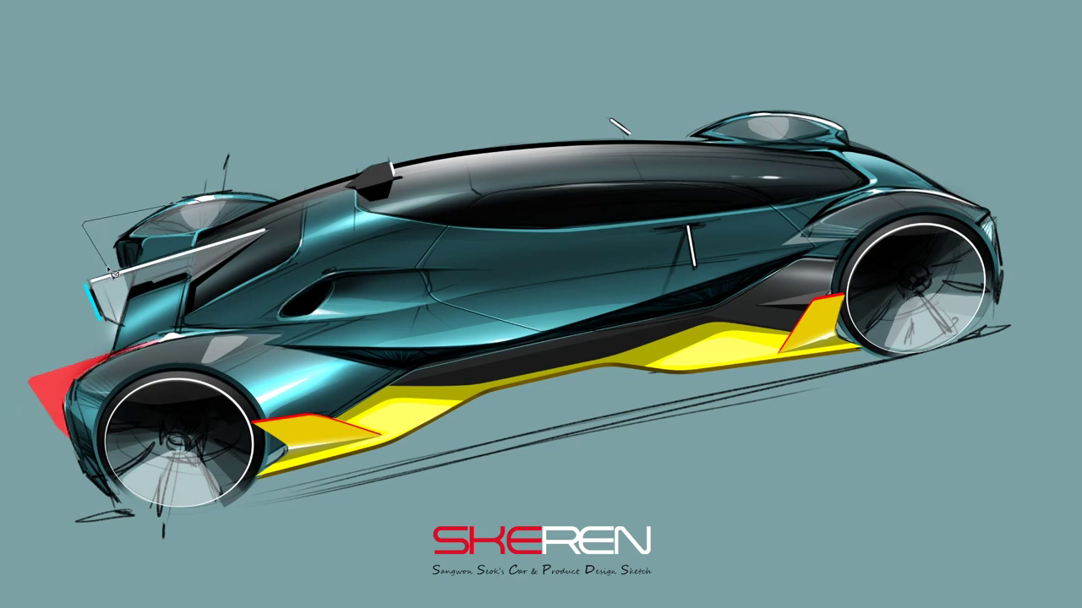
pyautogui.moveTo(124, 251); pyautogui.dragTo(184, 205)
pyautogui.hotkey('alt', 'BackSpace')
pyautogui.hotkey('ctrl', 'd')
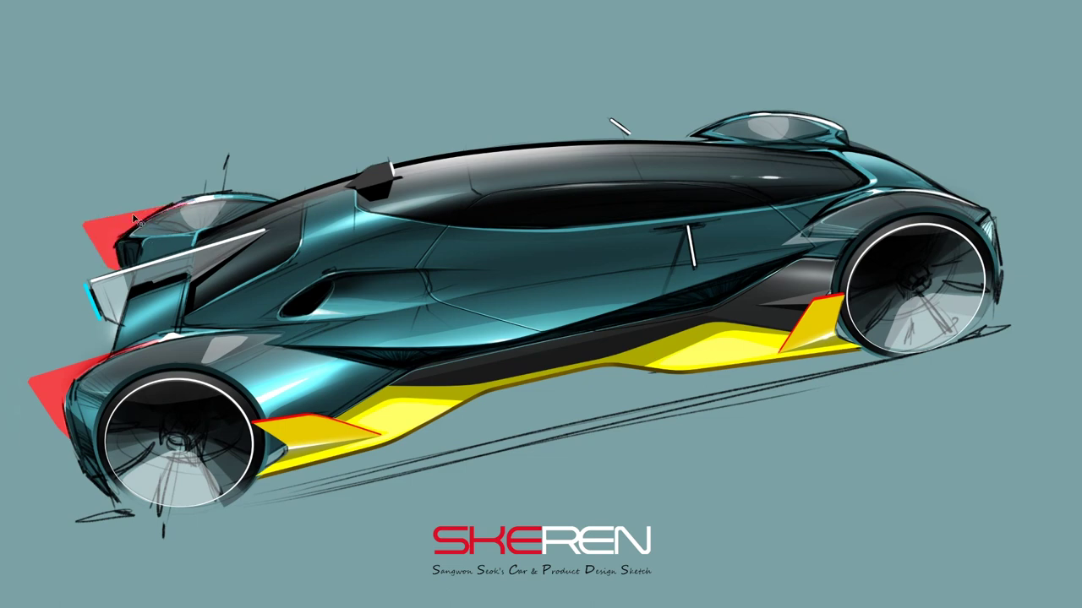
# Shift the red wings to cyan with Hue/Saturation at Hue -170
pyautogui.hotkey('ctrl', 'u')
pyautogui.moveTo(417, 468); pyautogui.dragTo(366, 470)
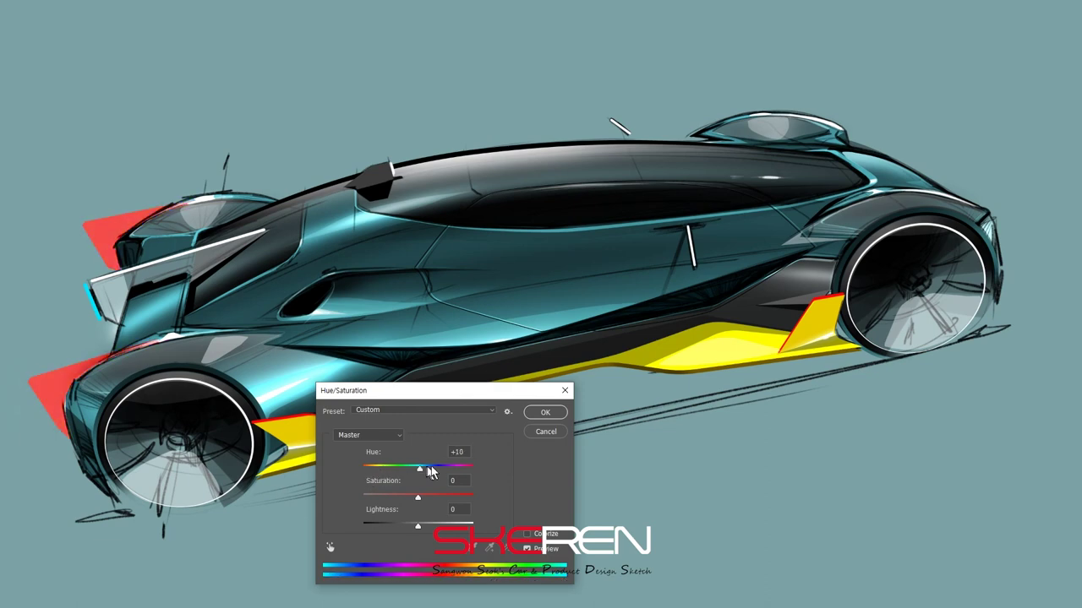
pyautogui.click(539, 414)
pyautogui.rightClick(356, 380)
pyautogui.click(393, 400)
pyautogui.press('Return')
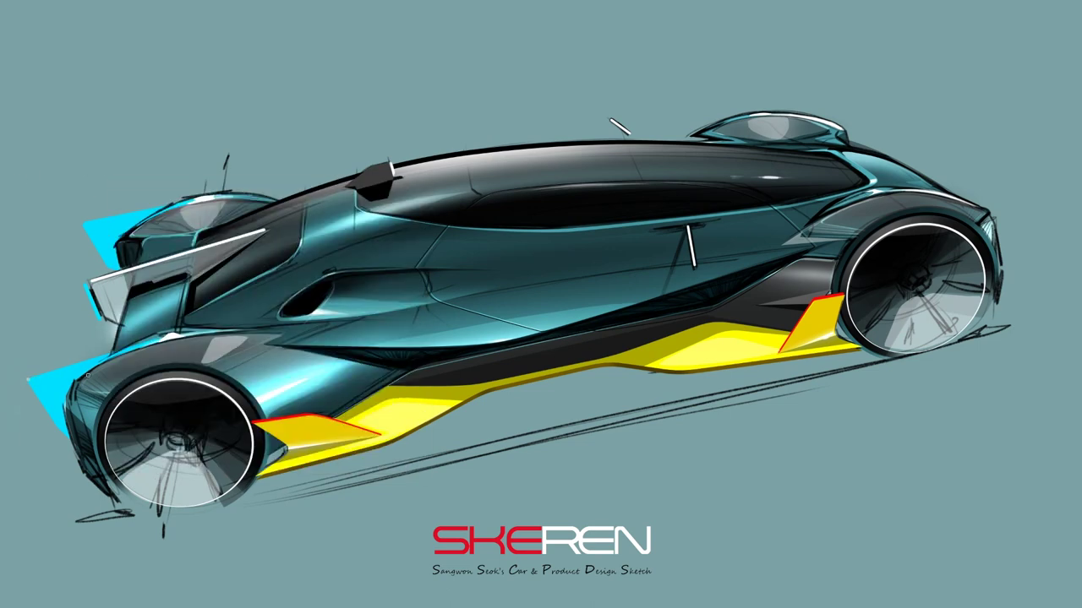
# Brush white highlights along both cyan wings and a yellow edge line on the upper wing
pyautogui.moveTo(28, 379); pyautogui.dragTo(156, 339)
pyautogui.moveTo(82, 222); pyautogui.dragTo(200, 196)
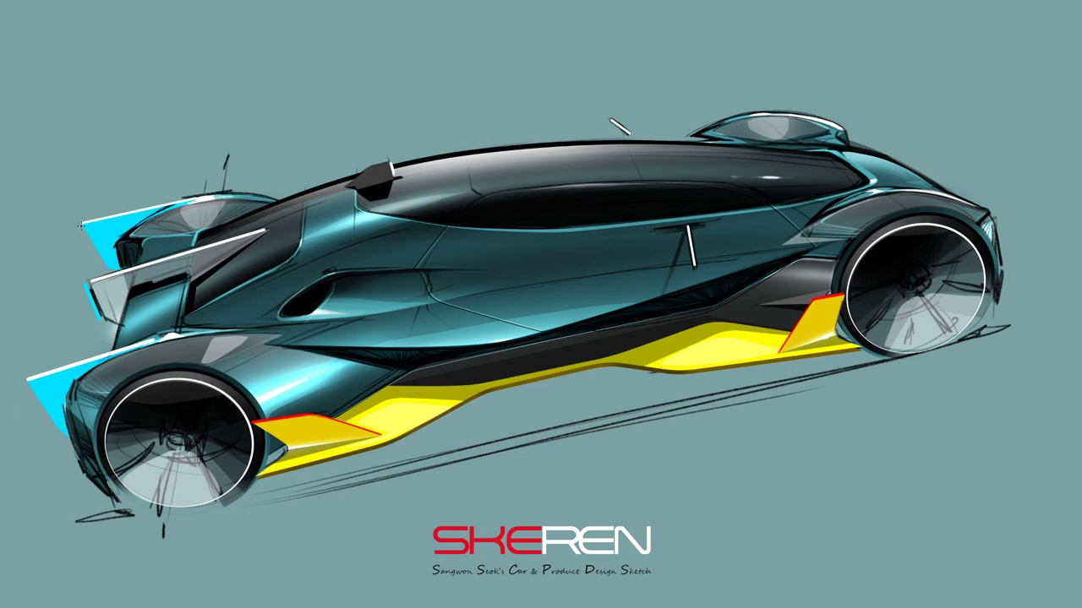
pyautogui.moveTo(108, 265); pyautogui.dragTo(81, 224)
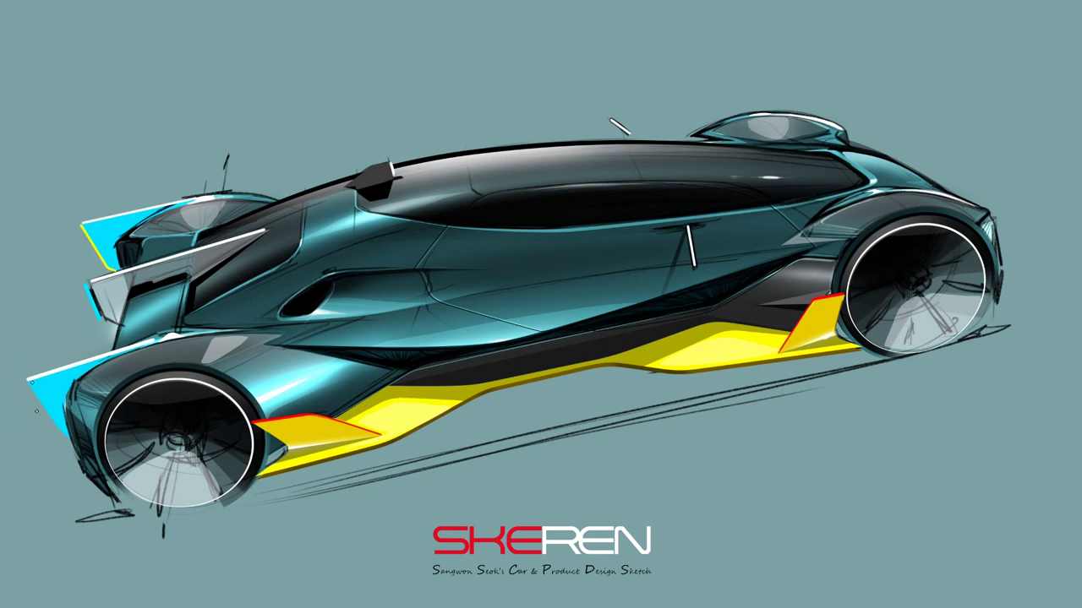